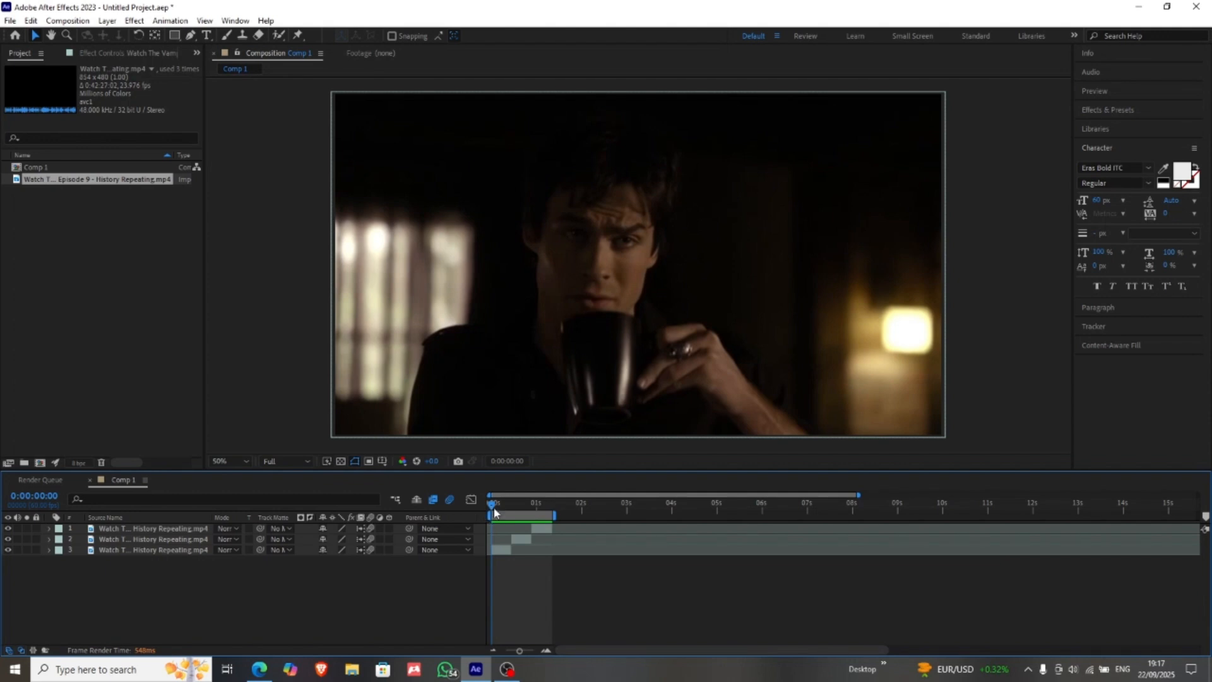
Step: Preview the three clips, magnify their section of the timeline, and move the current time to 0:00:00:14
key("space")
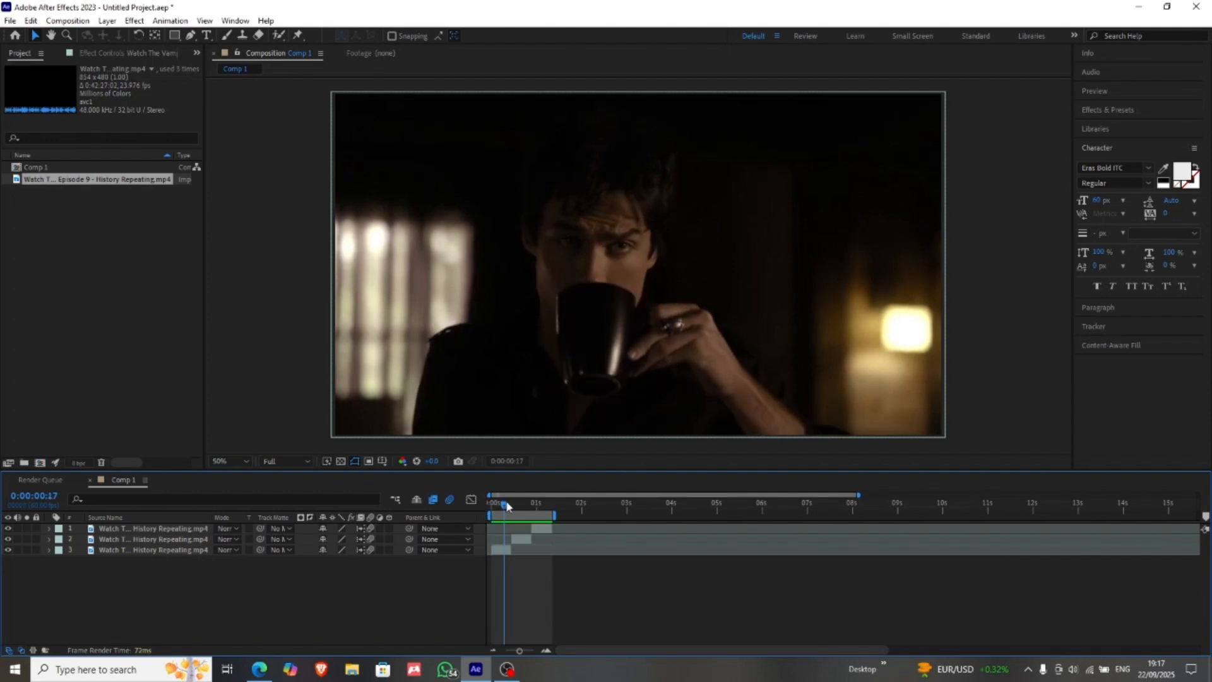
left_click(545, 651)
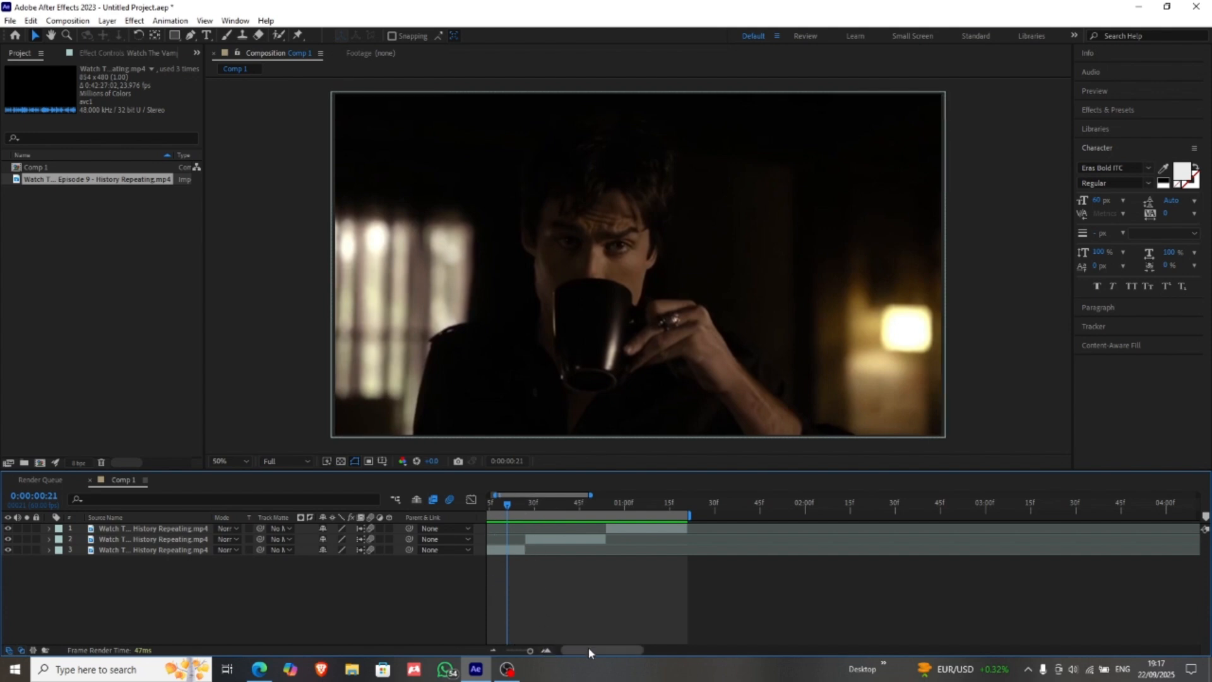
left_click_drag(588, 647, 570, 646)
mouse_move(556, 503)
left_mouse_down()
mouse_move(689, 504)
mouse_move(533, 503)
left_mouse_up()
Step: Turn on frame blending for all three clip layers in Comp 1
left_click_drag(377, 607, 190, 524)
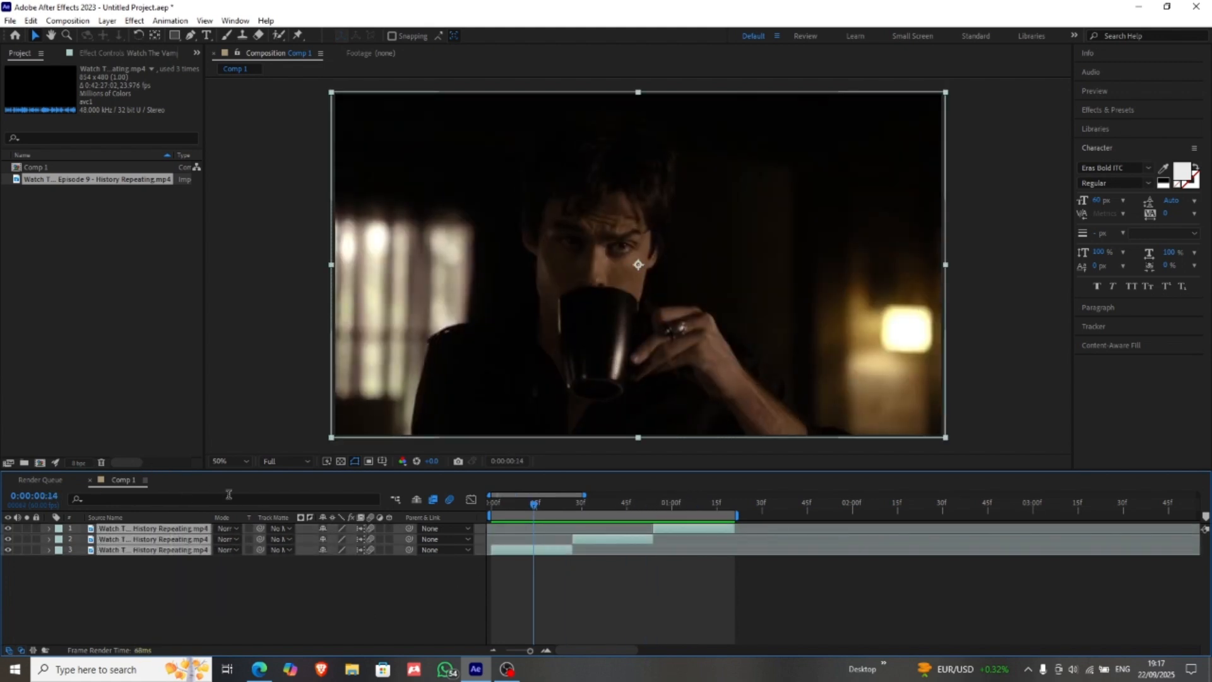
left_click(364, 533)
left_click(490, 568)
Step: Pre-compose the first clip on layer 3, moving all attributes into the new composition
right_click(513, 550)
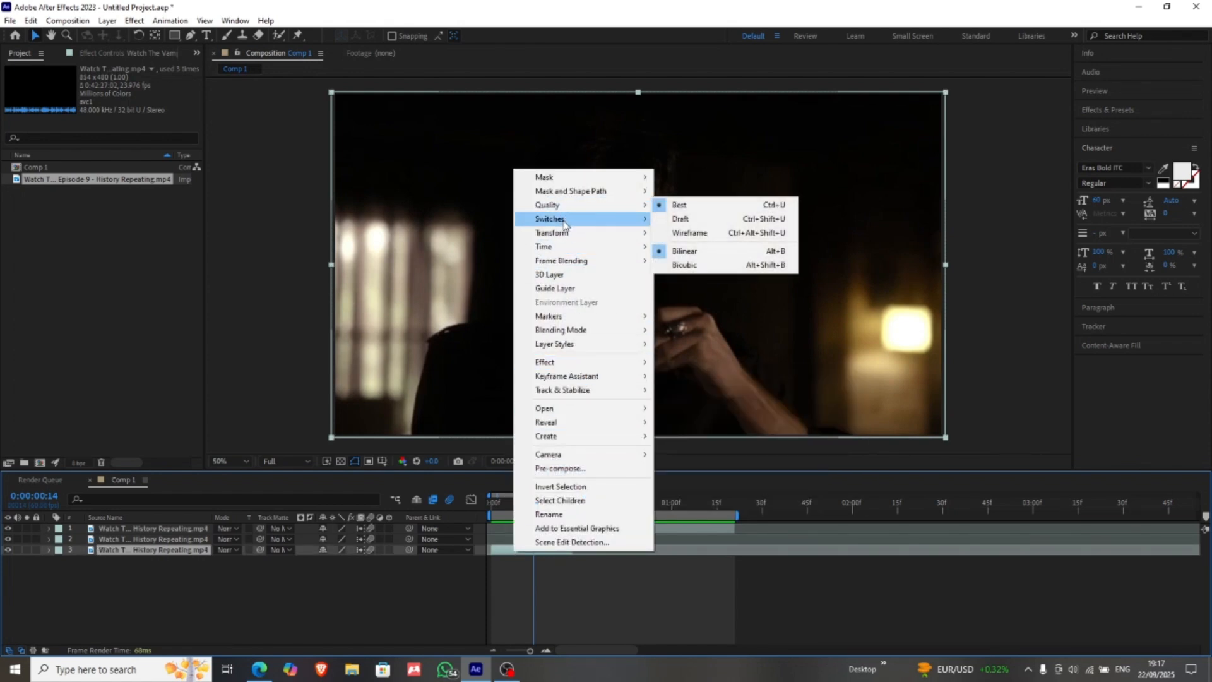
left_click(550, 468)
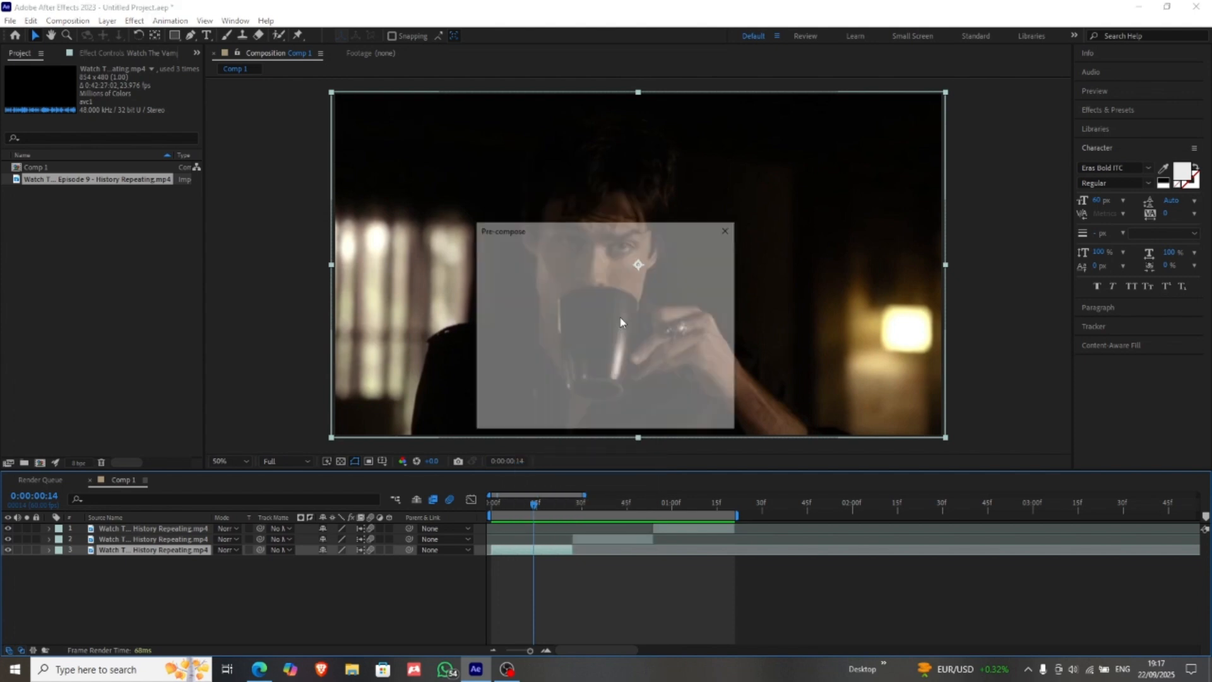
left_click(502, 342)
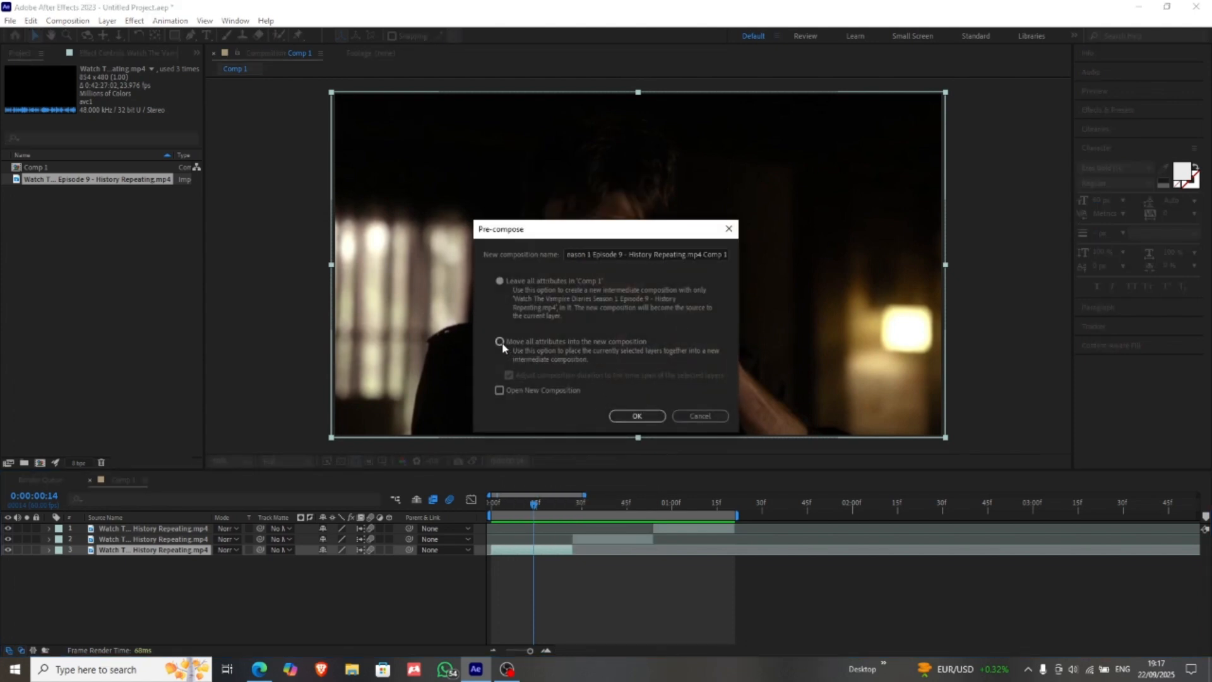
left_click(653, 418)
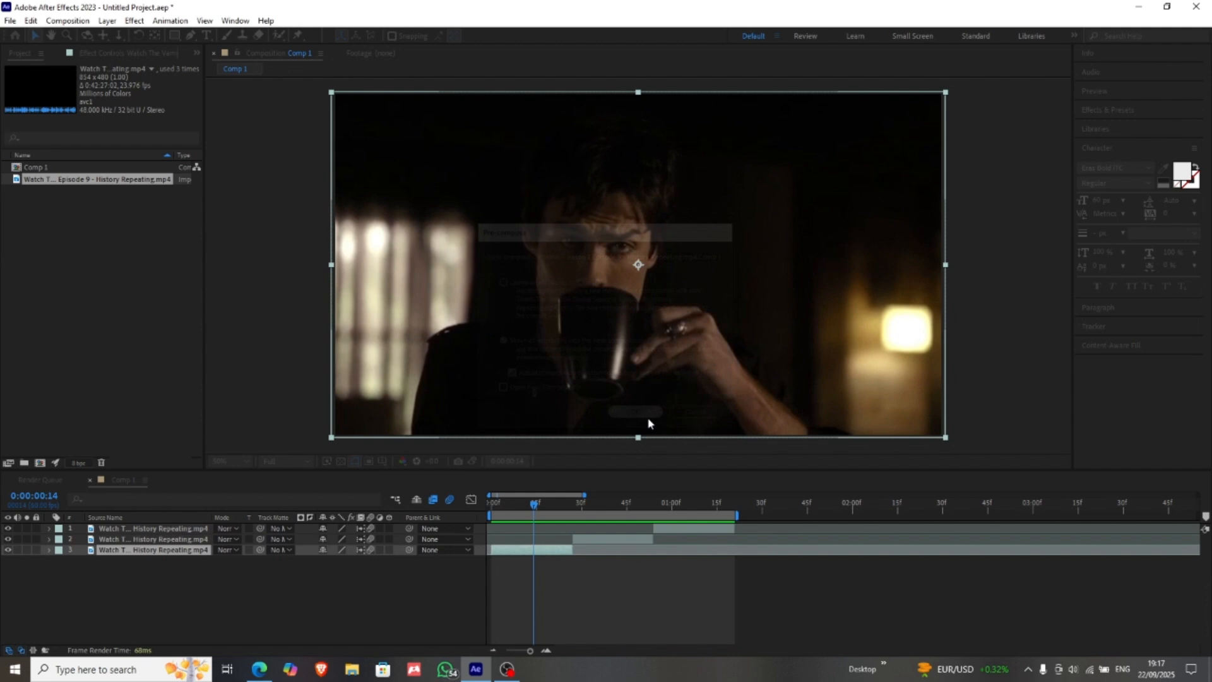
Step: Pre-compose the second and third clips separately, each into its own composition
right_click(602, 541)
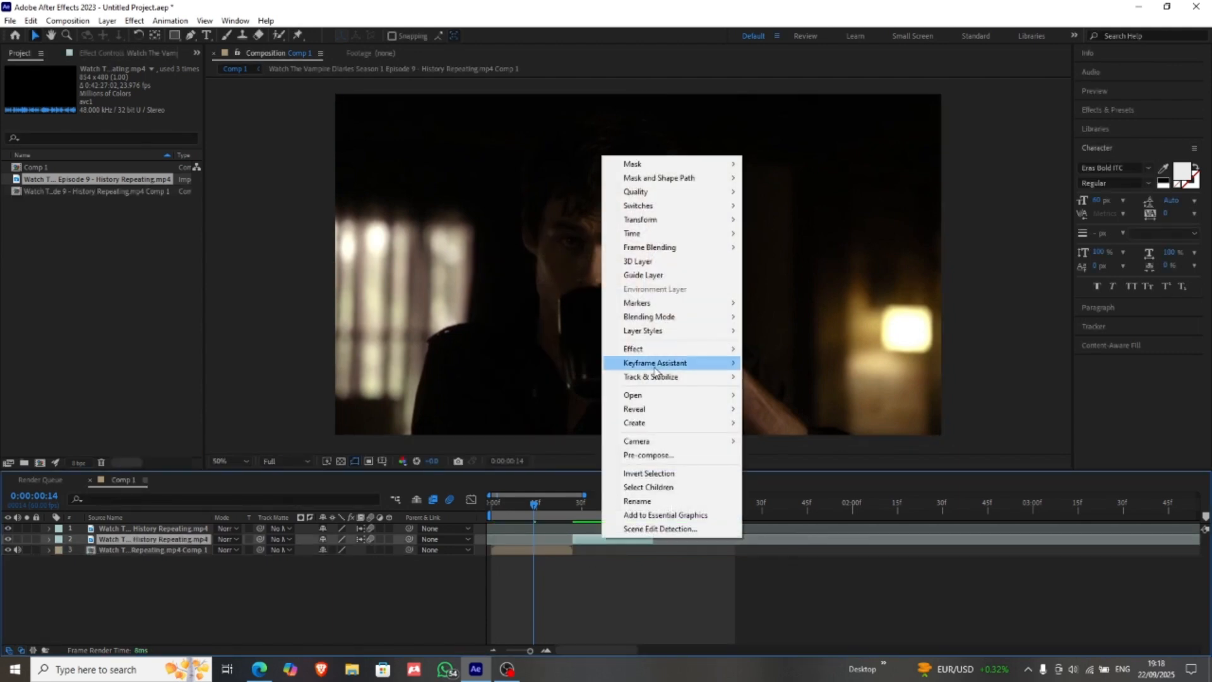
left_click(632, 455)
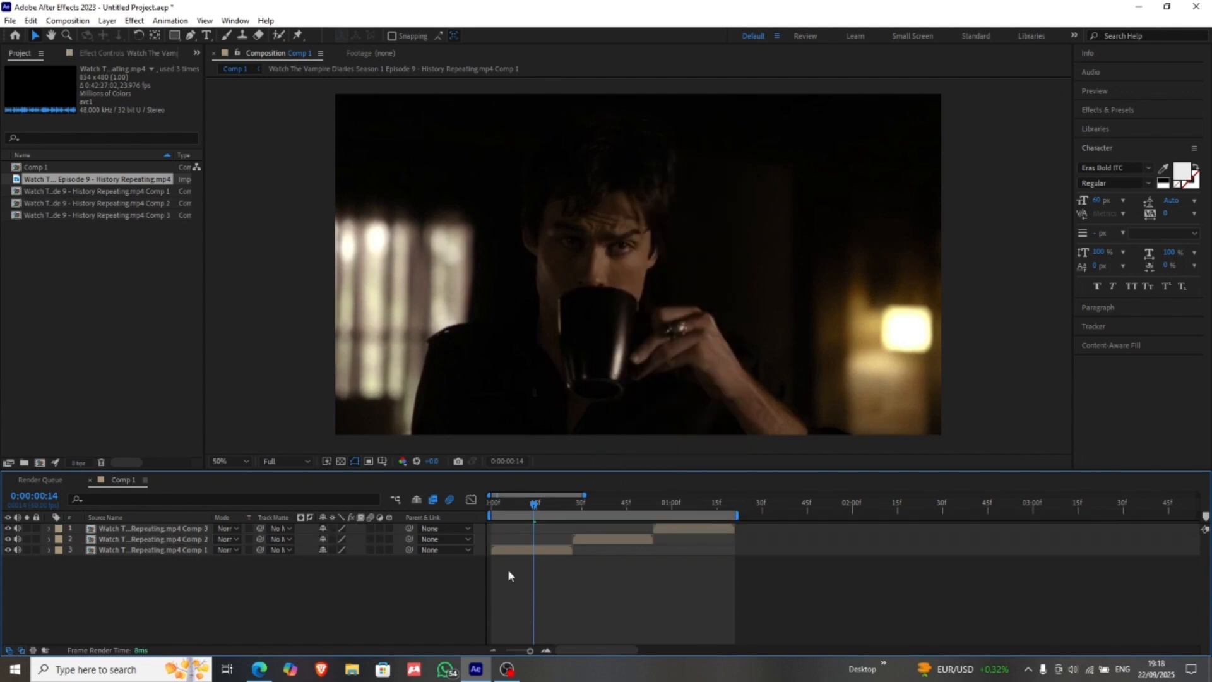
left_click_drag(508, 570, 695, 518)
Step: Turn on motion blur for all three pre-composed layers, leaving no layer selected
left_click_drag(224, 582, 232, 505)
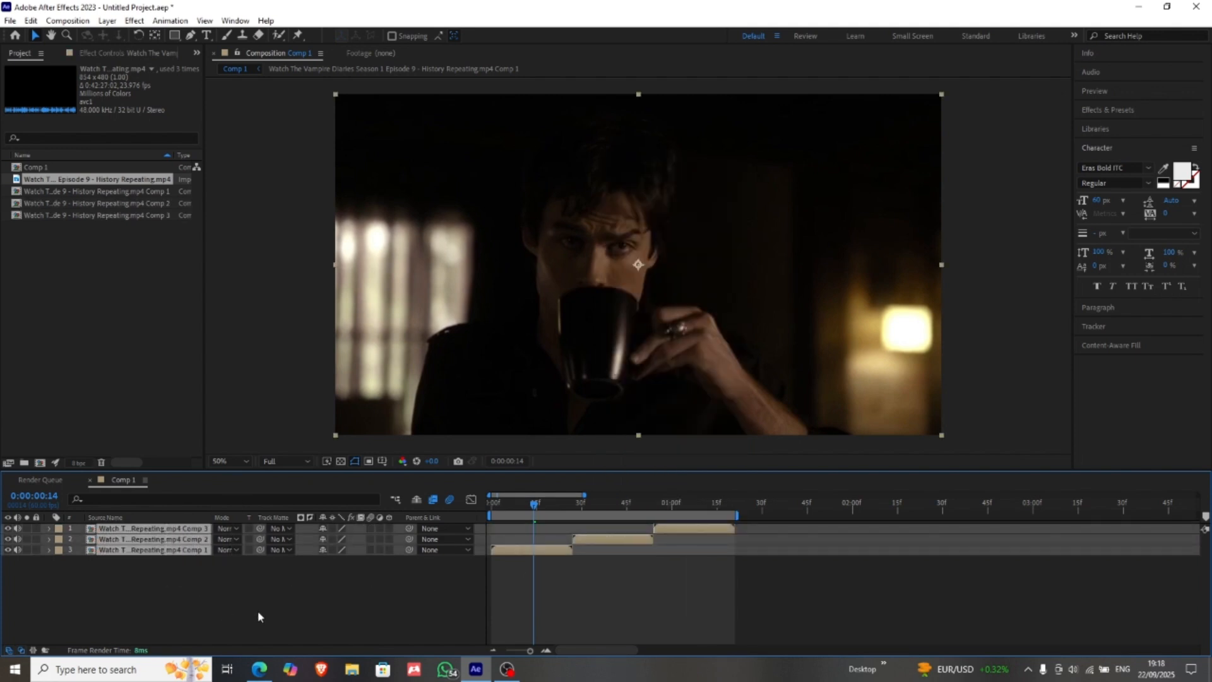
left_click(335, 587)
left_click_drag(338, 580, 224, 511)
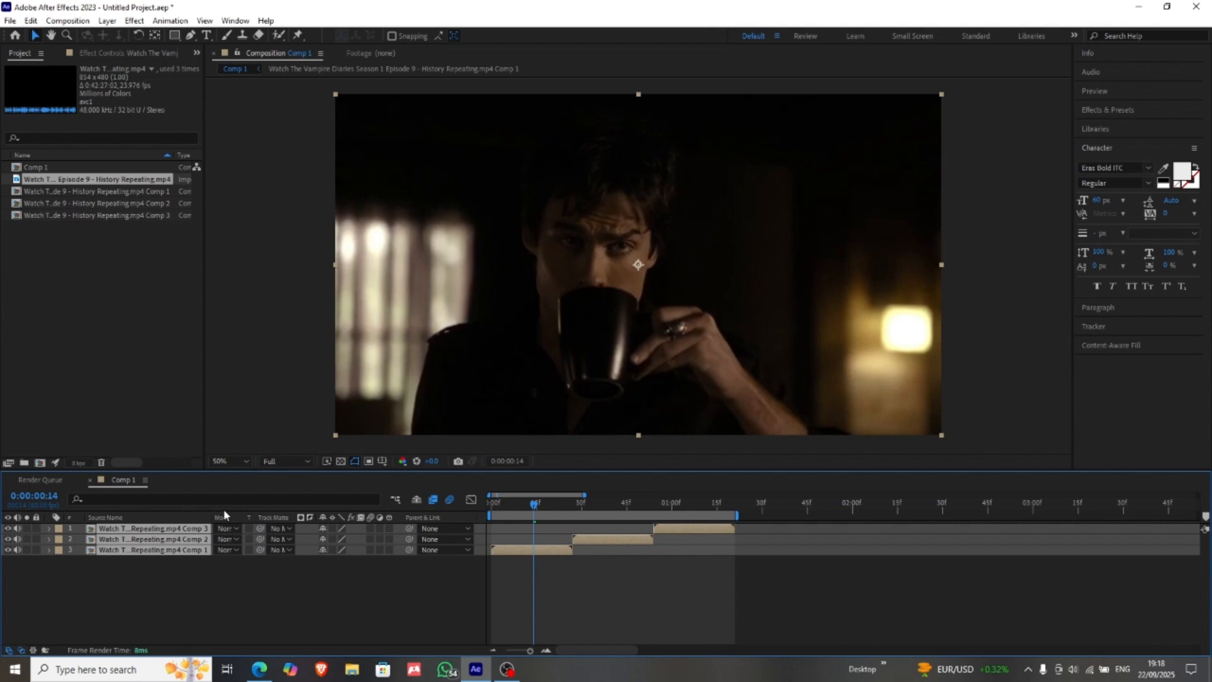
left_click(371, 528)
left_click(248, 603)
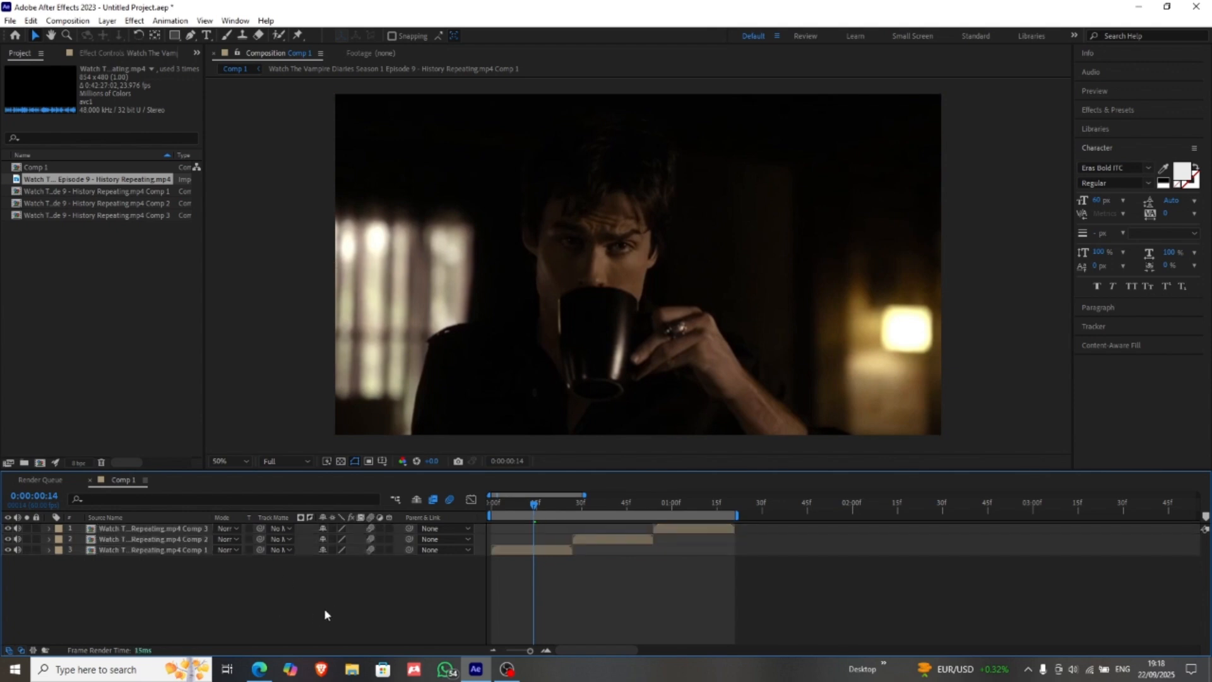
mouse_move(257, 597)
left_mouse_down()
mouse_move(138, 526)
mouse_move(260, 604)
left_mouse_up()
right_click(258, 604)
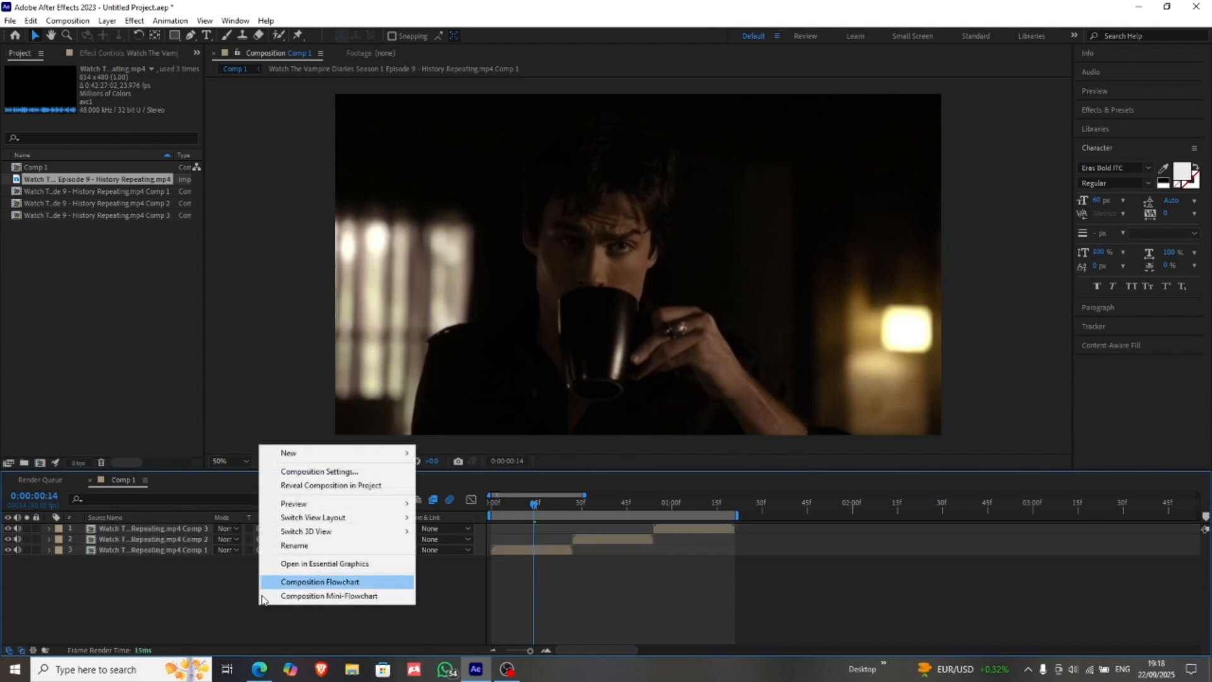
left_click(259, 604)
Step: Enable time remapping on the first clip's pre-composition, layer 3
left_click(545, 551)
right_click(545, 552)
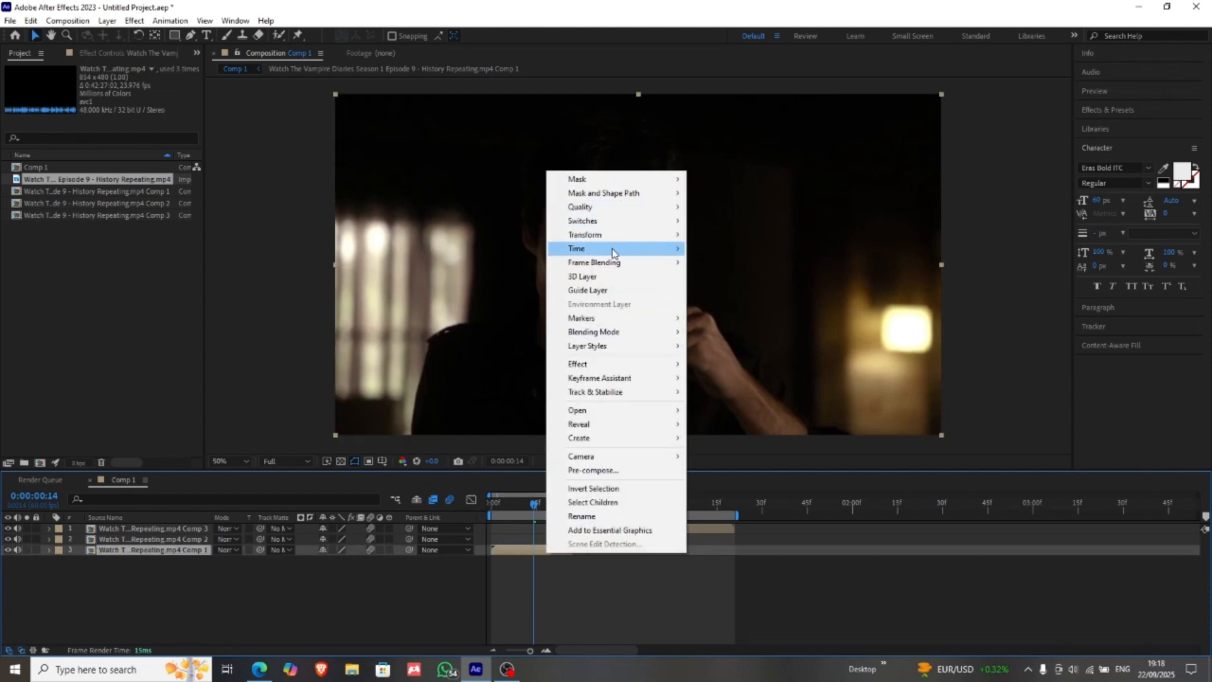
mouse_move(614, 250)
left_click(702, 249)
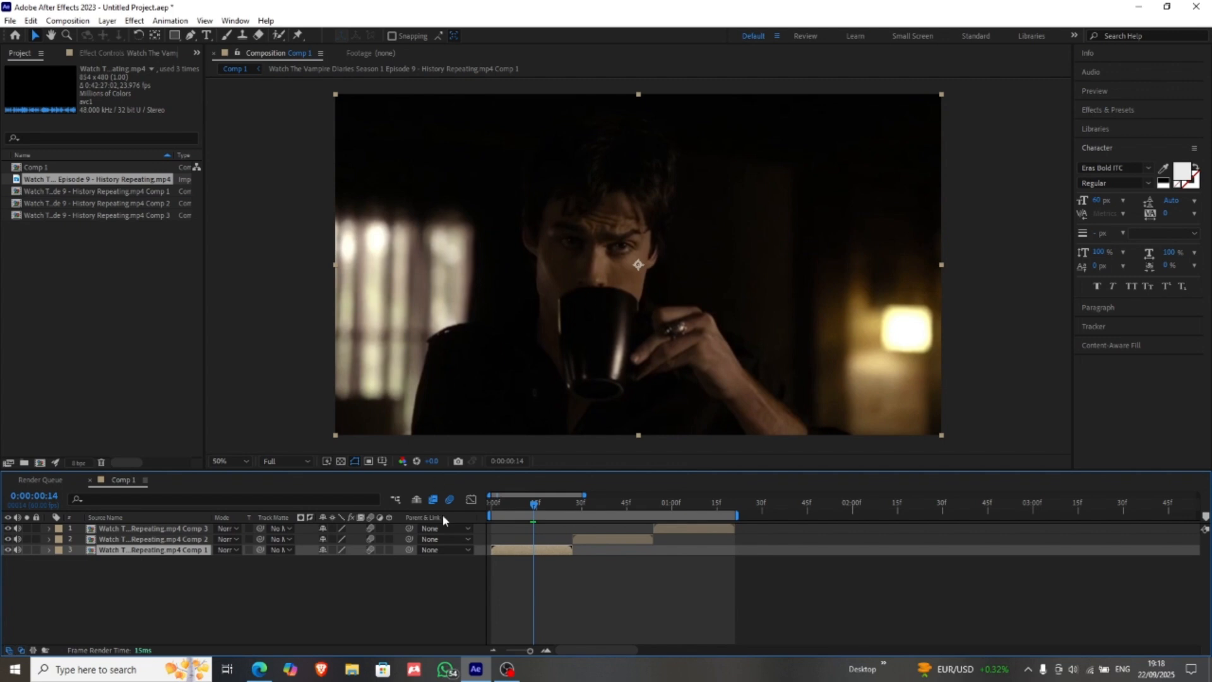
Step: Copy the layer's first Time Remap keyframe and add a new keyframe at 0:00:00:14
key("Home")
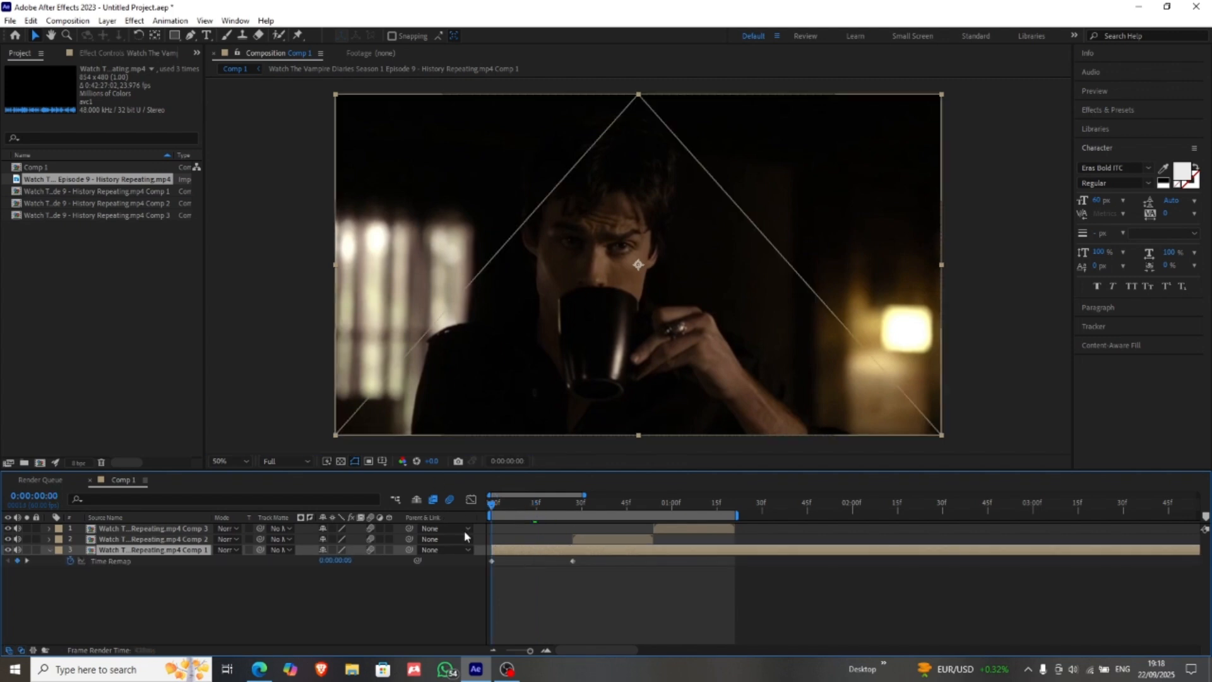
left_click(492, 560)
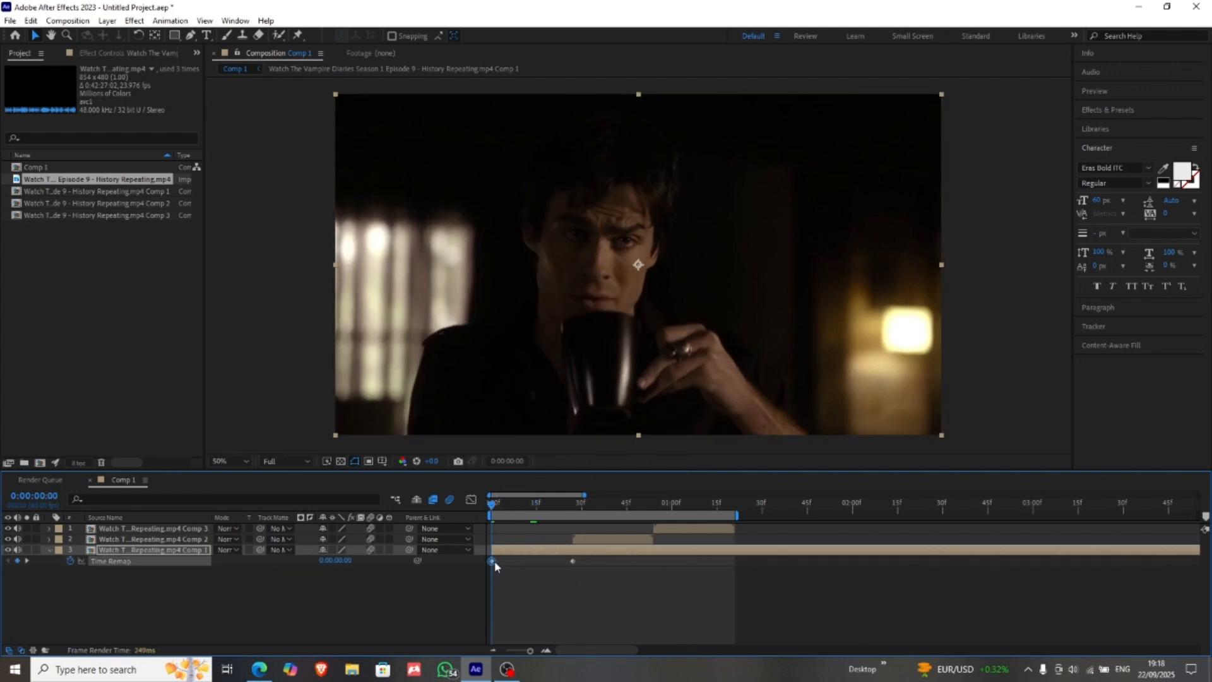
key("ctrl+c")
left_click_drag(495, 505, 539, 503)
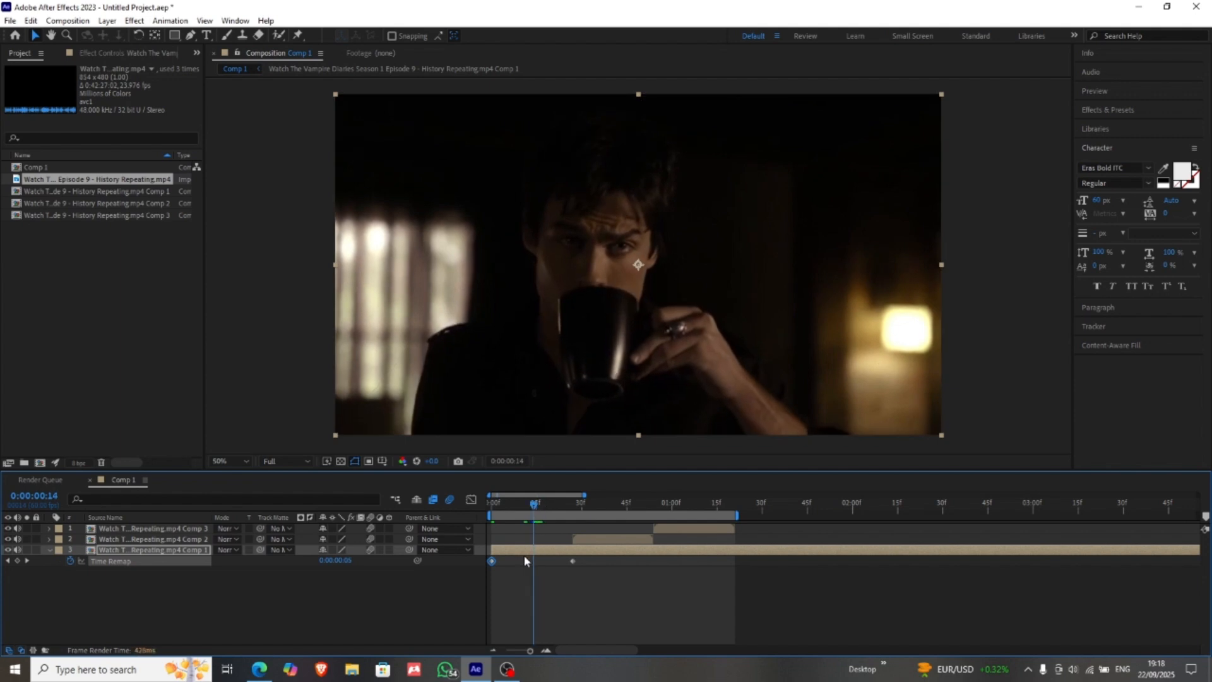
left_click(18, 560)
Step: Replace the last Time Remap keyframe at 0:00:00:27 with the copied first keyframe
left_click_drag(535, 504, 571, 502)
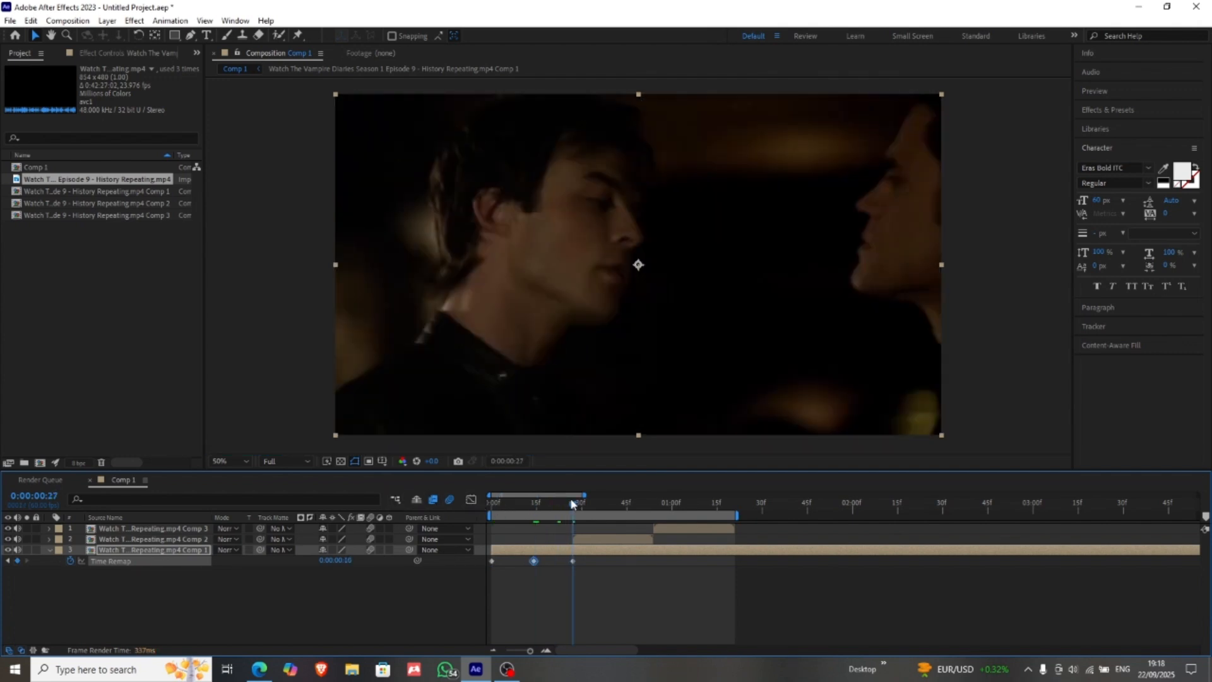
left_click(573, 560)
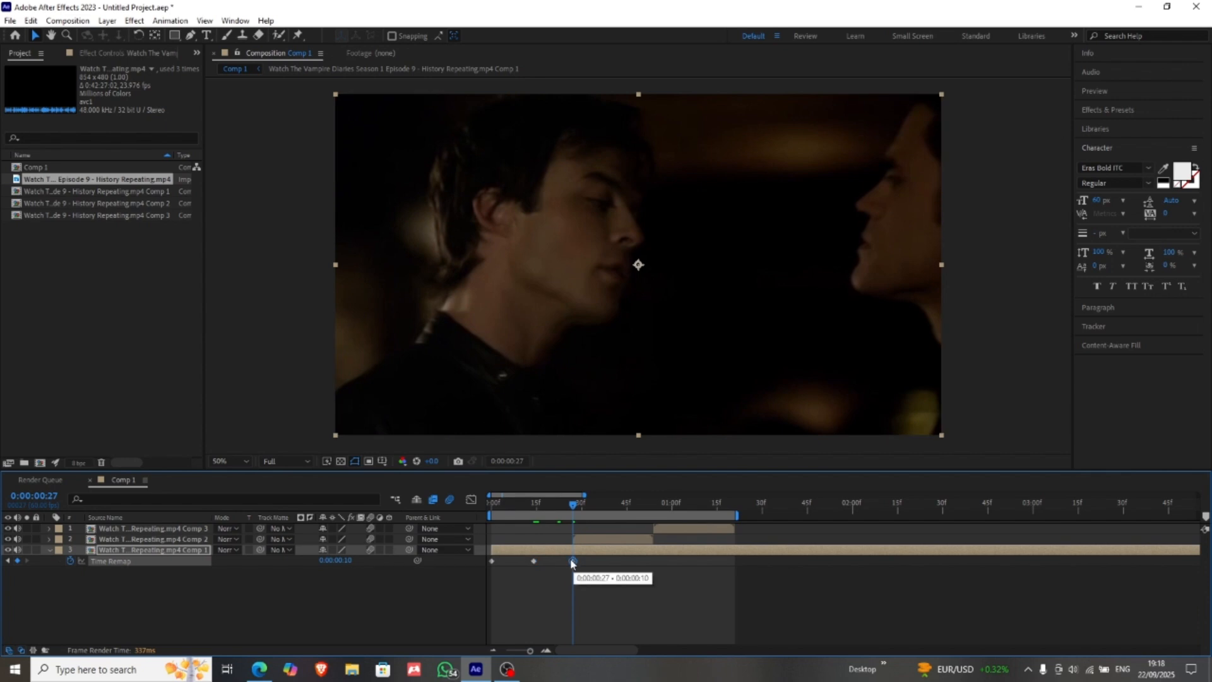
key("Delete")
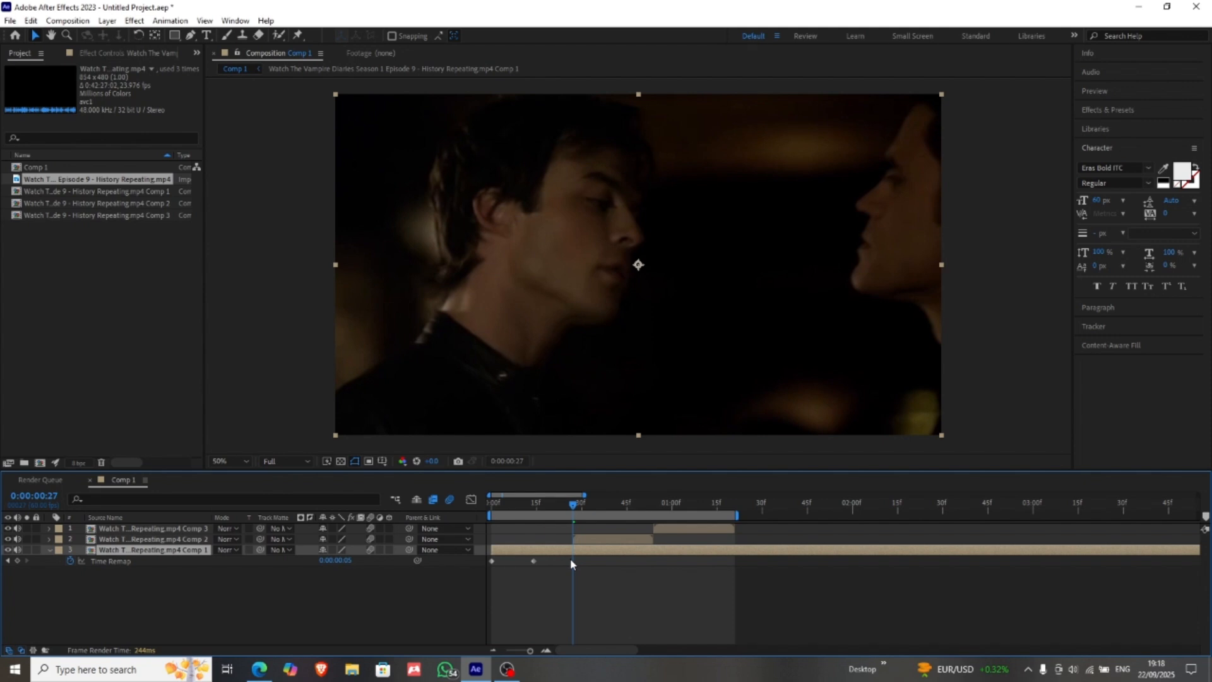
key("ctrl+v")
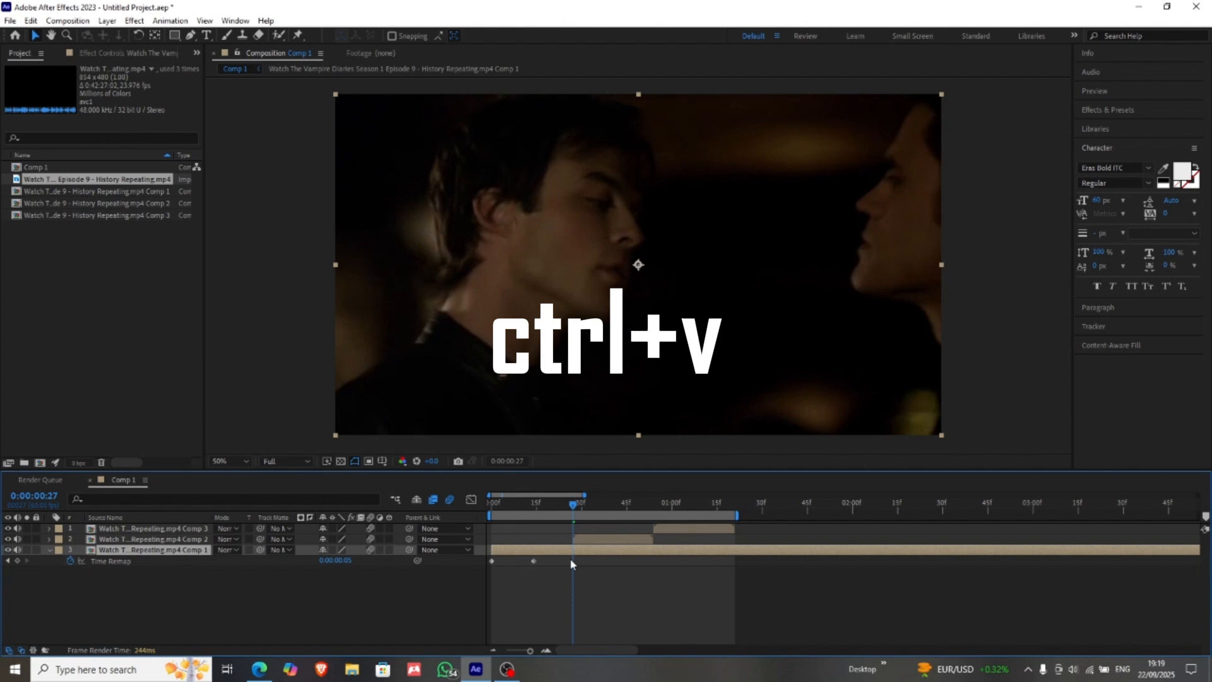
key("ctrl+v")
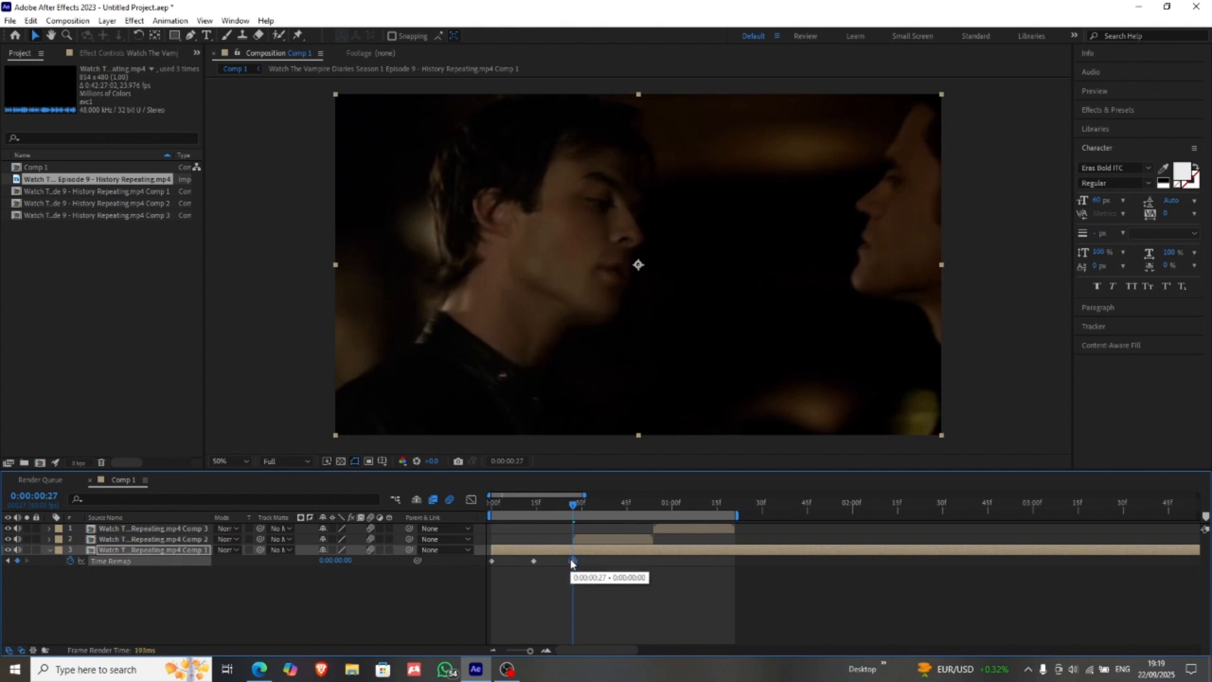
Step: Apply Easy Ease to all three Time Remap keyframes of layer 3
left_click_drag(608, 561, 480, 566)
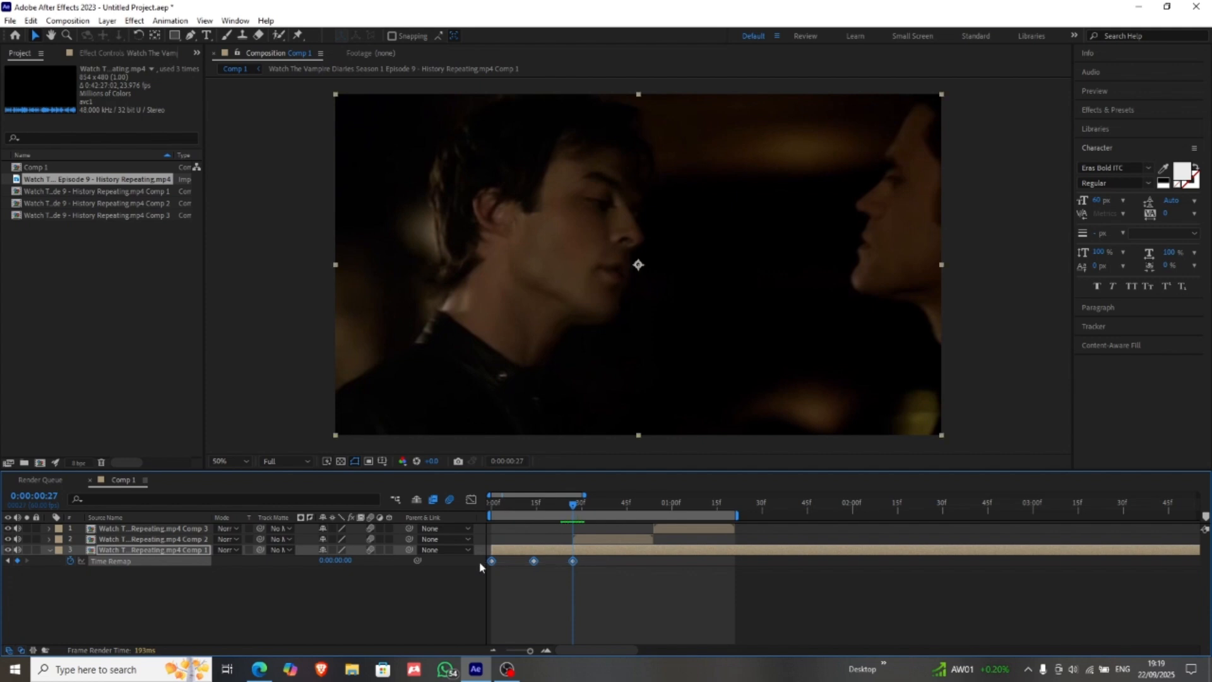
key("F9")
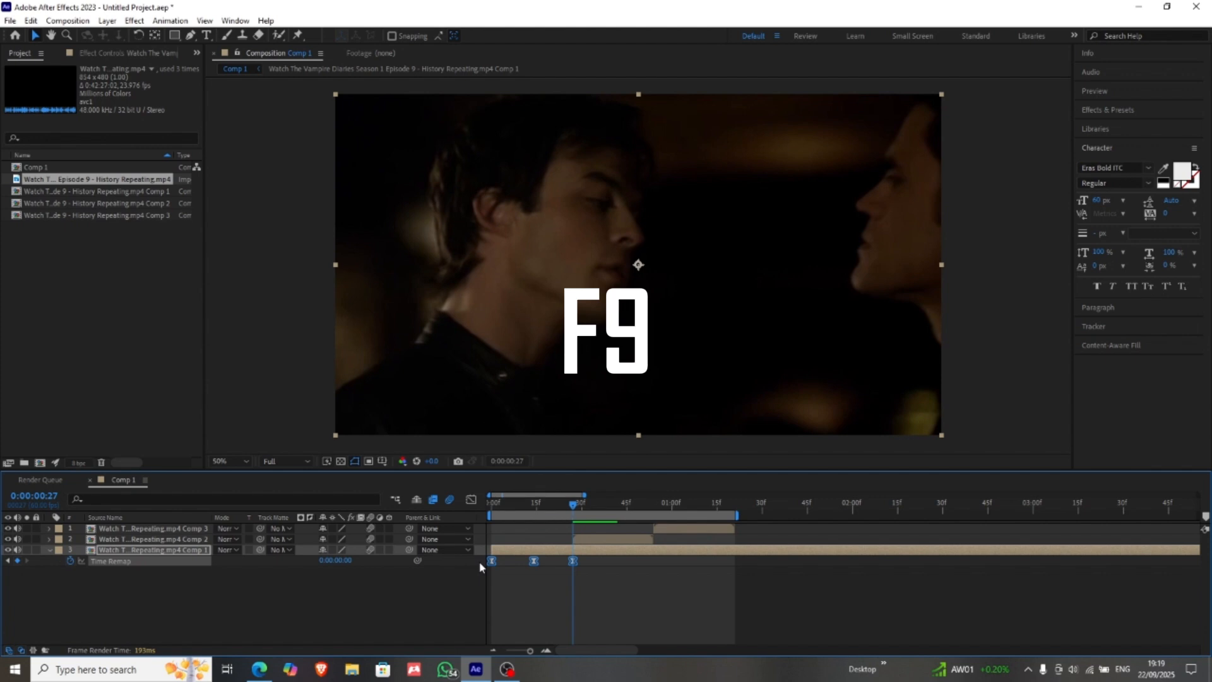
left_click(528, 579)
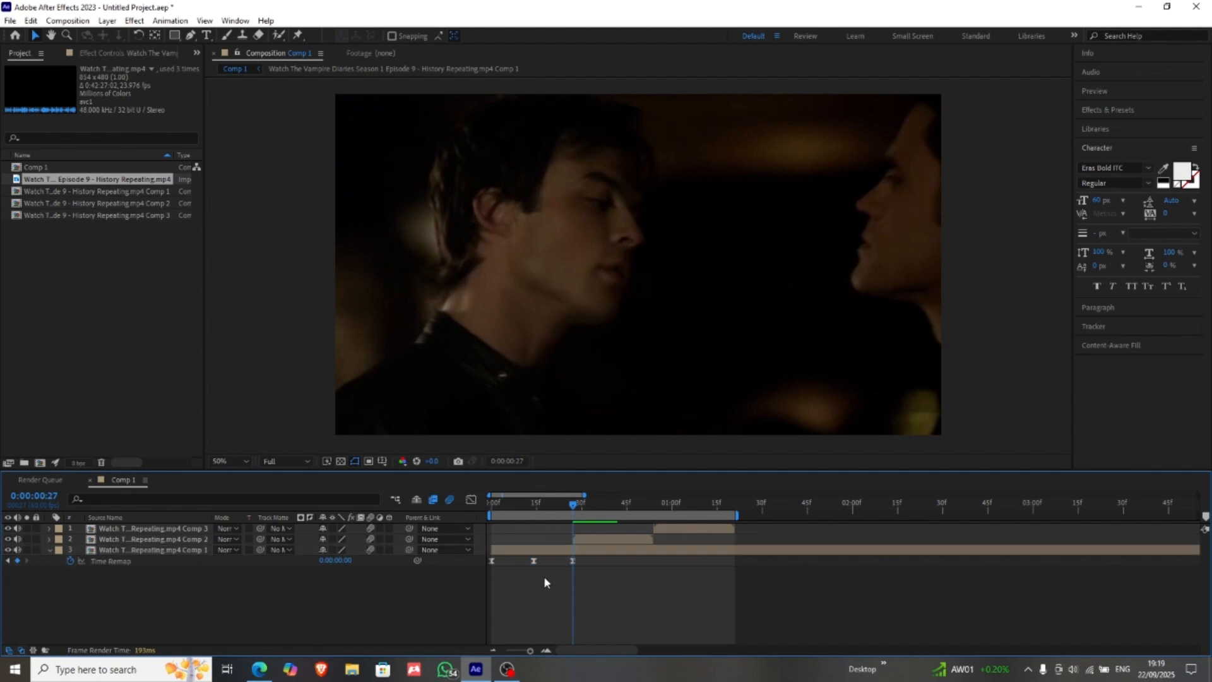
Step: In an enlarged Graph Editor, raise the first Time Remap keyframe's outgoing handle nearly vertically to the curve's peak level for a steep start
left_click(491, 561)
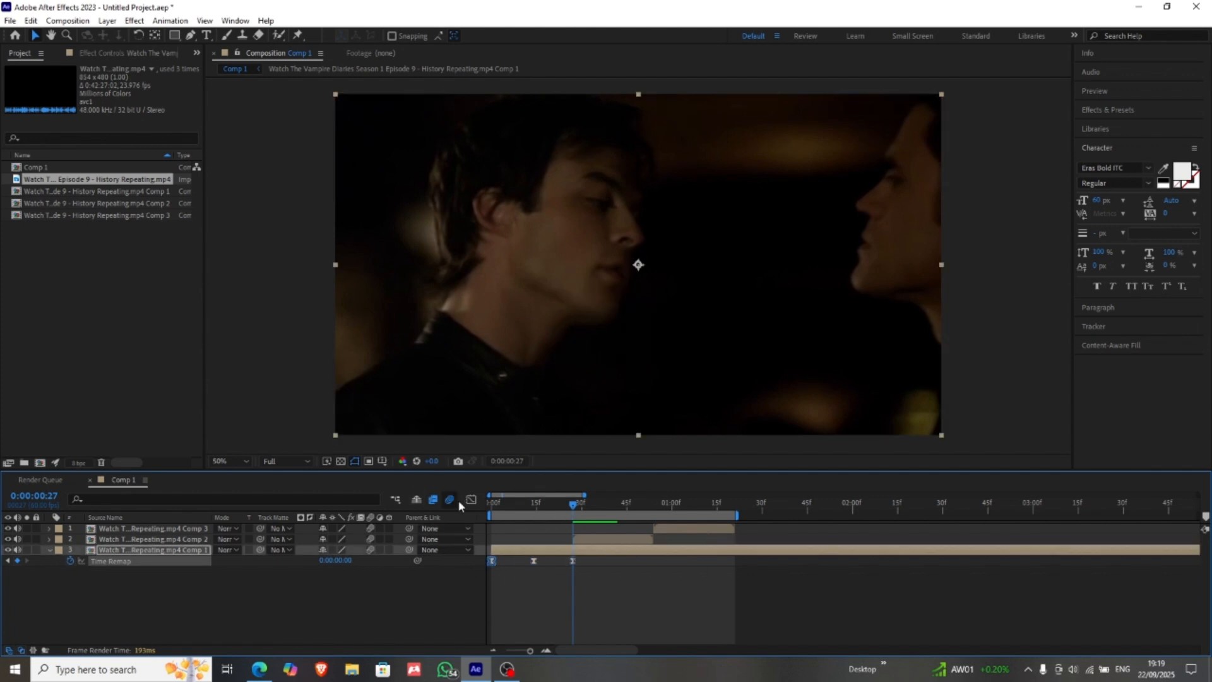
key("shift+F3")
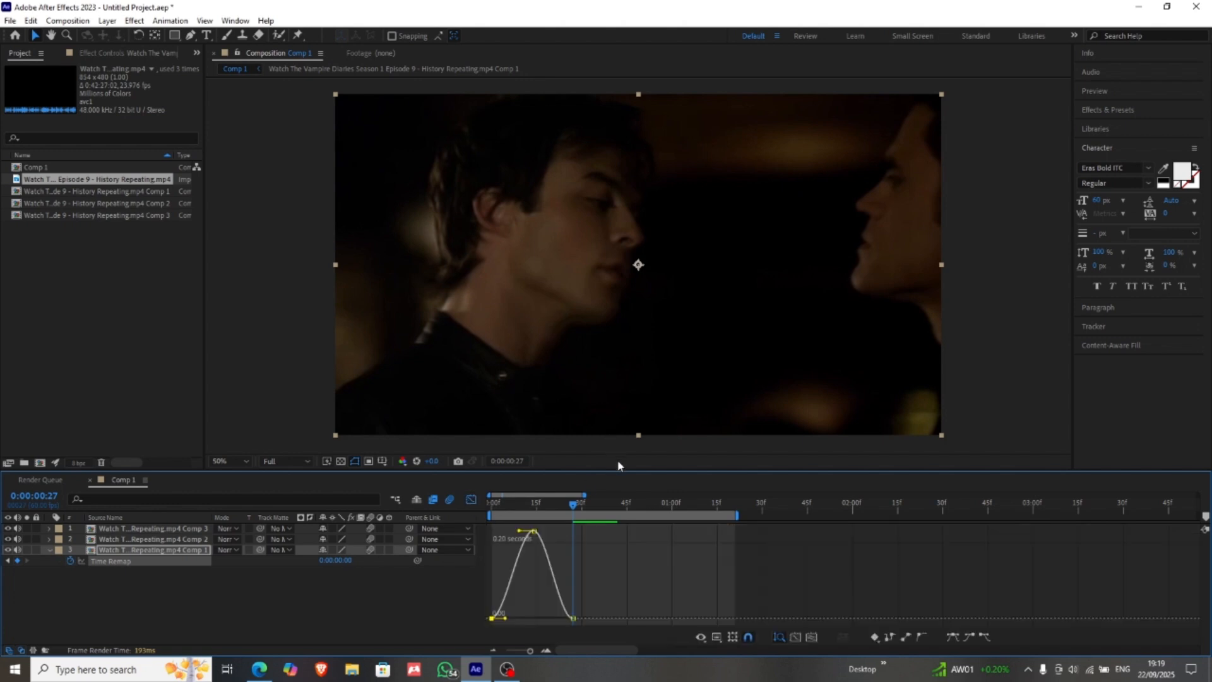
left_click_drag(616, 468, 582, 265)
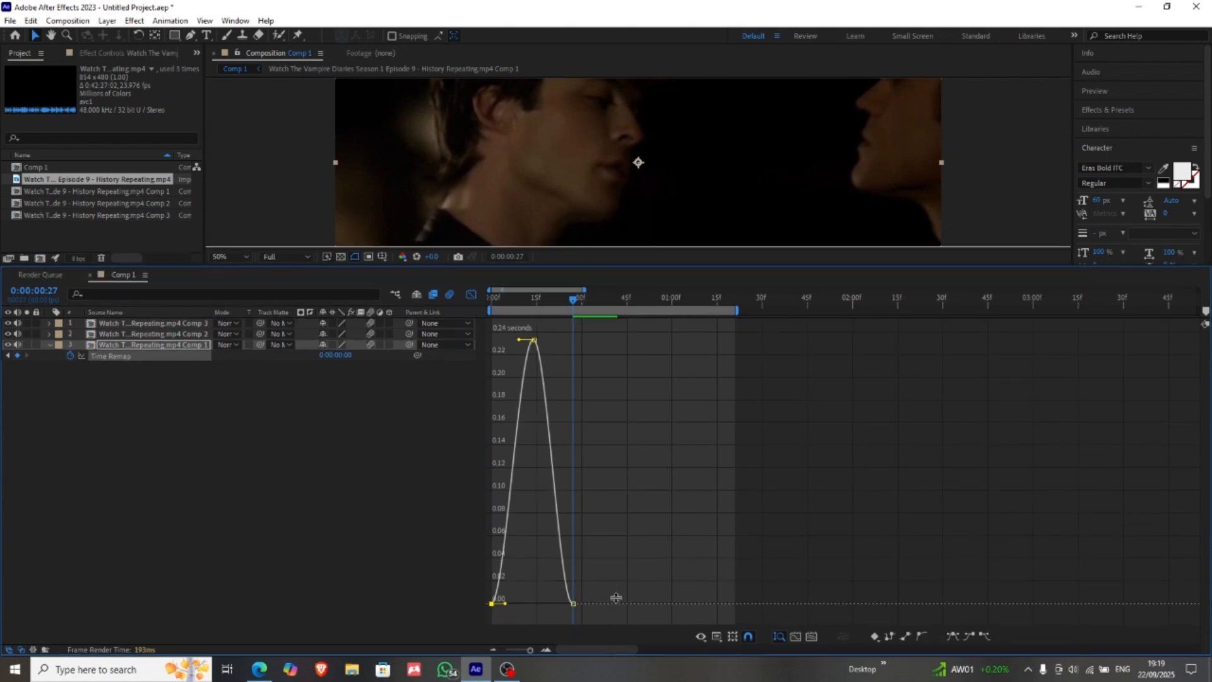
left_click(547, 650)
left_click(547, 650)
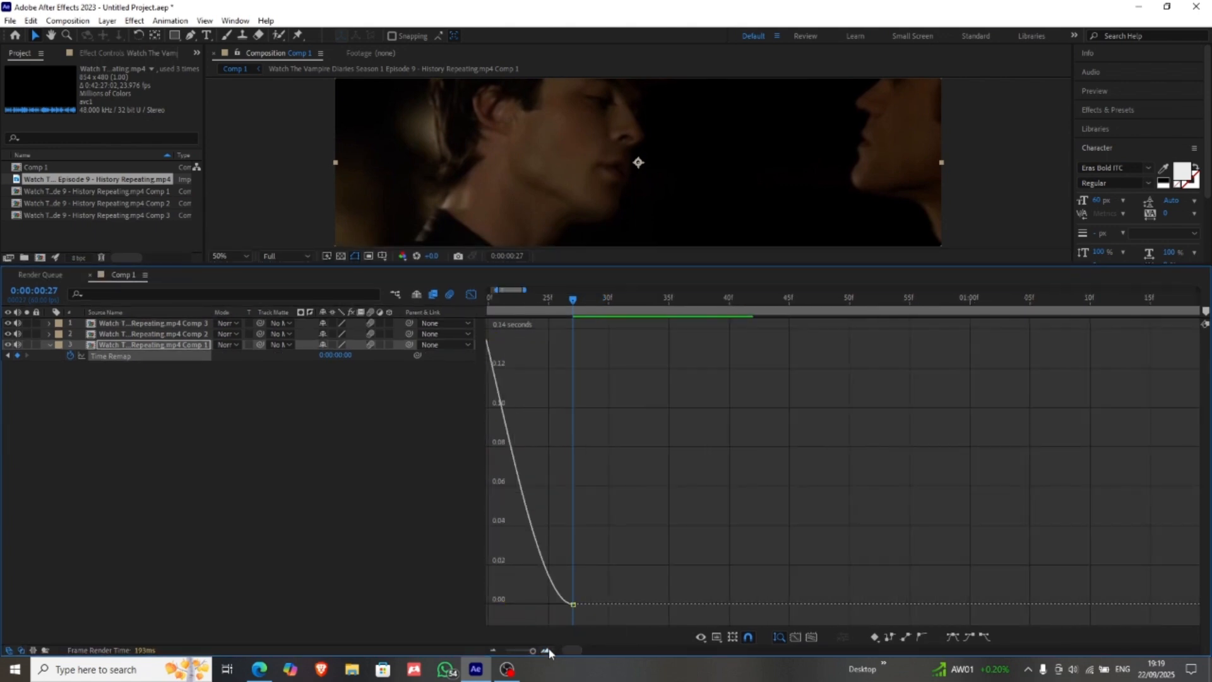
left_click_drag(576, 651, 549, 657)
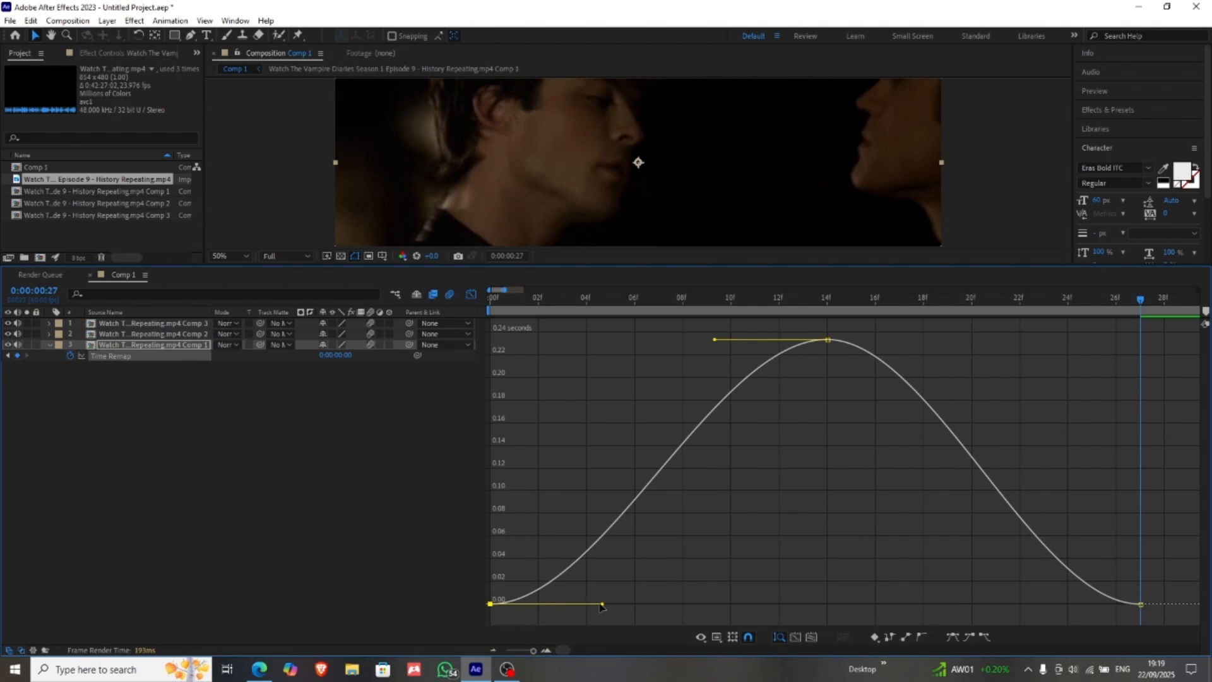
left_click_drag(602, 604, 335, 339)
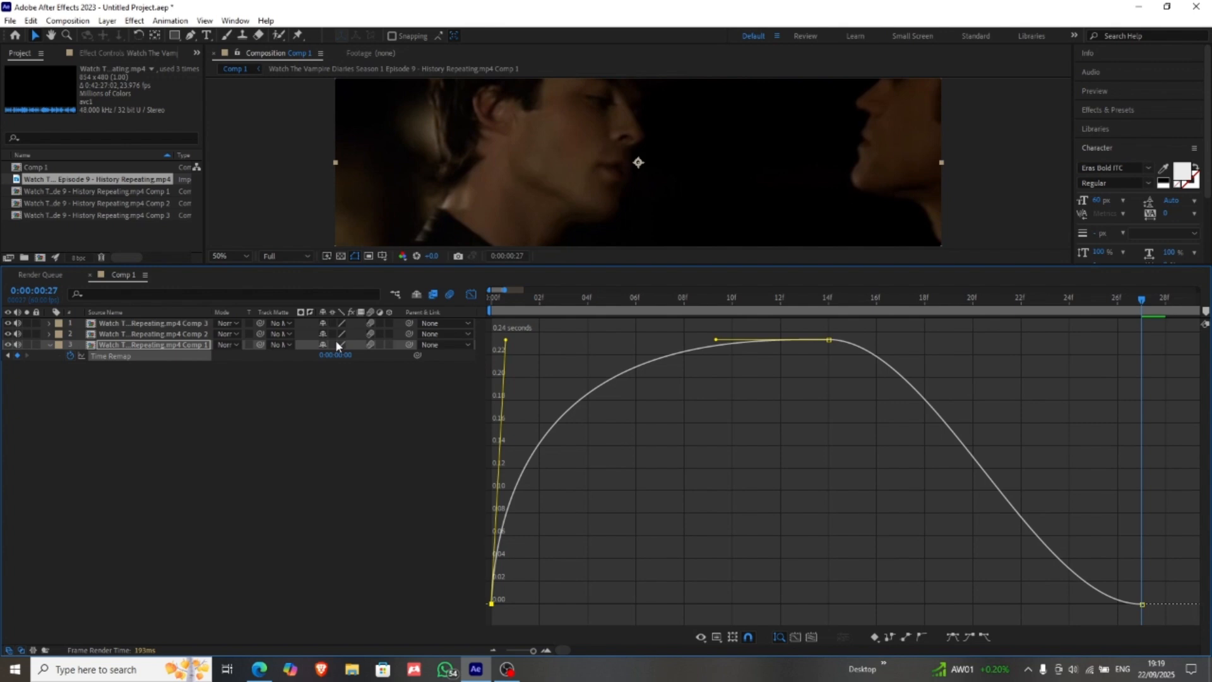
Step: Raise the last Time Remap keyframe's incoming handle nearly vertically to the peak level, mirroring the steep start, and show the whole curve
left_click(1141, 604)
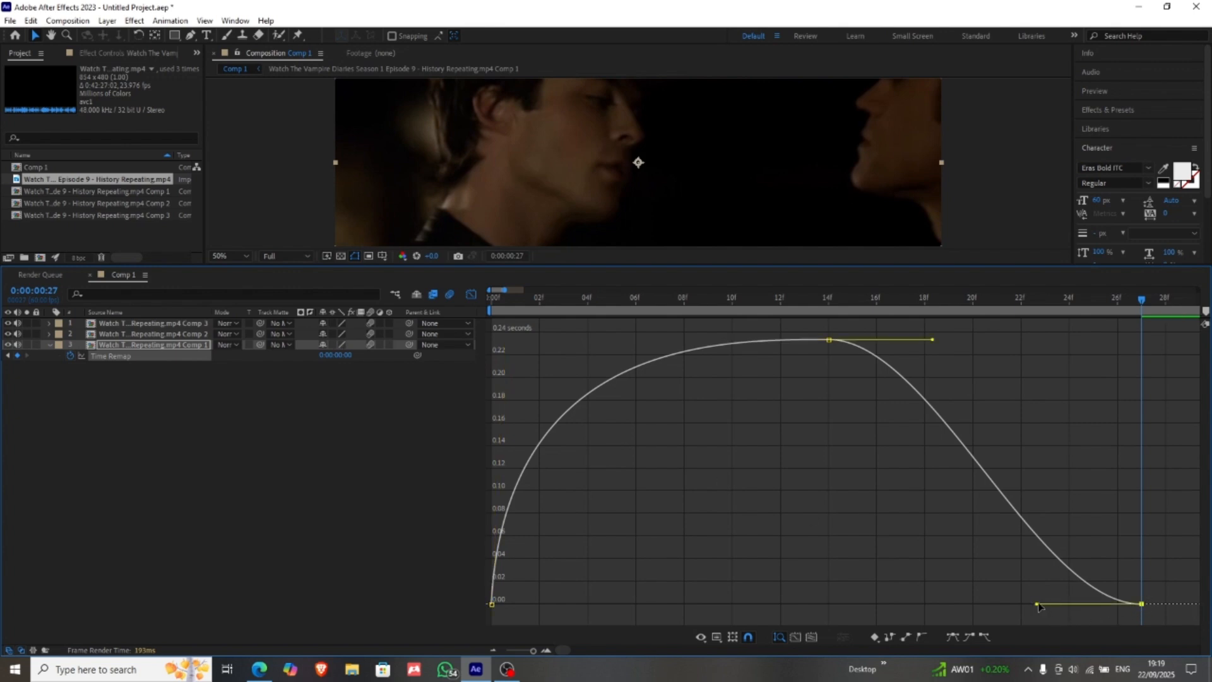
left_click_drag(1037, 604, 1201, 352)
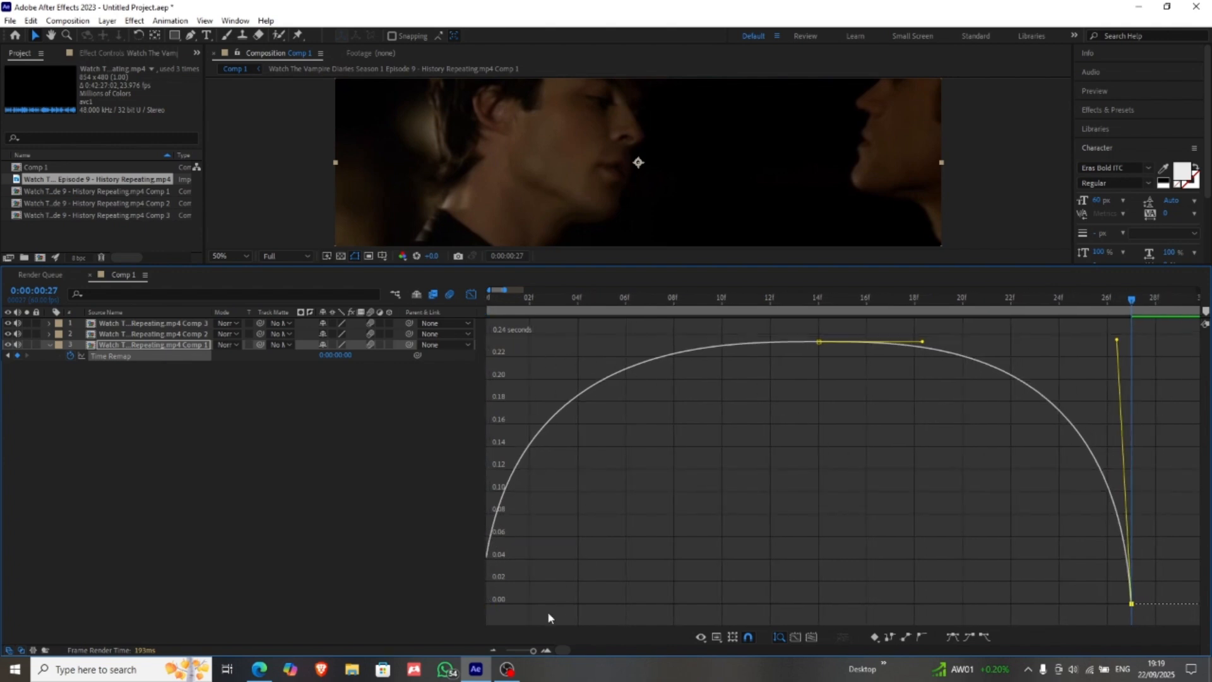
left_click(491, 651)
left_click(492, 651)
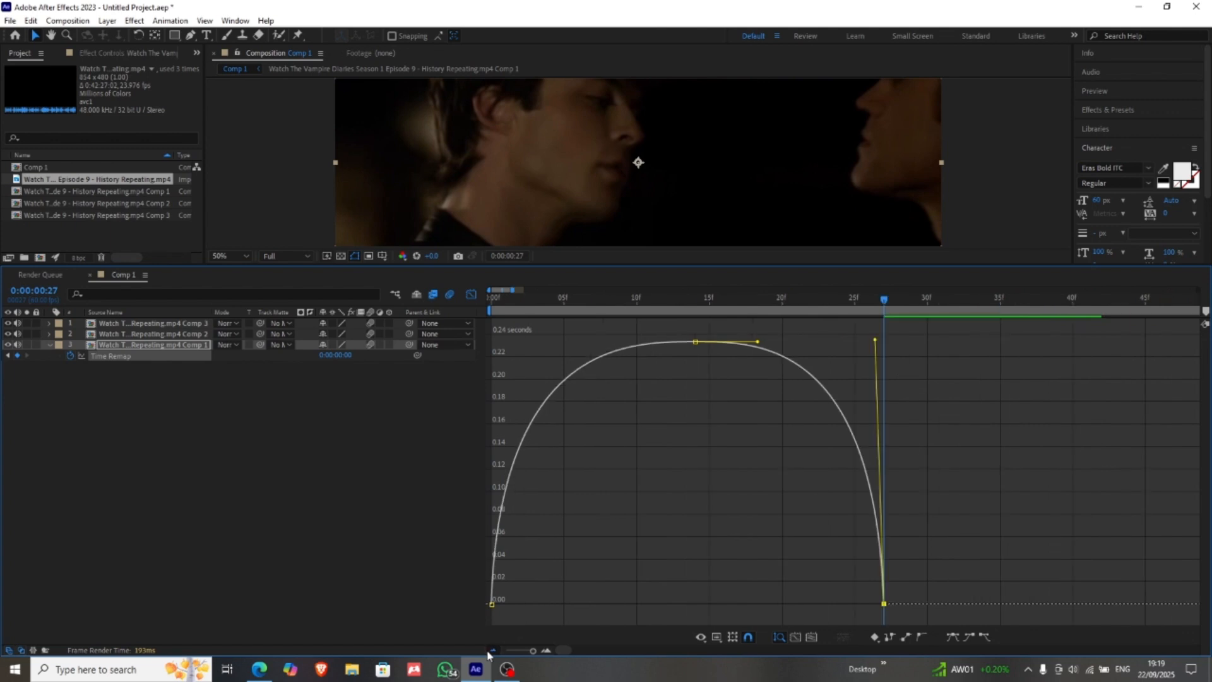
left_click(492, 650)
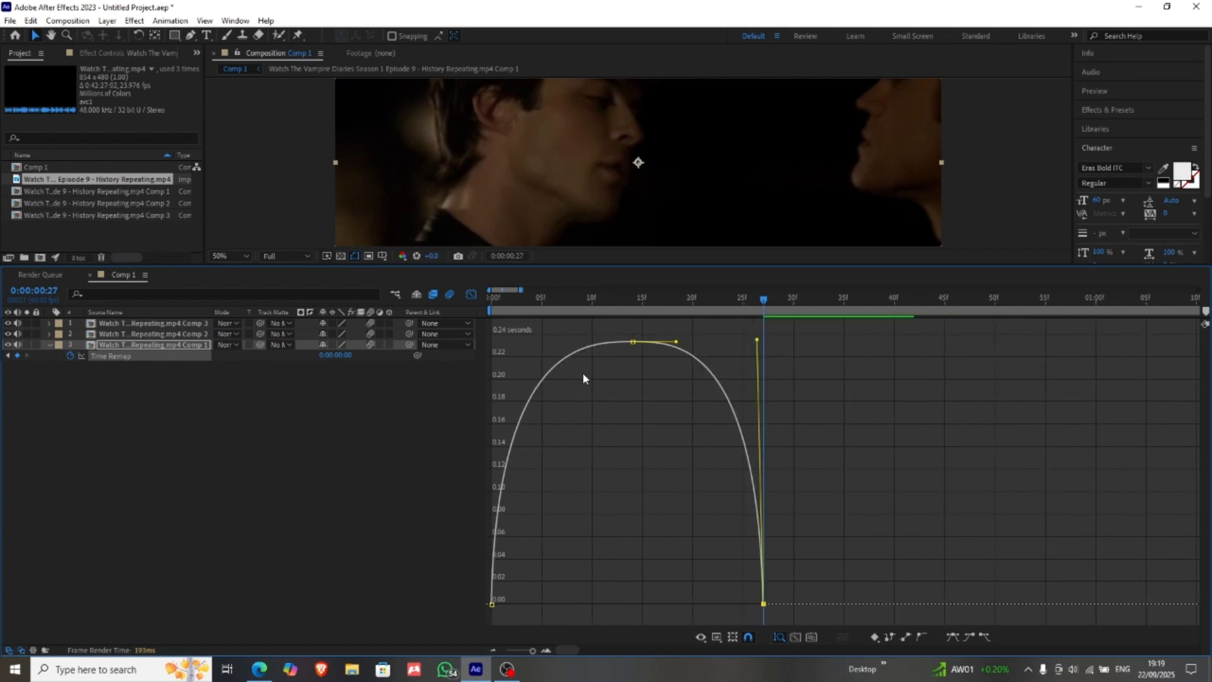
Step: Return from the Graph Editor to the layer bars and collapse layer 3's Time Remap property
left_click(491, 604)
left_click(484, 297)
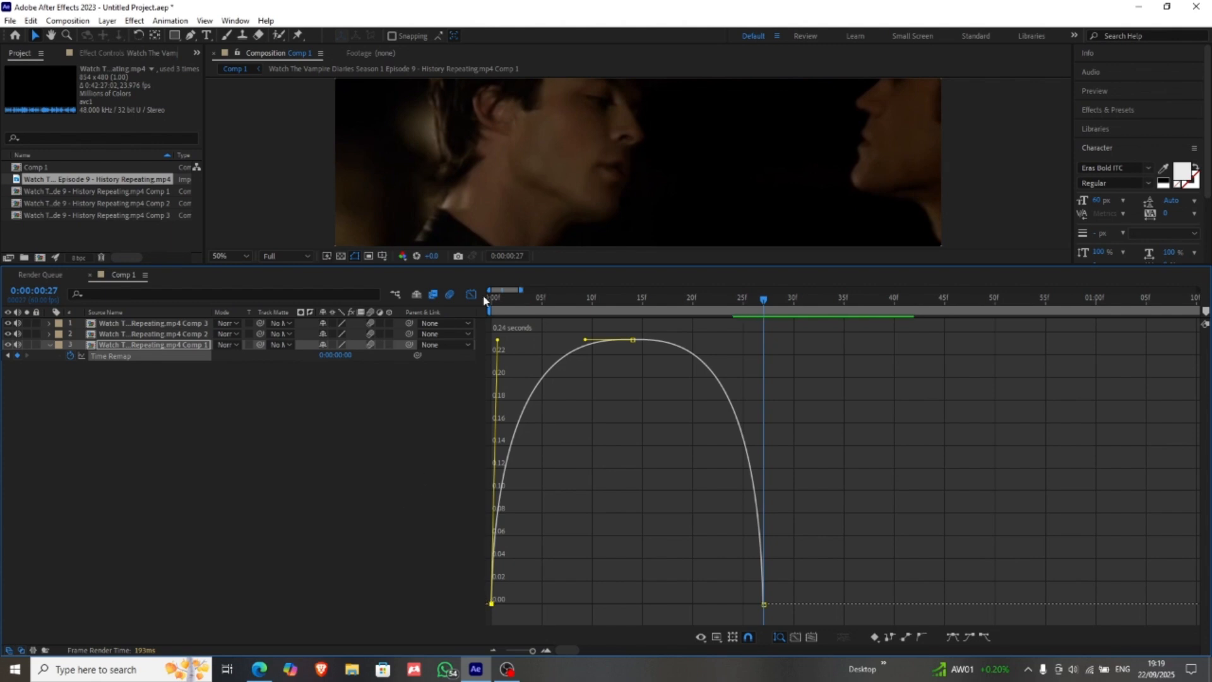
left_click(467, 295)
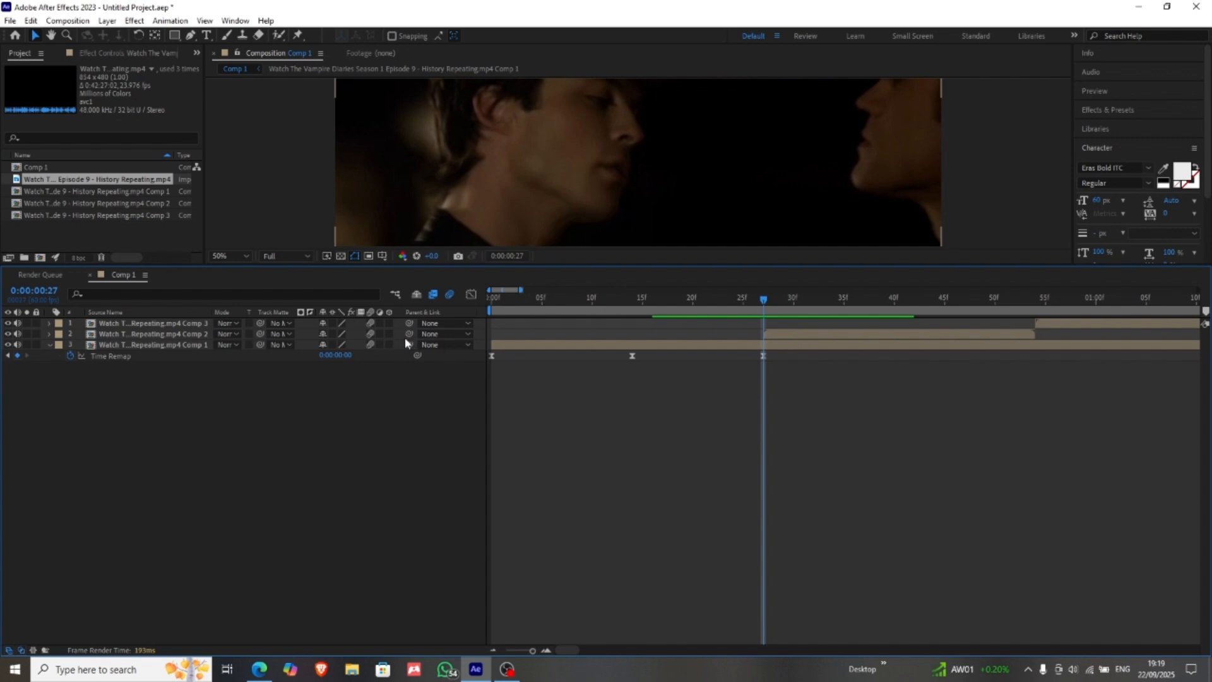
left_click(192, 346)
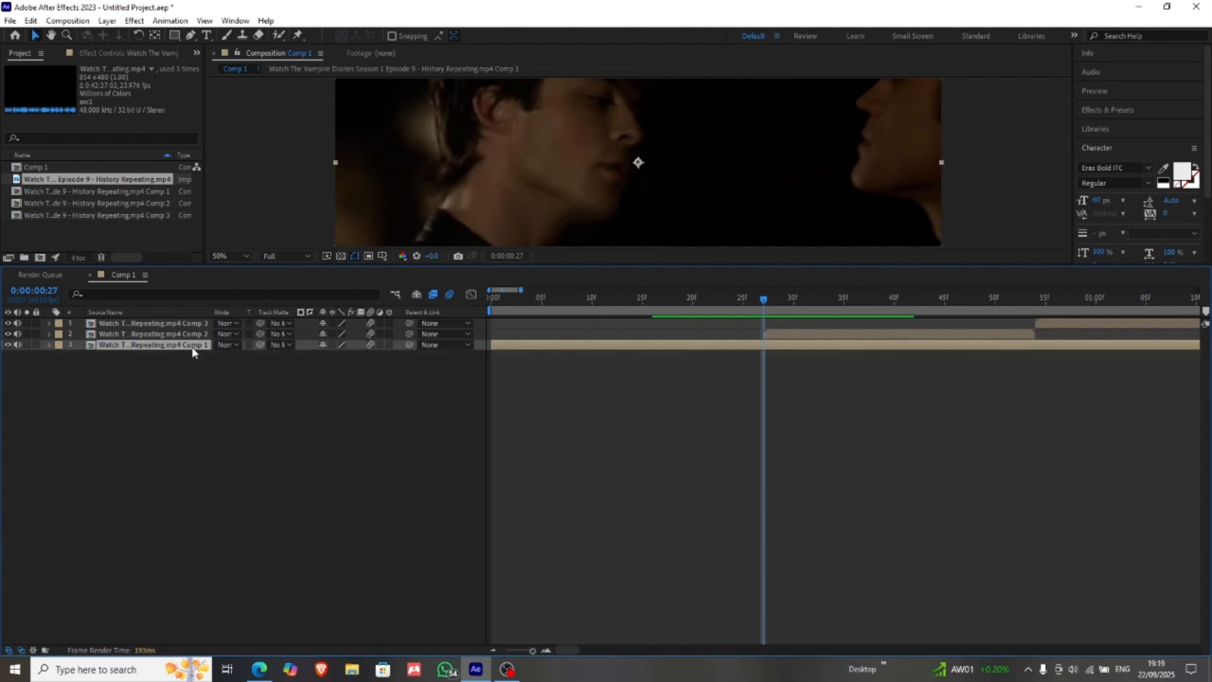
Step: Enable time remapping on layer 2, the Comp 2 pre-composition
left_click(840, 335)
right_click(839, 335)
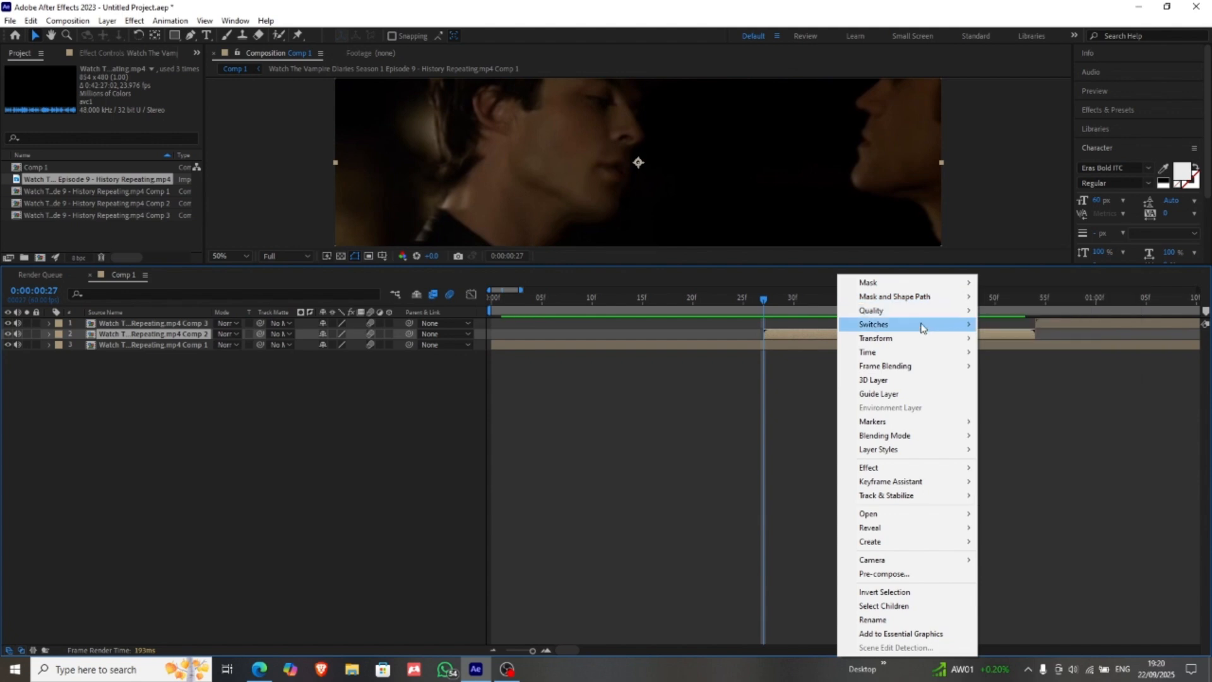
mouse_move(926, 355)
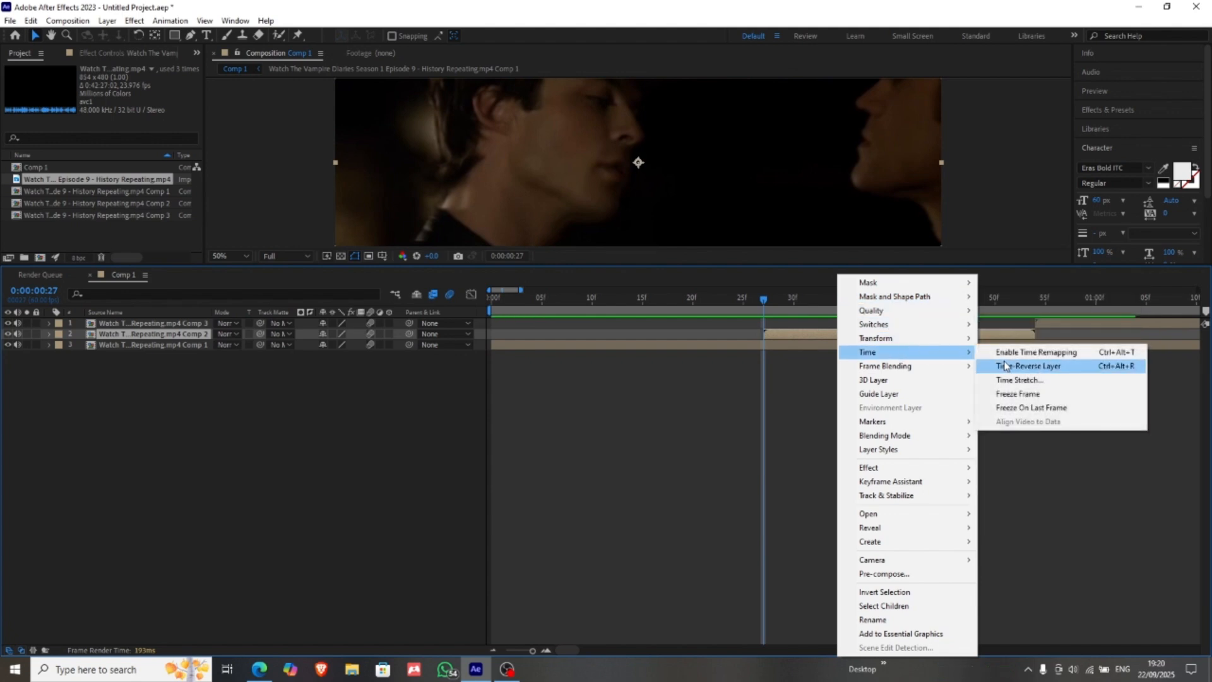
left_click(1026, 352)
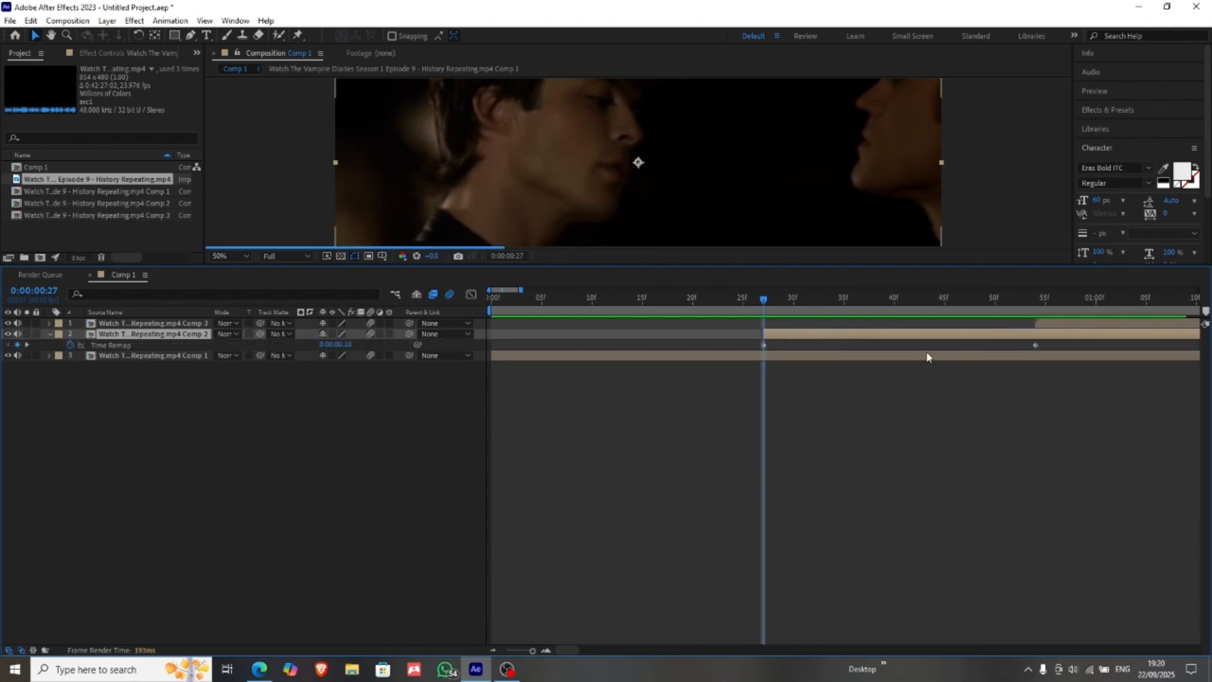
Step: Copy layer 2's first Time Remap keyframe and add a middle keyframe at 0:00:00:41
left_click(763, 345)
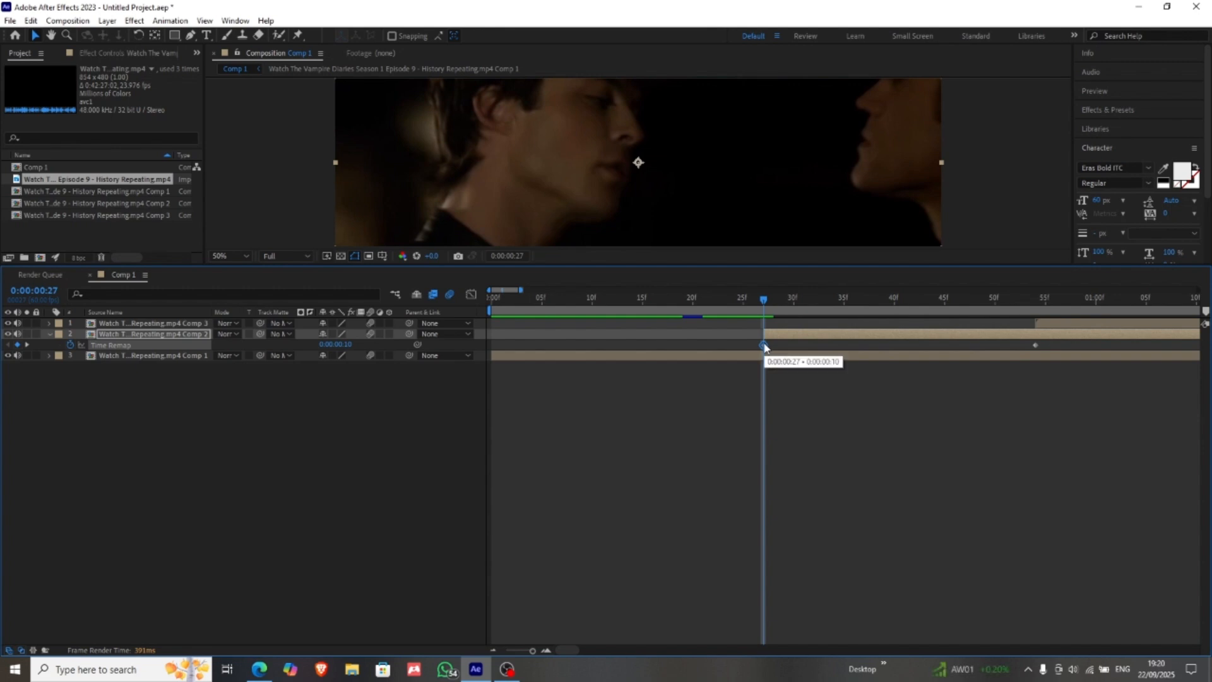
left_click(894, 305)
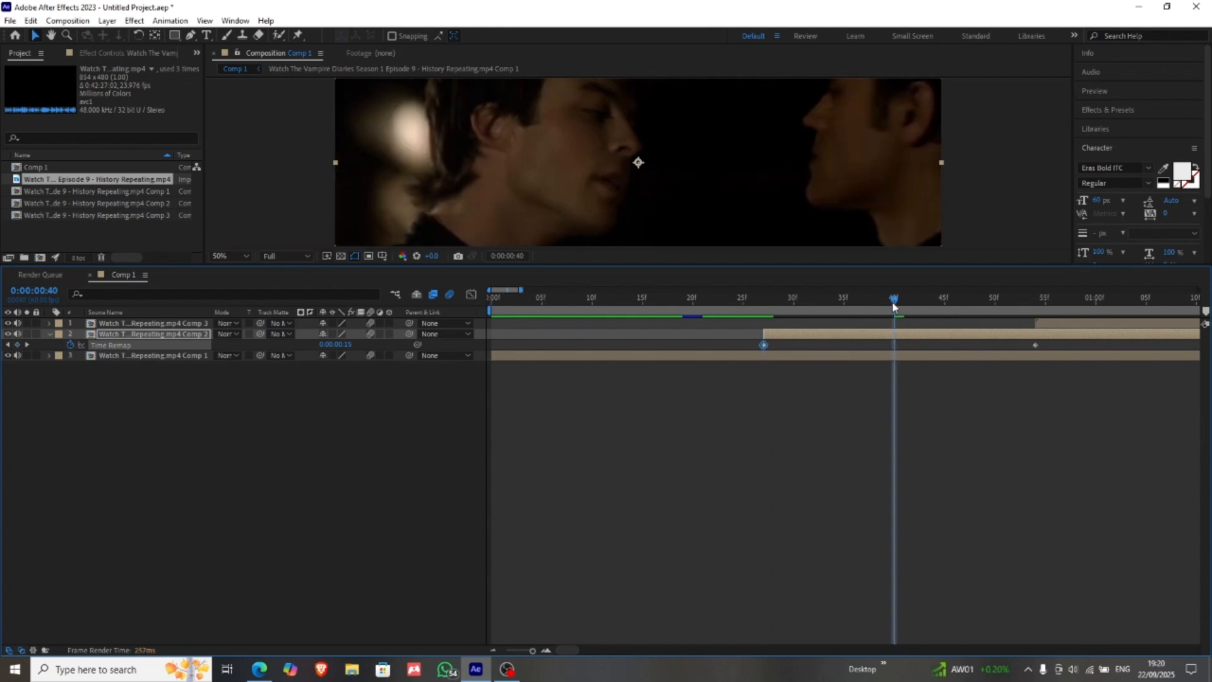
key("Page_Down")
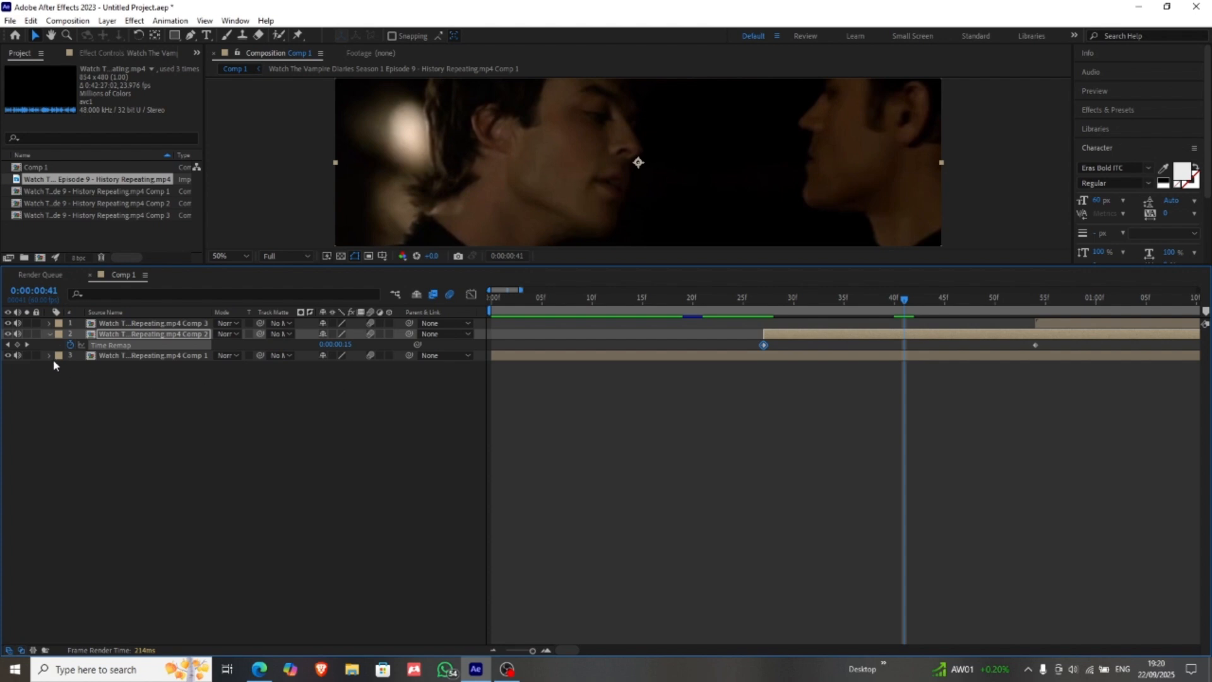
left_click(17, 345)
Step: Replace layer 2's last Time Remap keyframe at 0:00:00:54 with the copied first keyframe, and apply Easy Ease to all three keyframes
left_click_drag(1003, 306, 1040, 311)
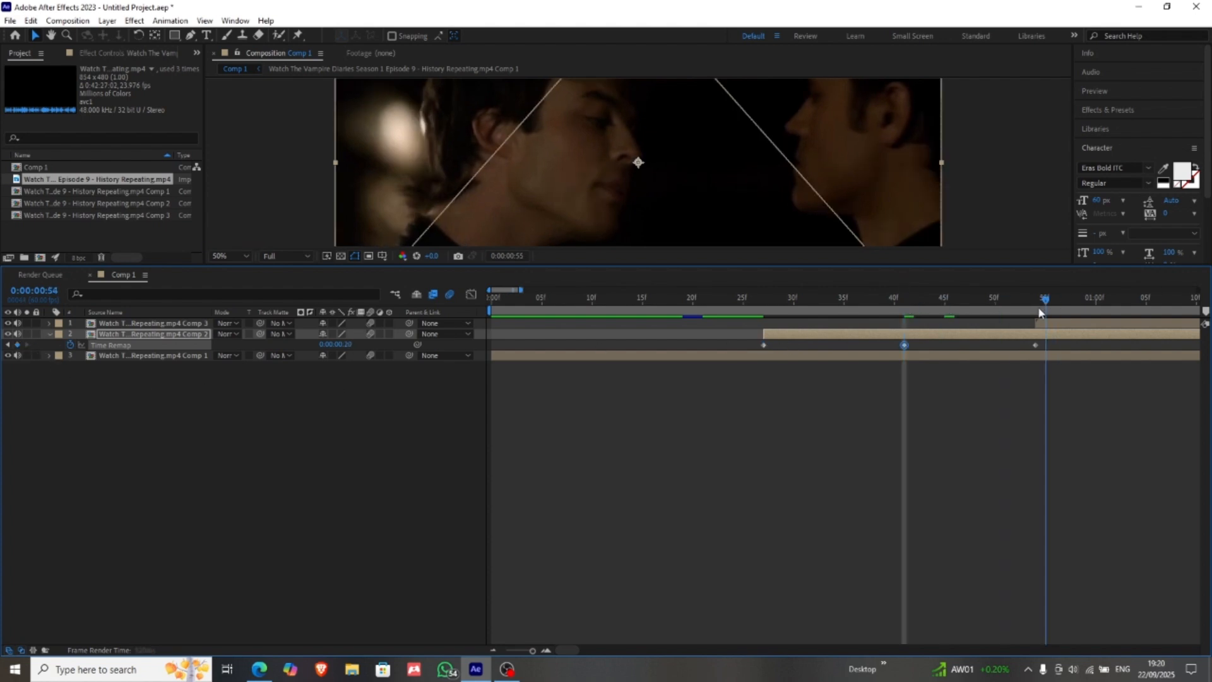
left_click(1036, 346)
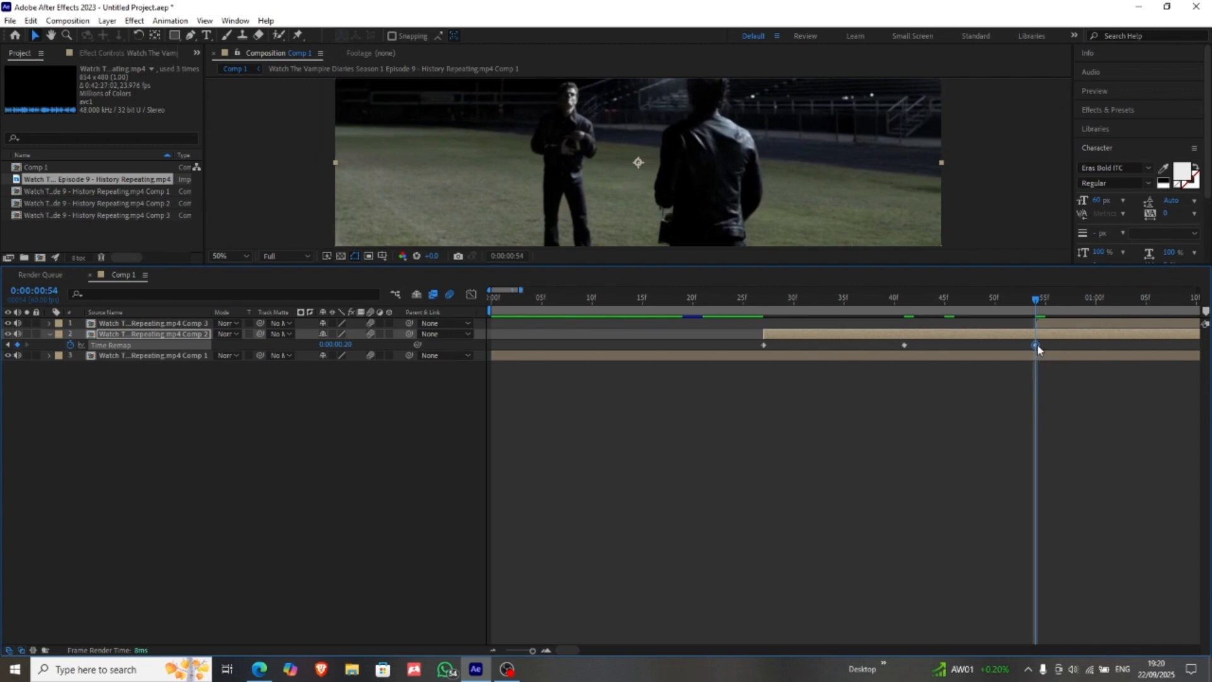
key("Delete")
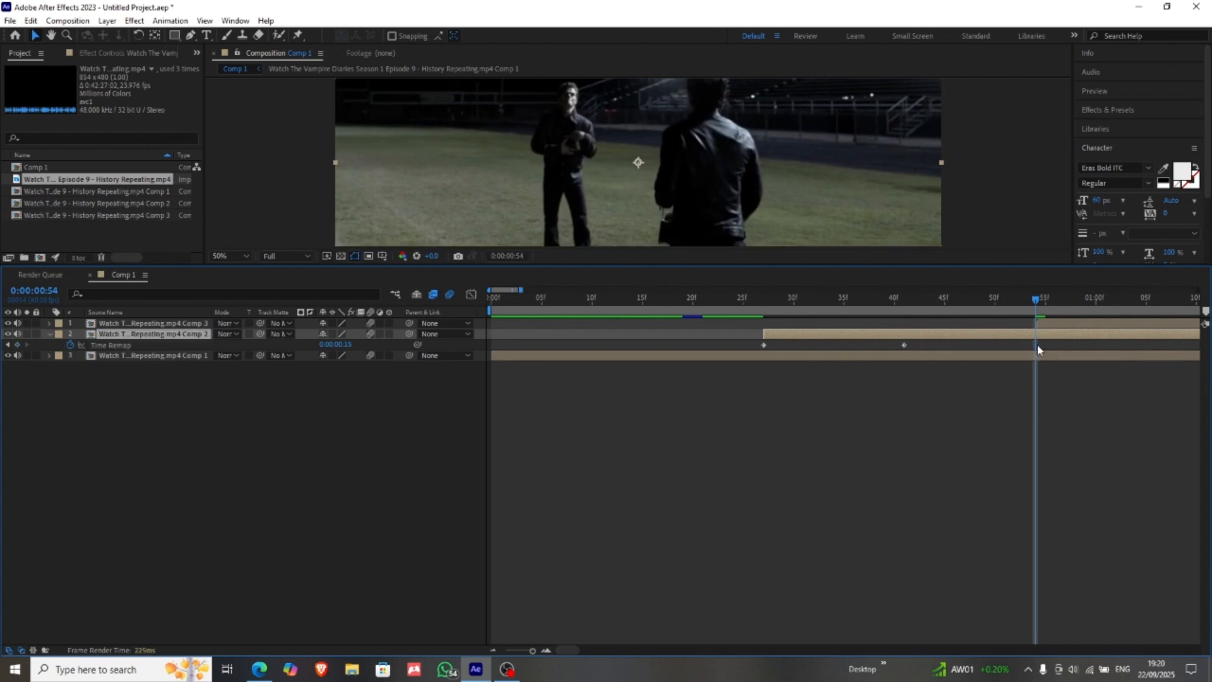
key("ctrl+v")
left_click_drag(1052, 343, 708, 347)
key("F9")
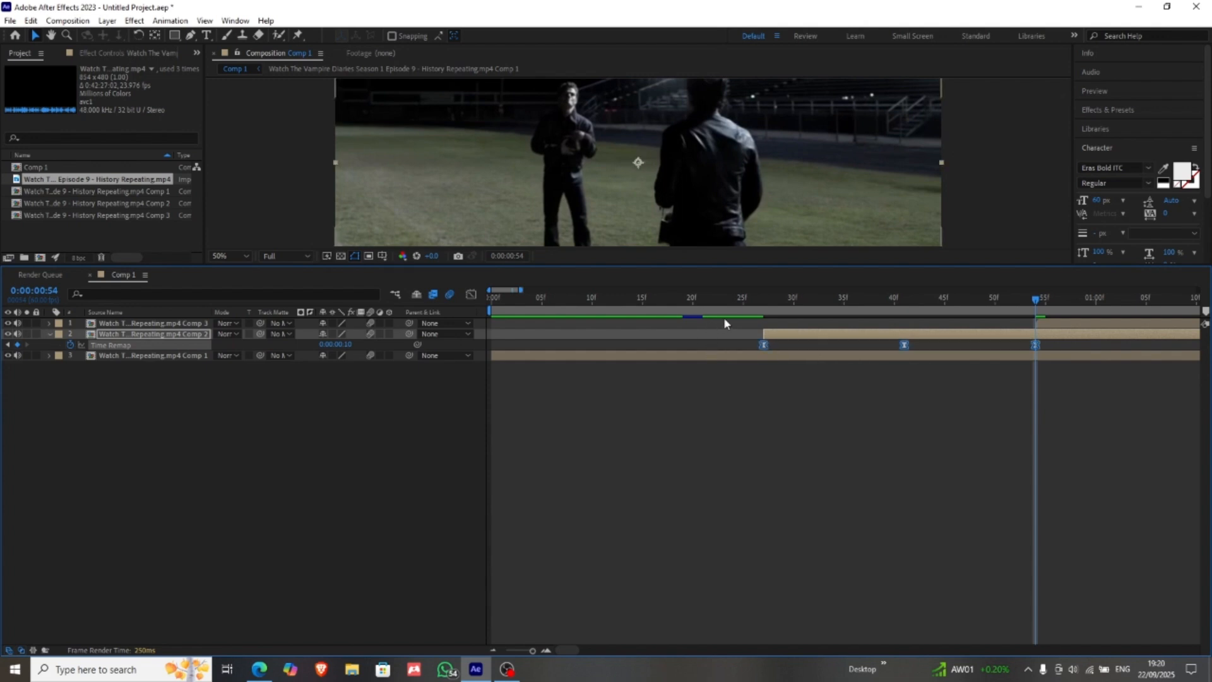
Step: In the Graph Editor, raise layer 2's first outgoing and last incoming Time Remap handles nearly vertically to about 0.64 seconds, forming a symmetrical arch
left_click(742, 339)
left_click(763, 345)
left_click(470, 295)
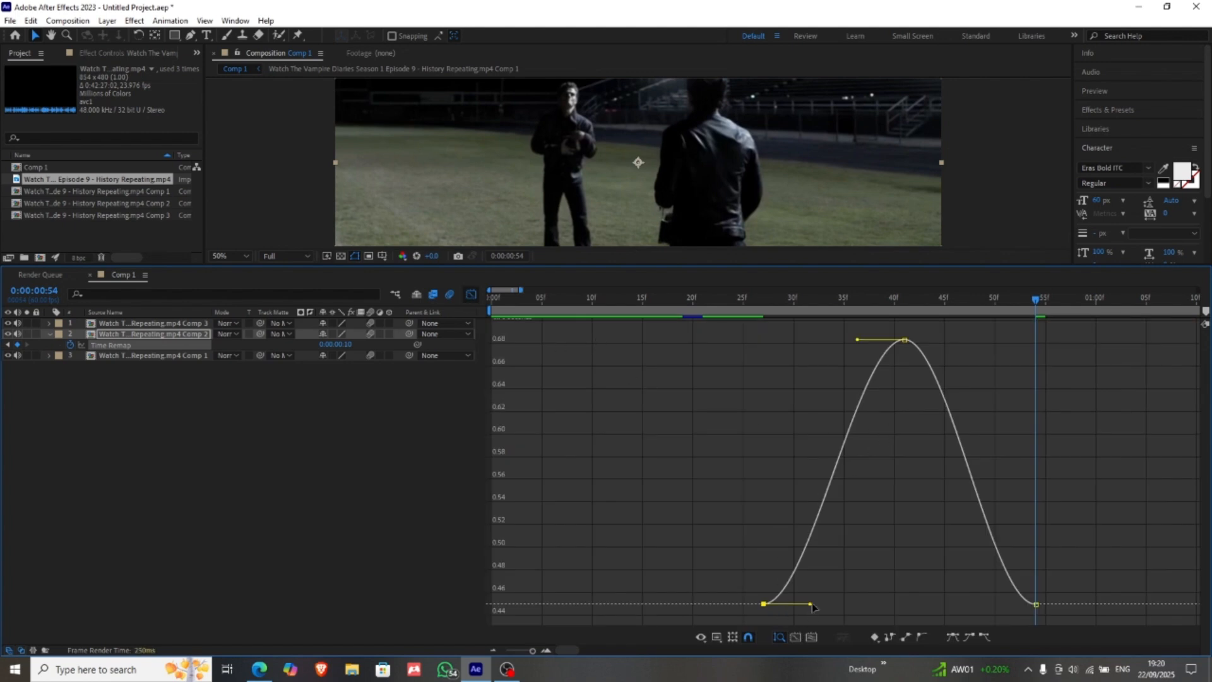
left_click_drag(811, 604, 566, 385)
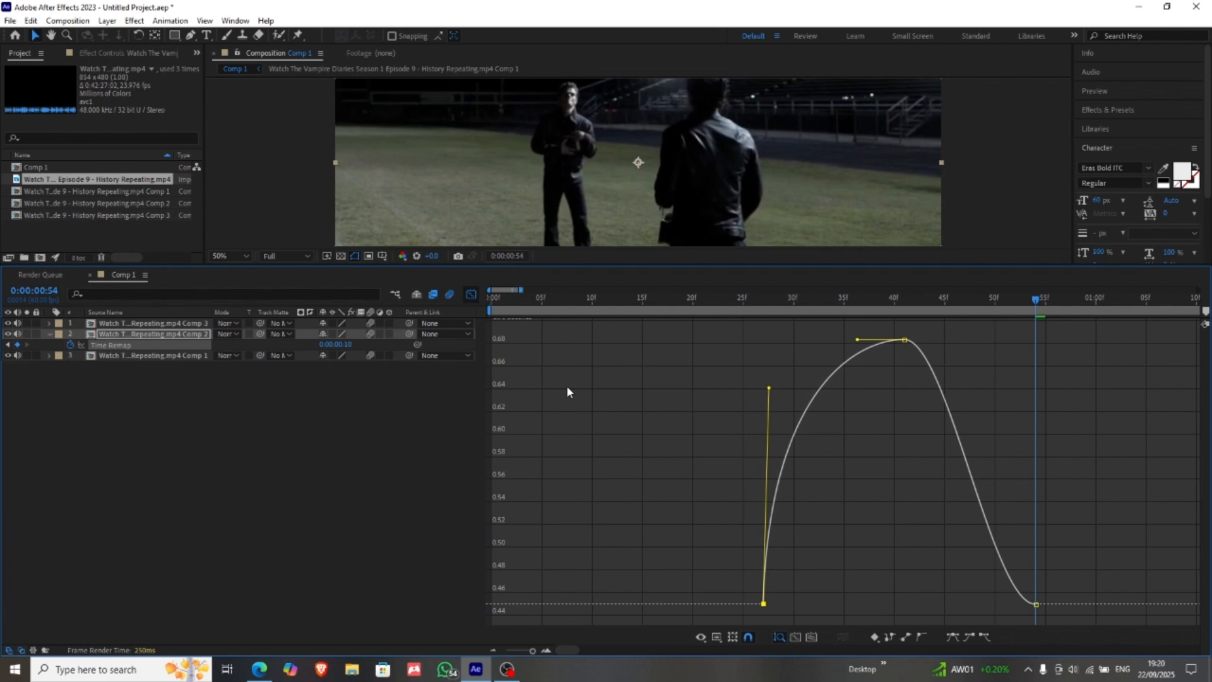
left_click(1035, 604)
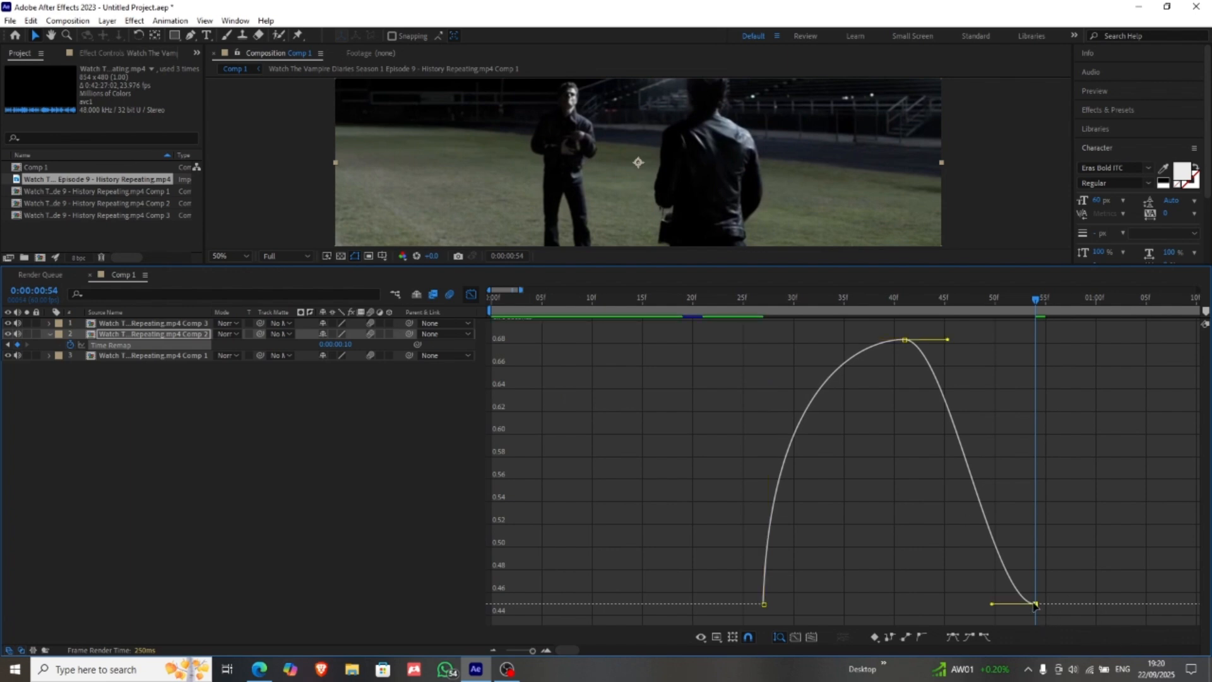
left_click_drag(990, 606, 1086, 397)
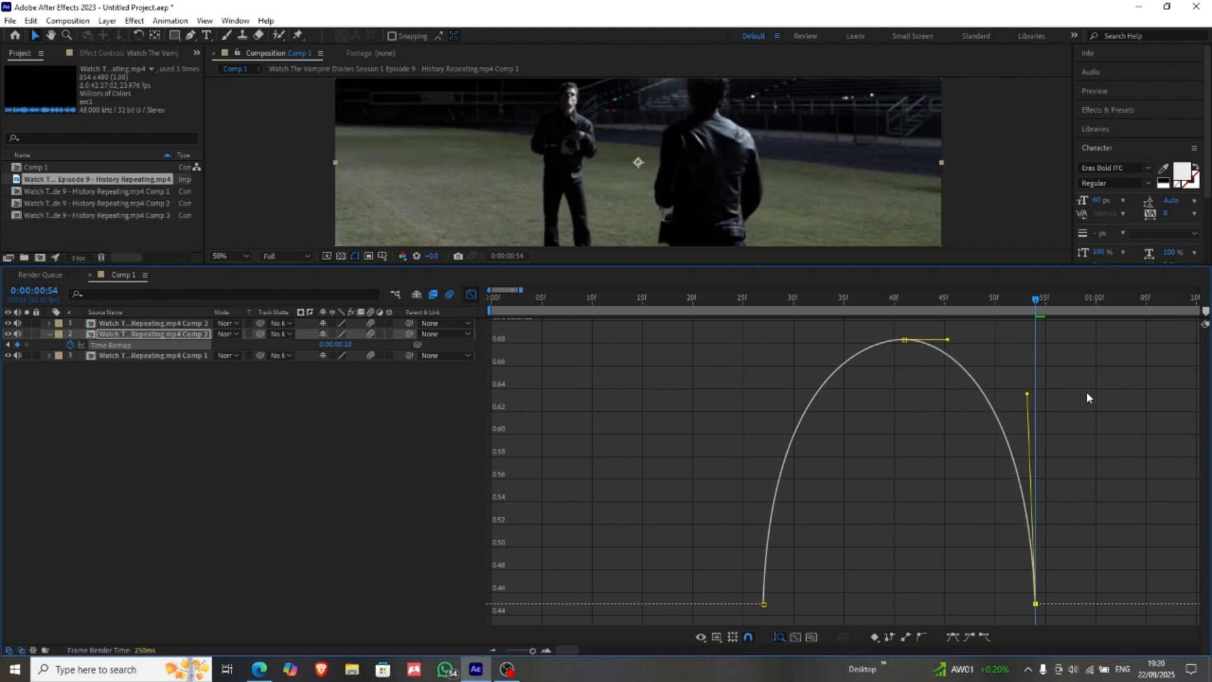
Step: Check layer 2's curve and handles up close, and return from the Graph Editor to the layer bars
left_click(752, 576)
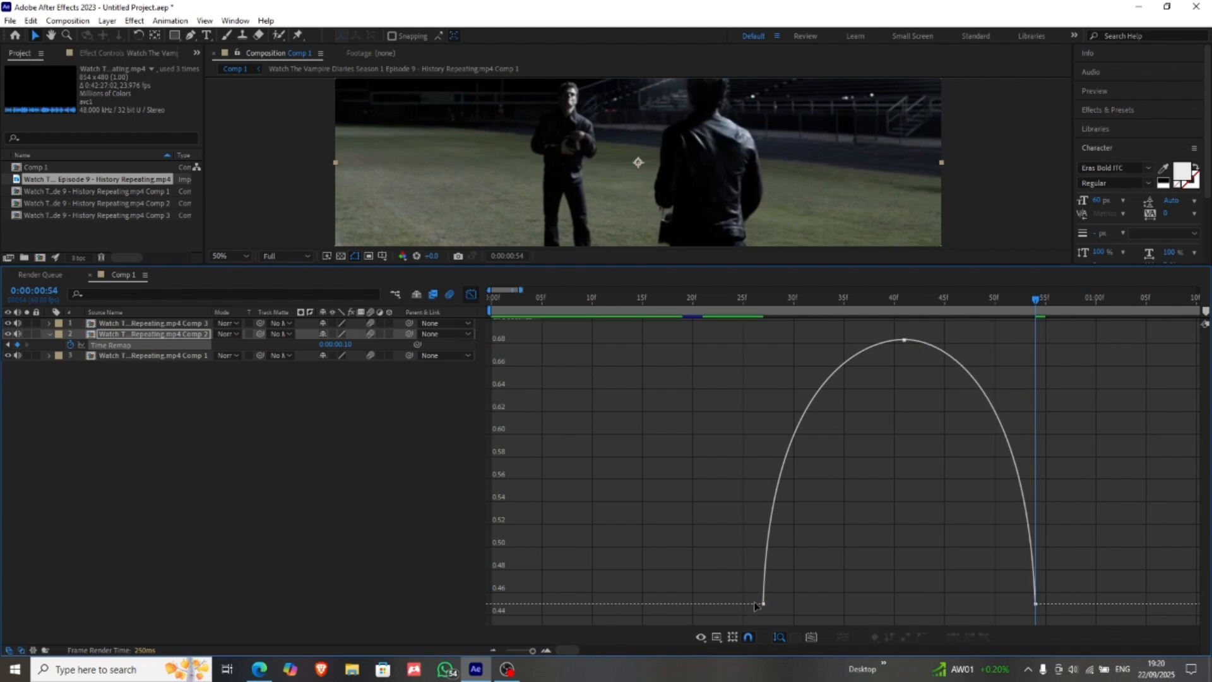
left_click(765, 600)
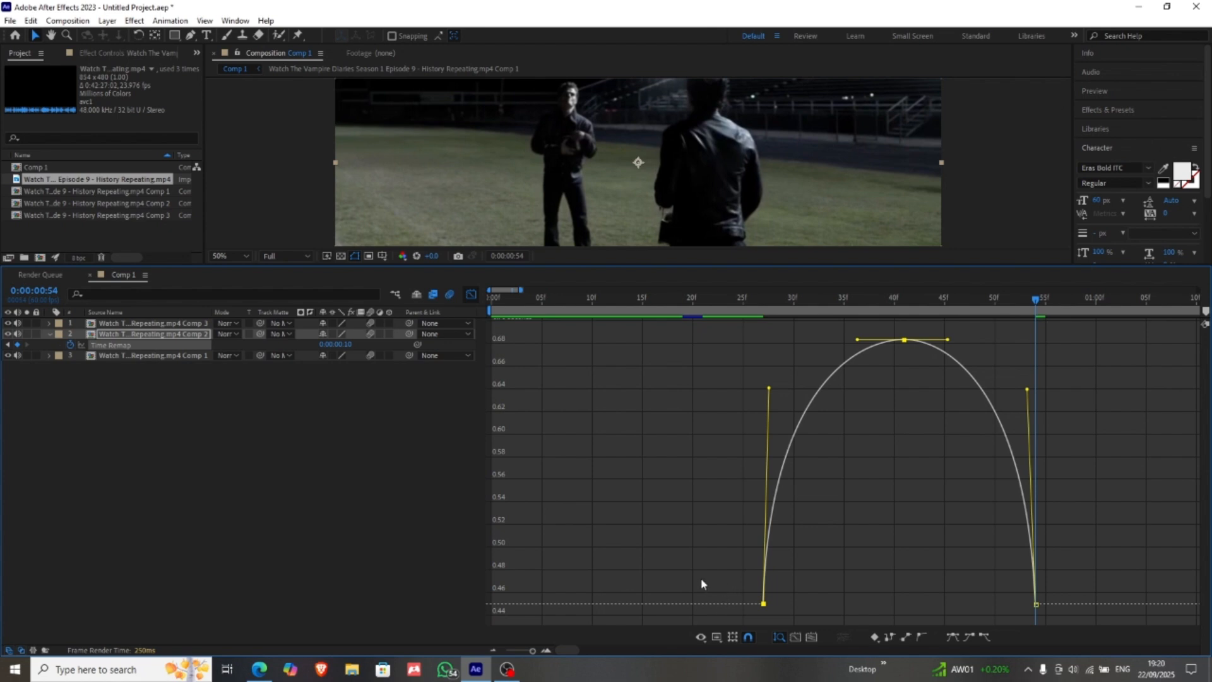
left_click(549, 649)
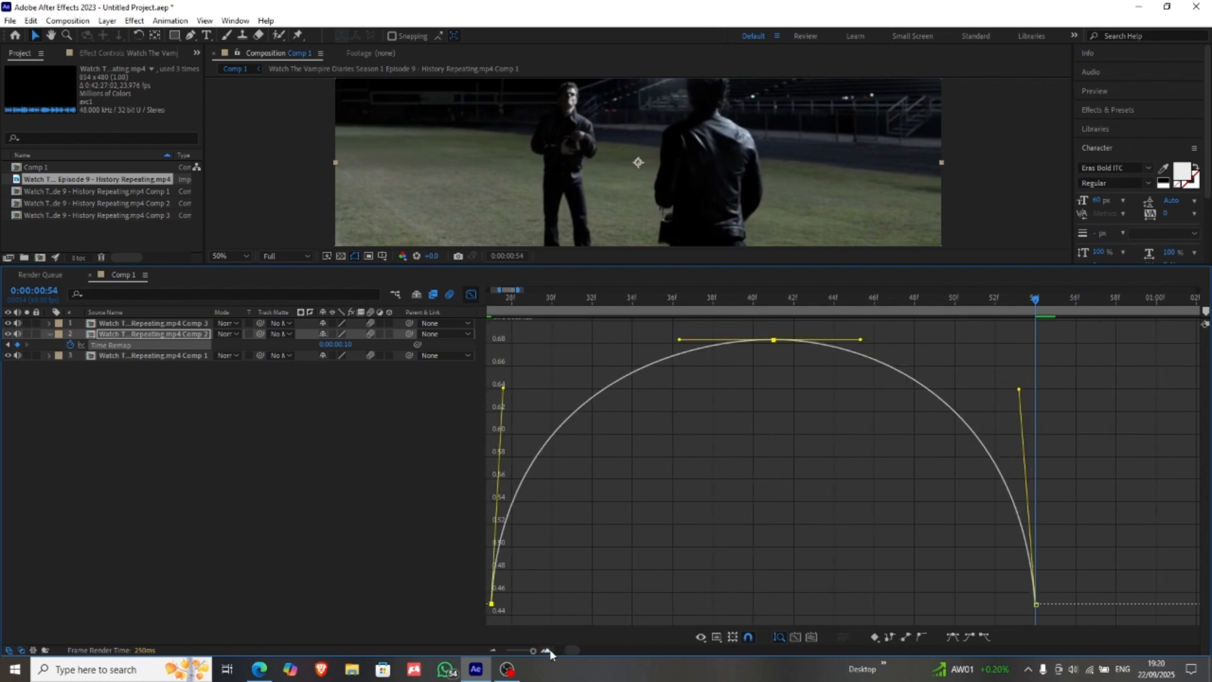
left_click(549, 649)
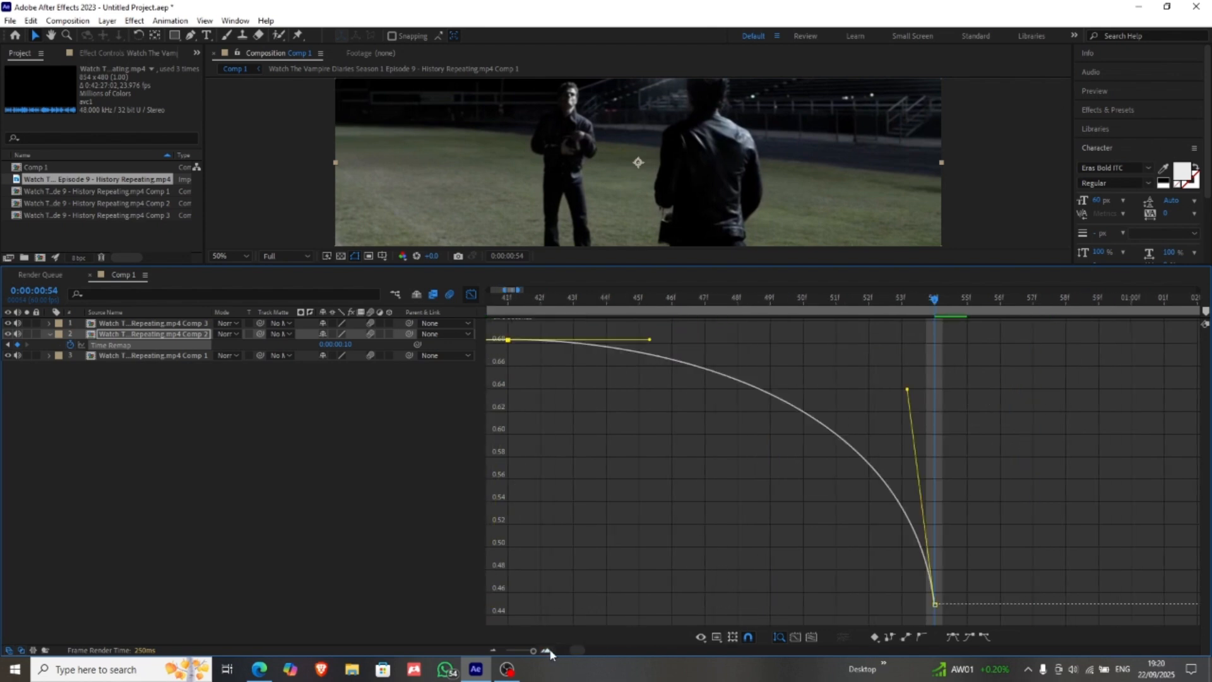
left_click(499, 650)
left_click(498, 650)
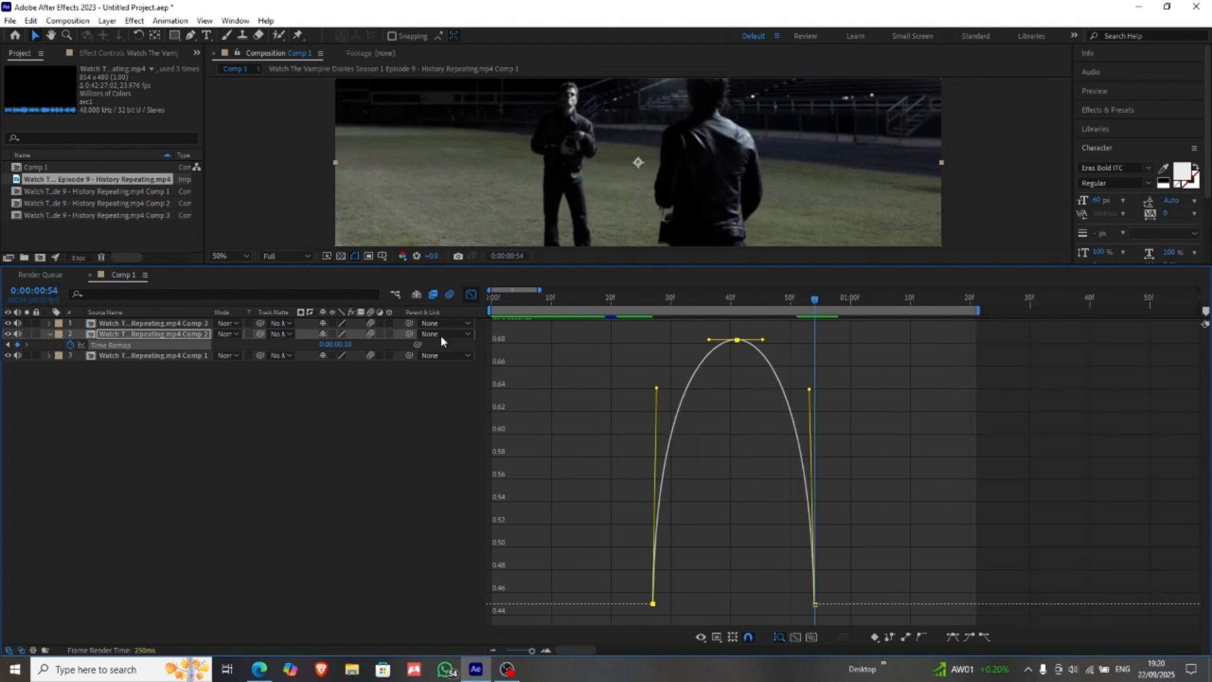
left_click(475, 299)
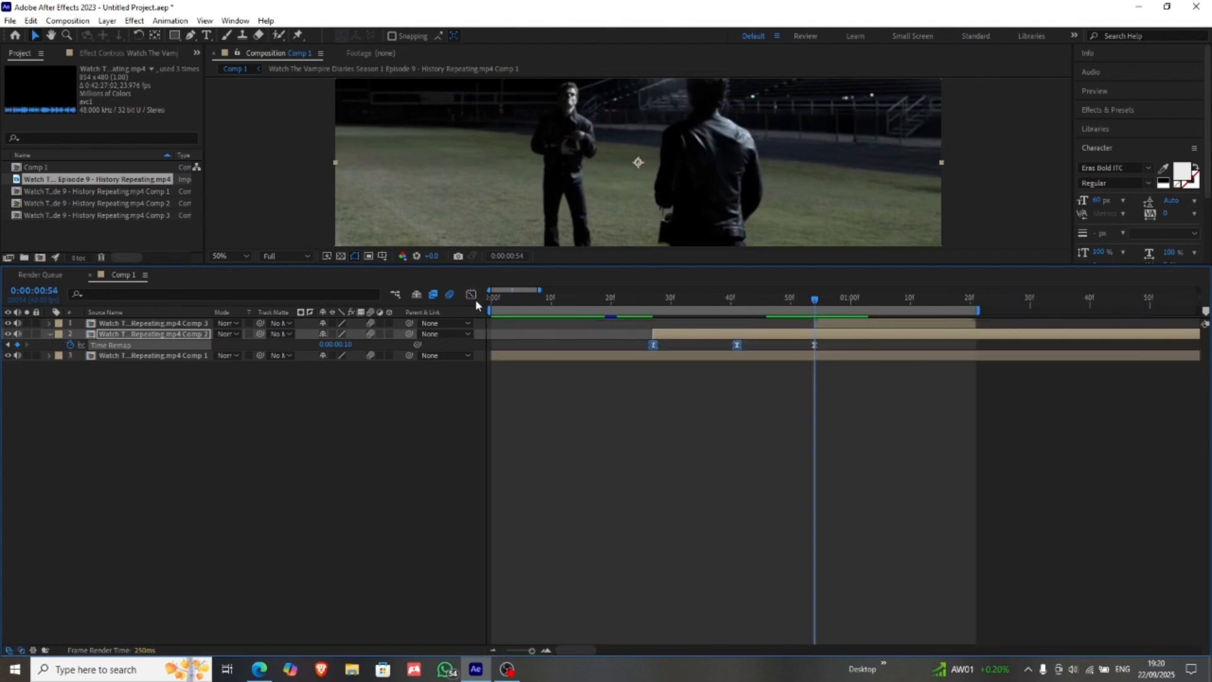
Step: Enable time remapping on layer 1, the Comp 3 pre-composition
left_click(843, 372)
right_click(874, 327)
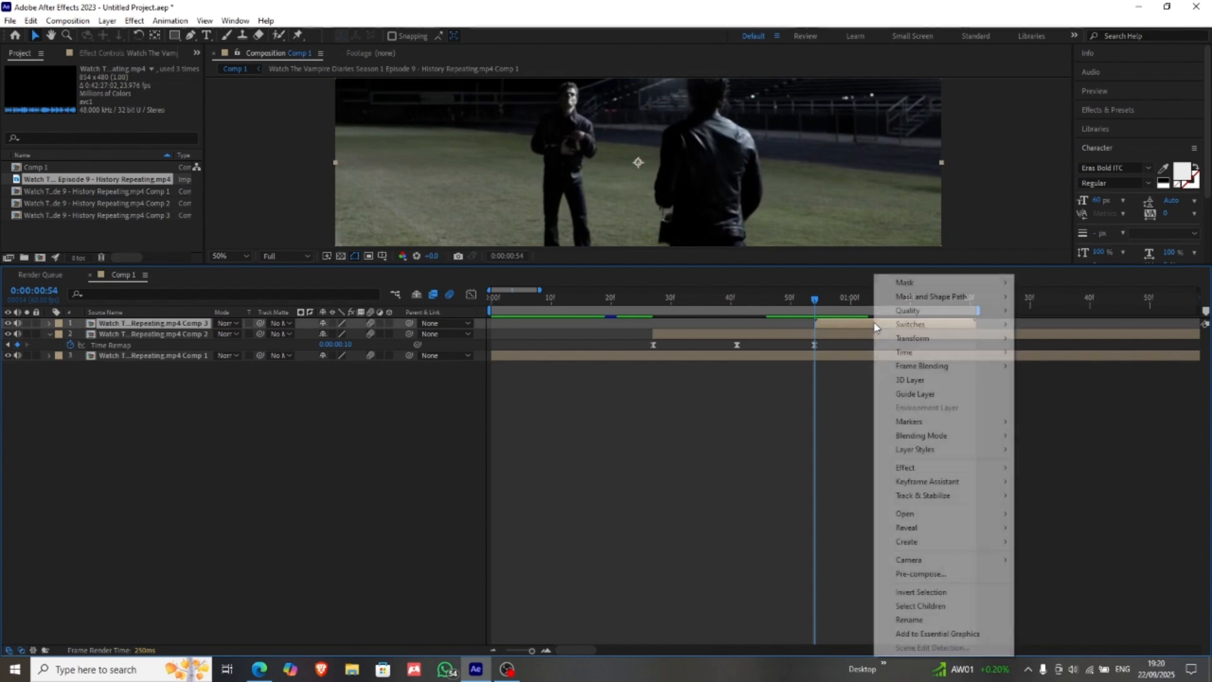
mouse_move(916, 351)
left_click(1025, 352)
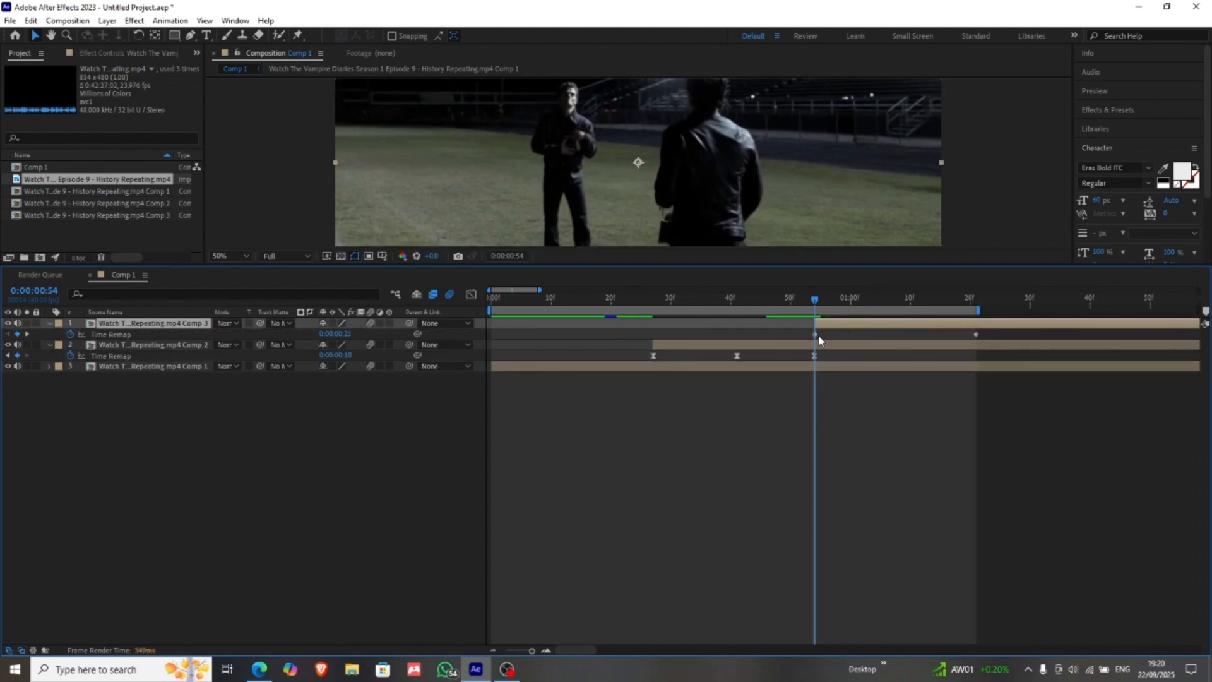
Step: Copy layer 1's first Time Remap keyframe and add a middle keyframe at 0:00:01:08
left_click(811, 335)
left_click(815, 335)
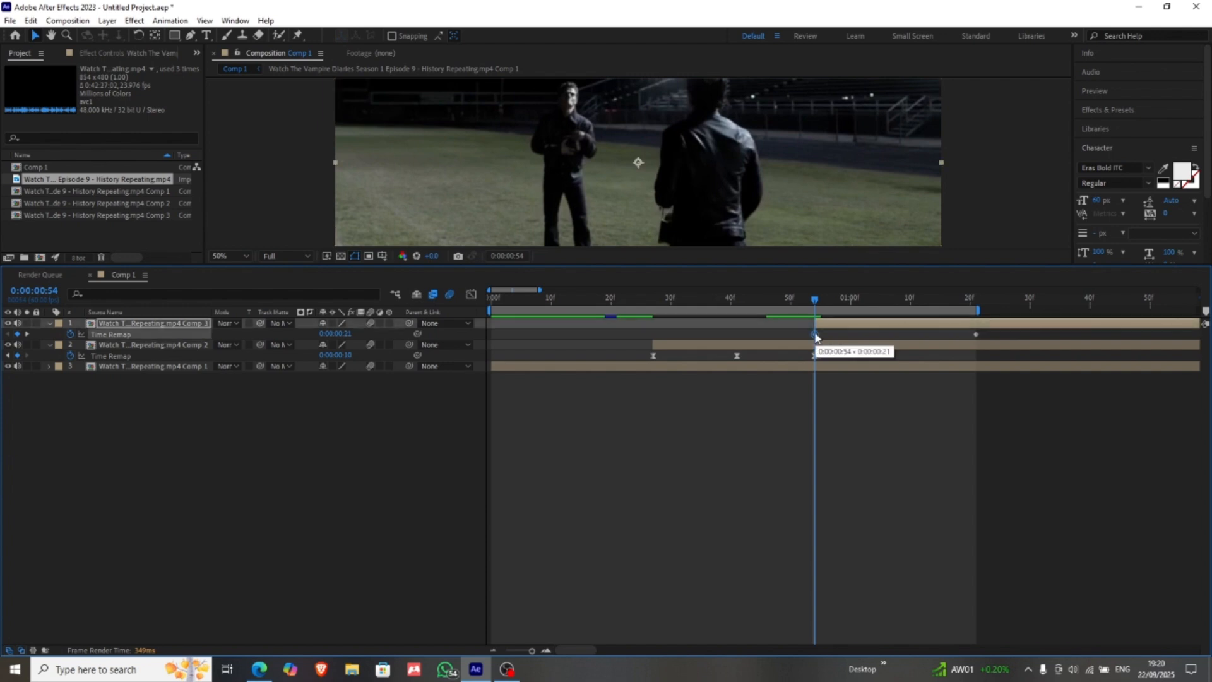
left_click(898, 298)
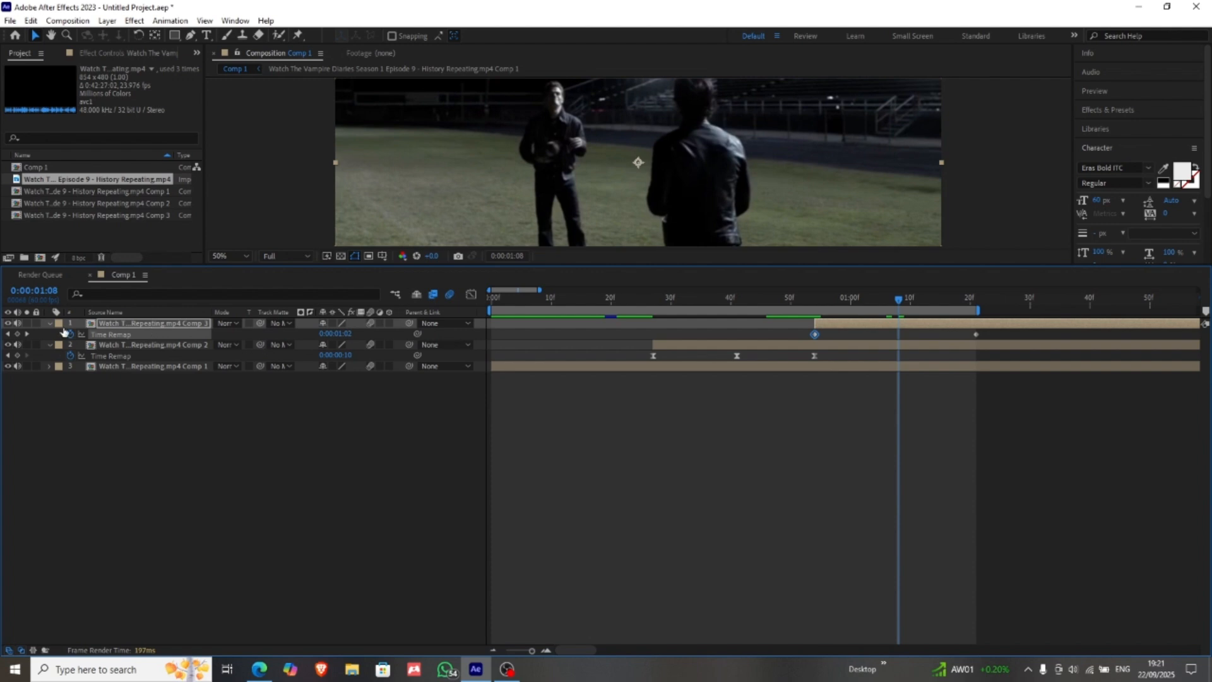
left_click(17, 334)
Step: Replace layer 1's last Time Remap keyframe at 0:00:01:21 with the copied first keyframe
left_click(987, 334)
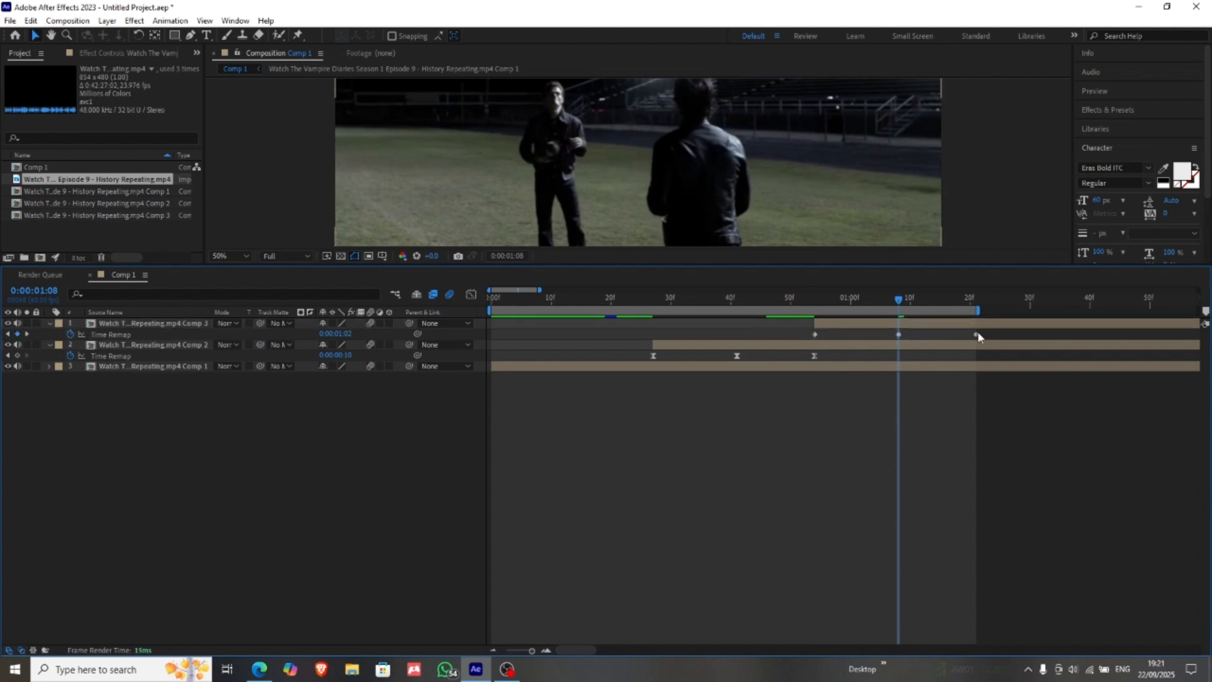
left_click(976, 303)
left_click_drag(975, 334, 959, 336)
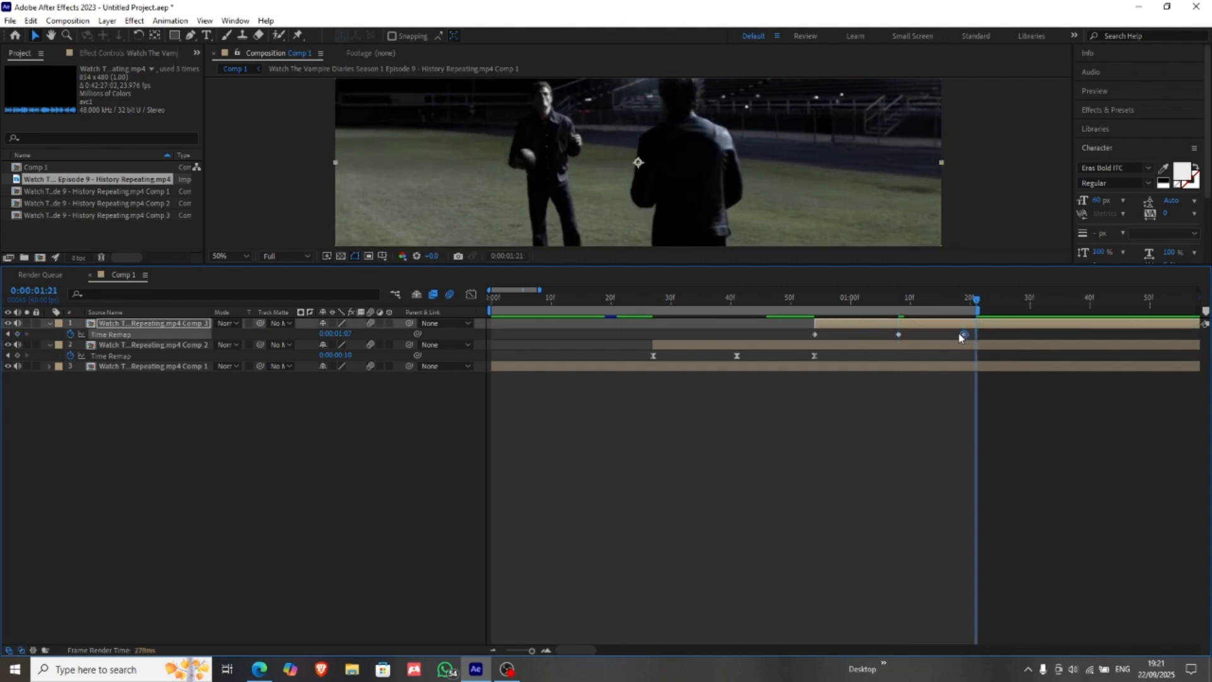
key("Delete")
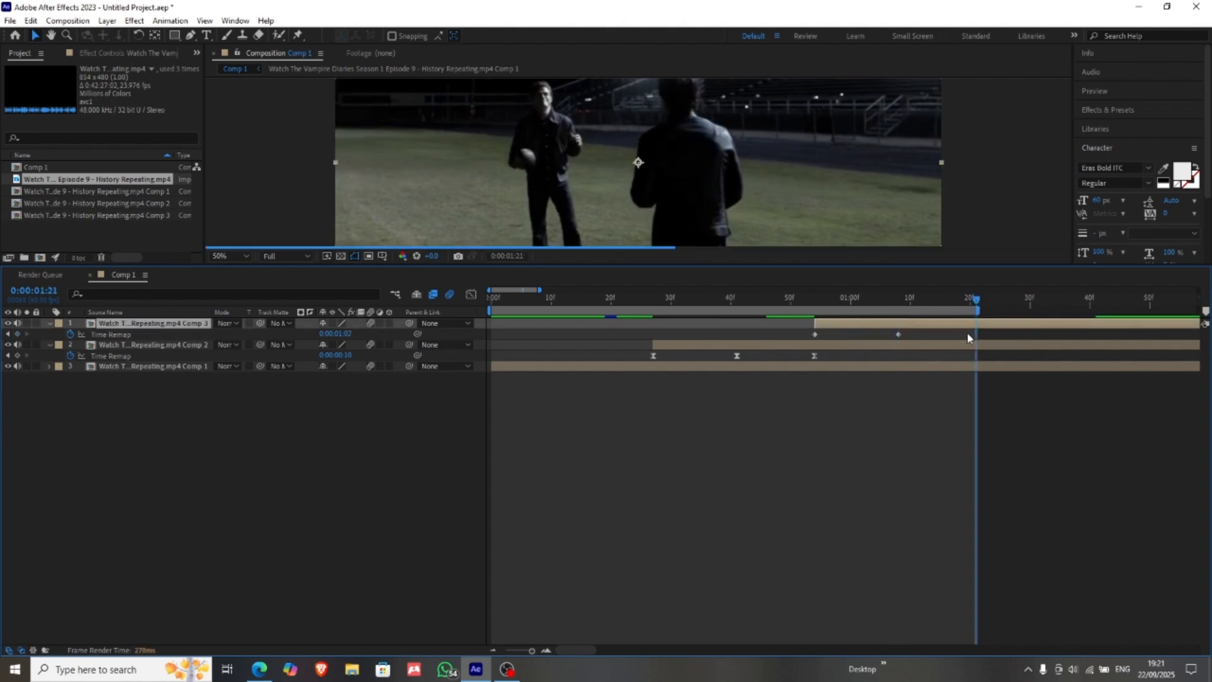
key("ctrl+z")
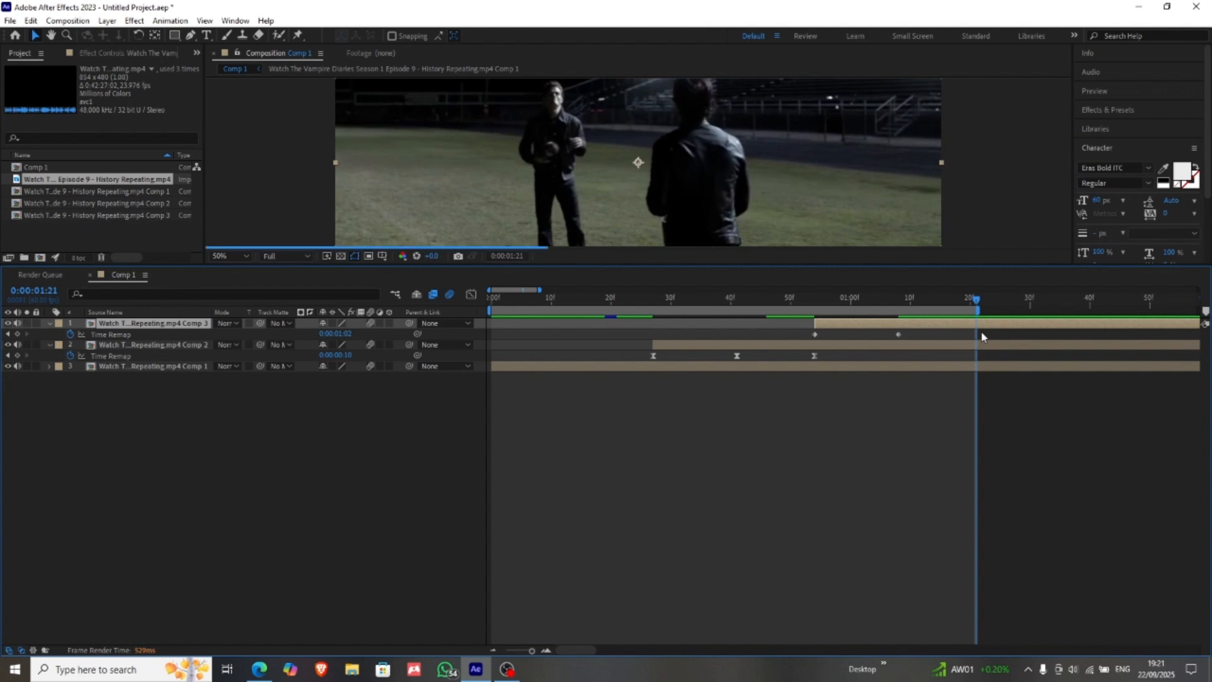
left_click(1035, 337)
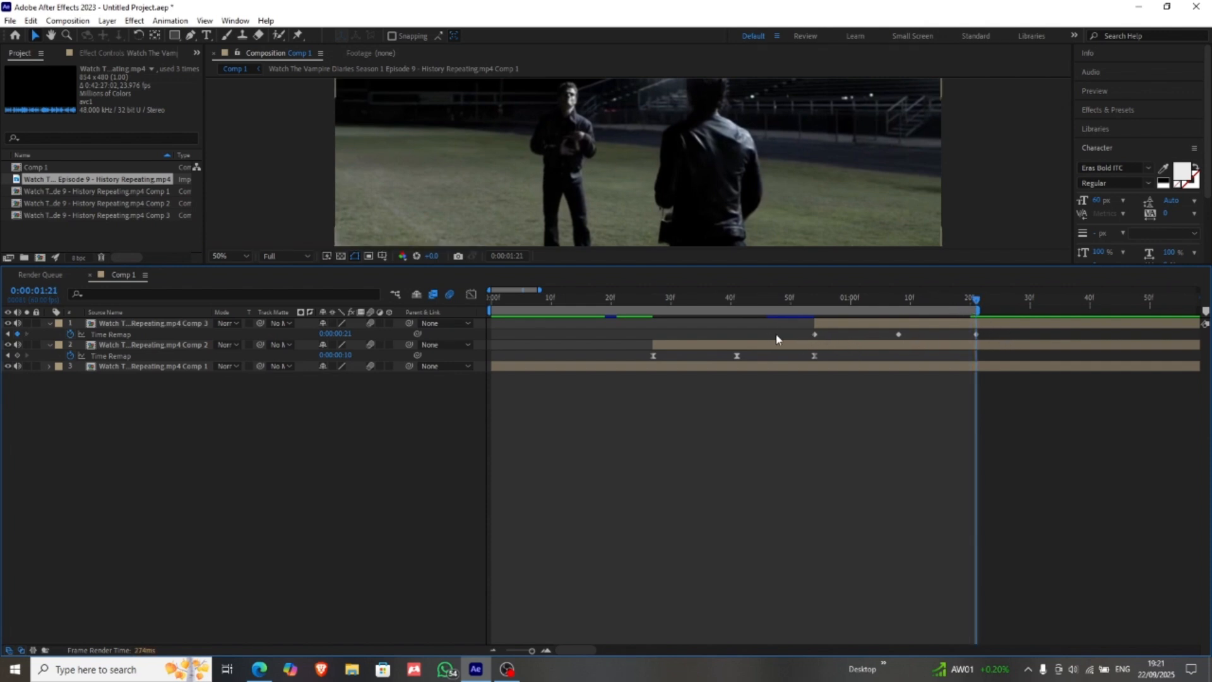
left_click(814, 334)
left_click(898, 335)
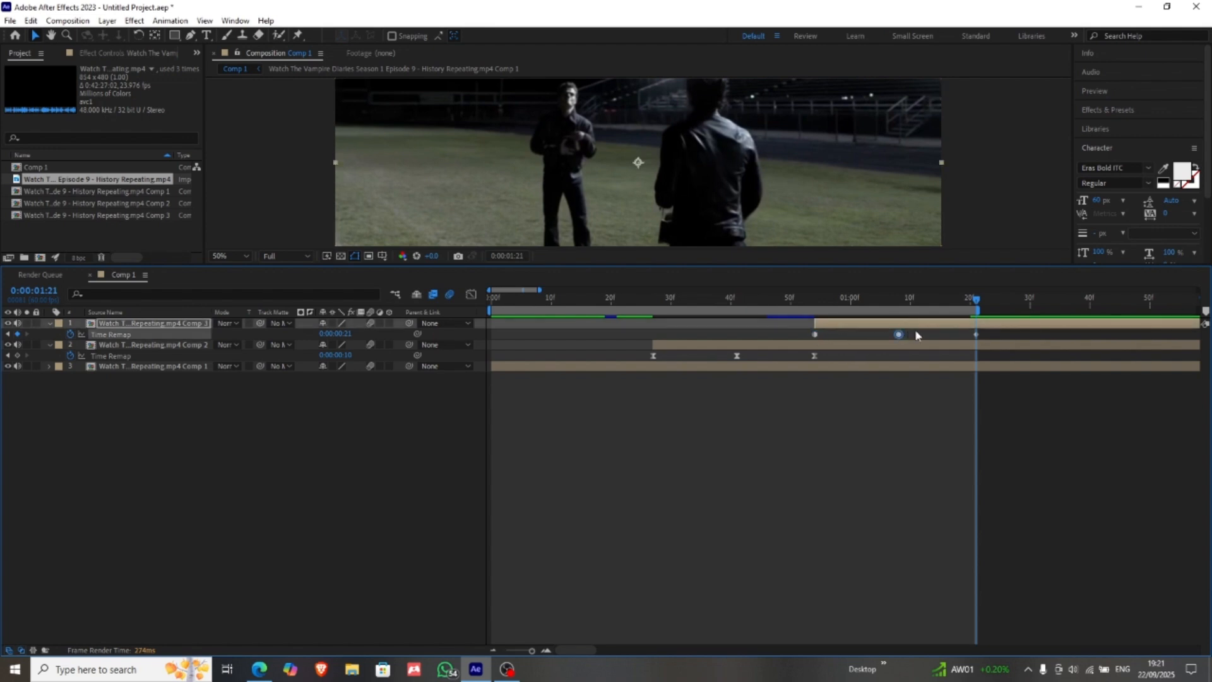
left_click(789, 340)
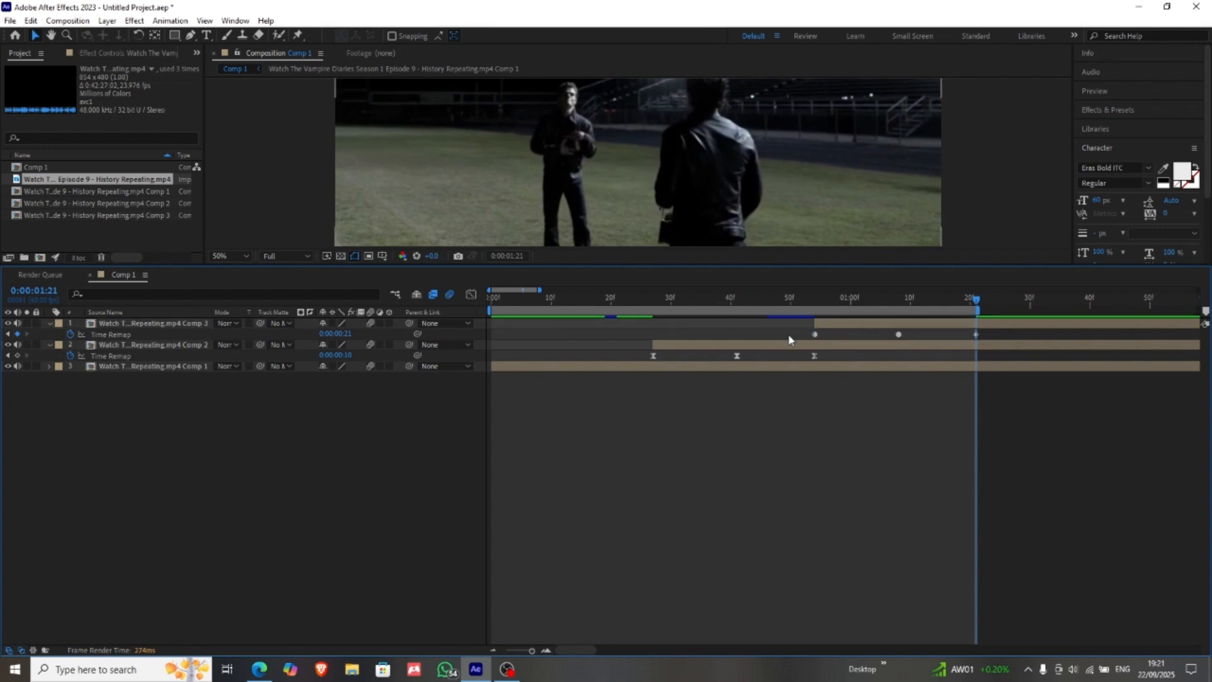
key("ctrl+z")
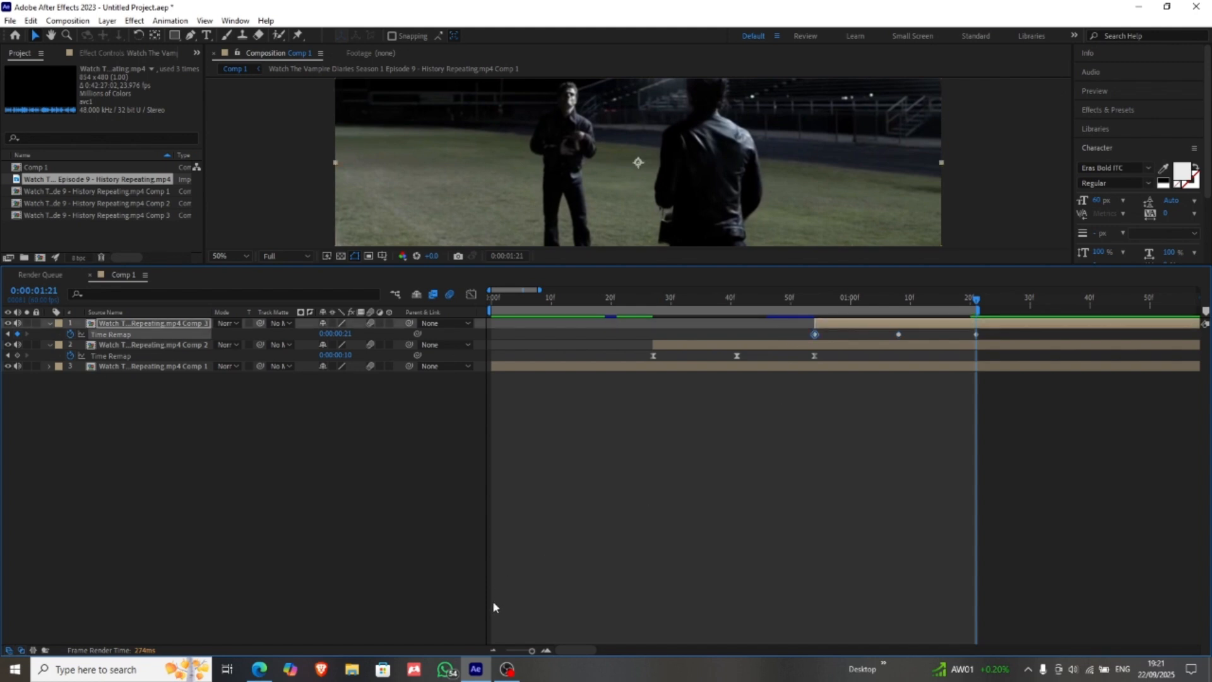
Step: Apply Easy Ease to all three Time Remap keyframes on layer 1, the Comp 3 pre-composition
left_click(524, 650)
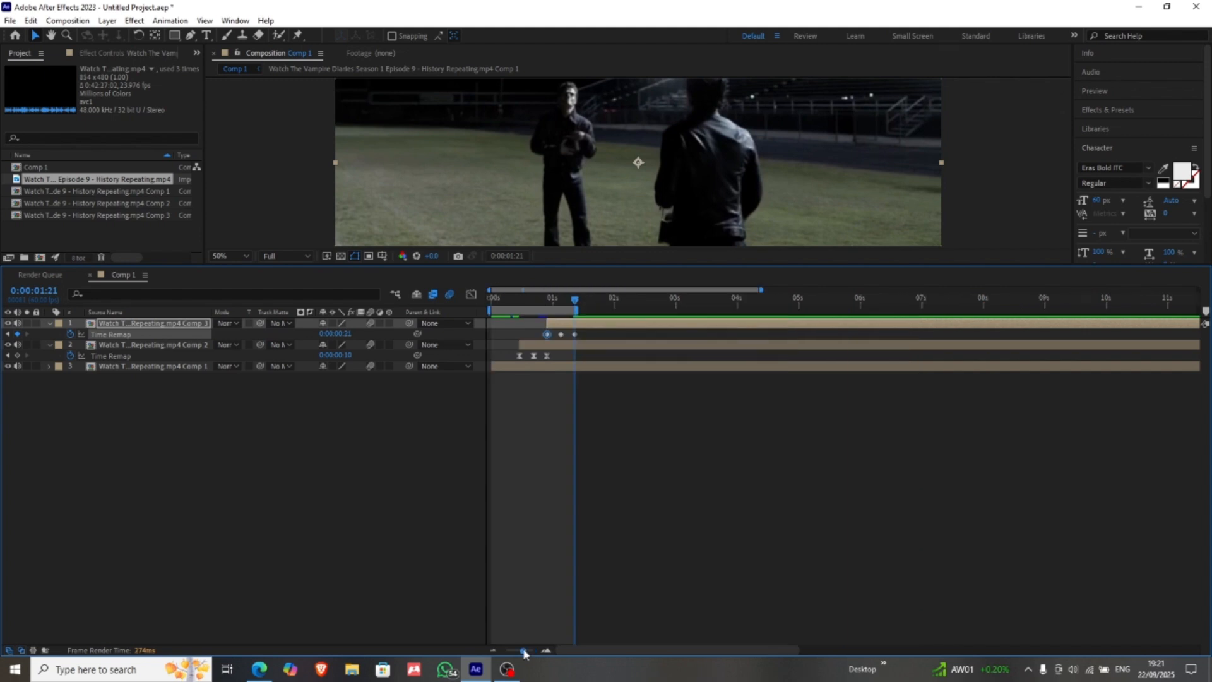
mouse_move(577, 308)
left_mouse_down()
mouse_move(590, 312)
mouse_move(541, 335)
left_mouse_up()
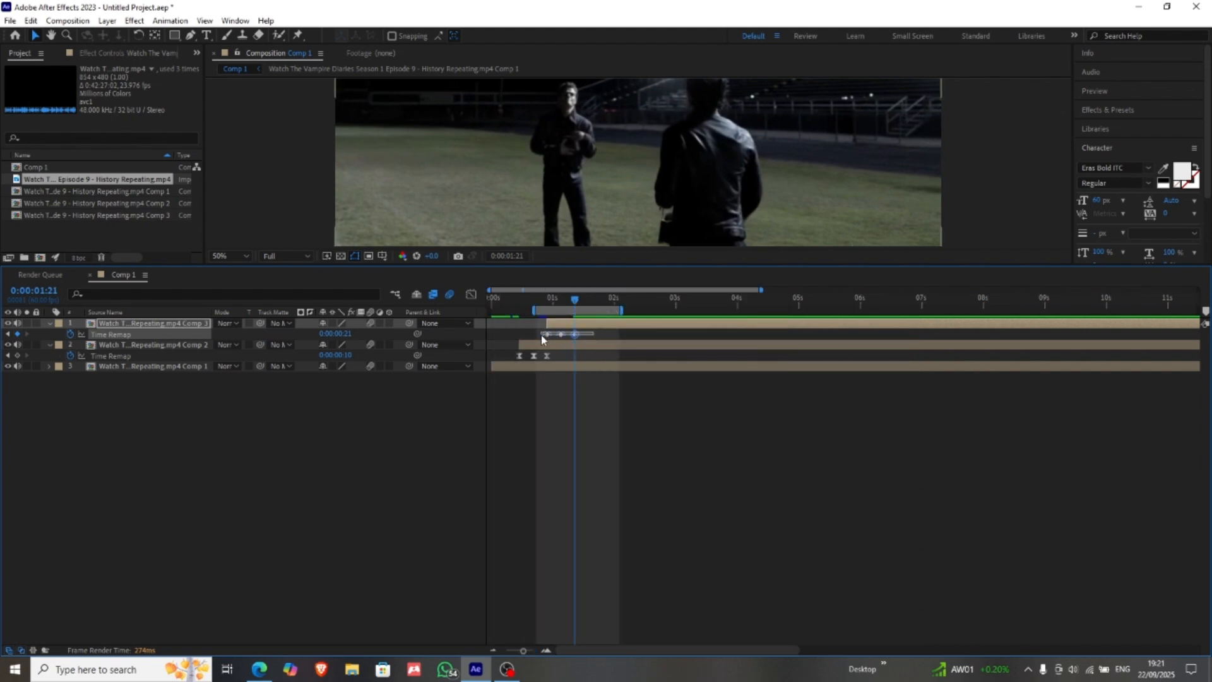
key("F9")
left_click(539, 333)
left_click(547, 335)
Step: Show layer 1's Time Remap curve in the Graph Editor and pull the first keyframe's handle steeply upward
left_click(471, 294)
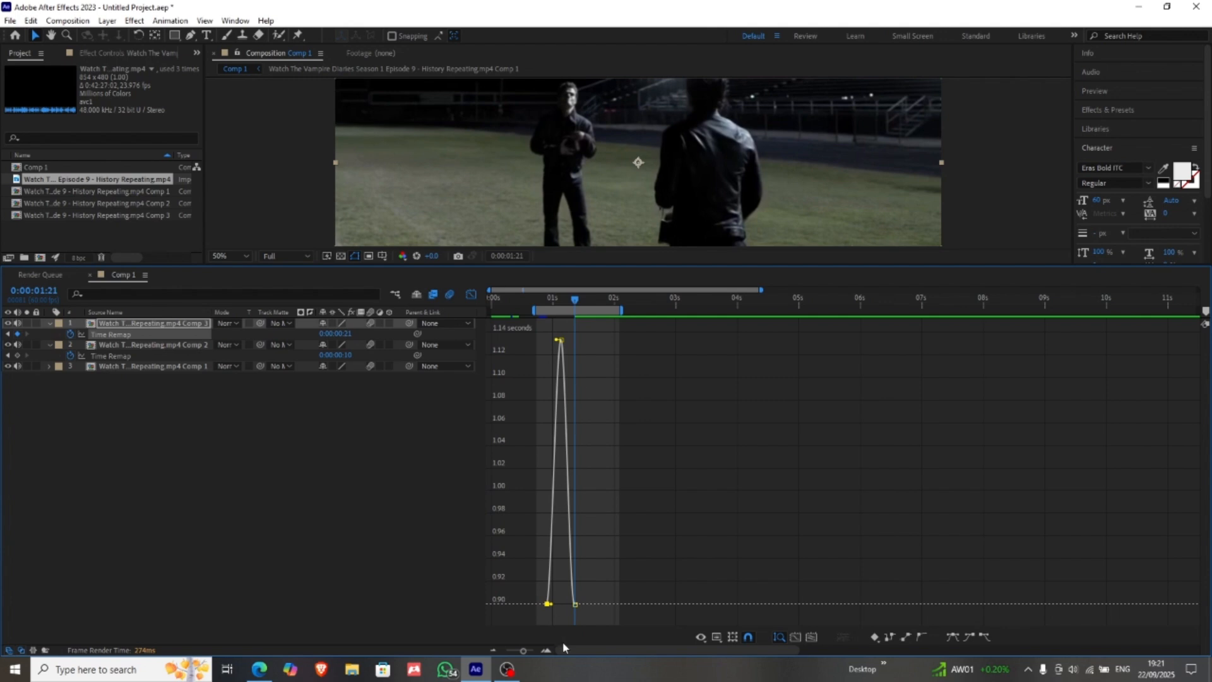
left_click(537, 651)
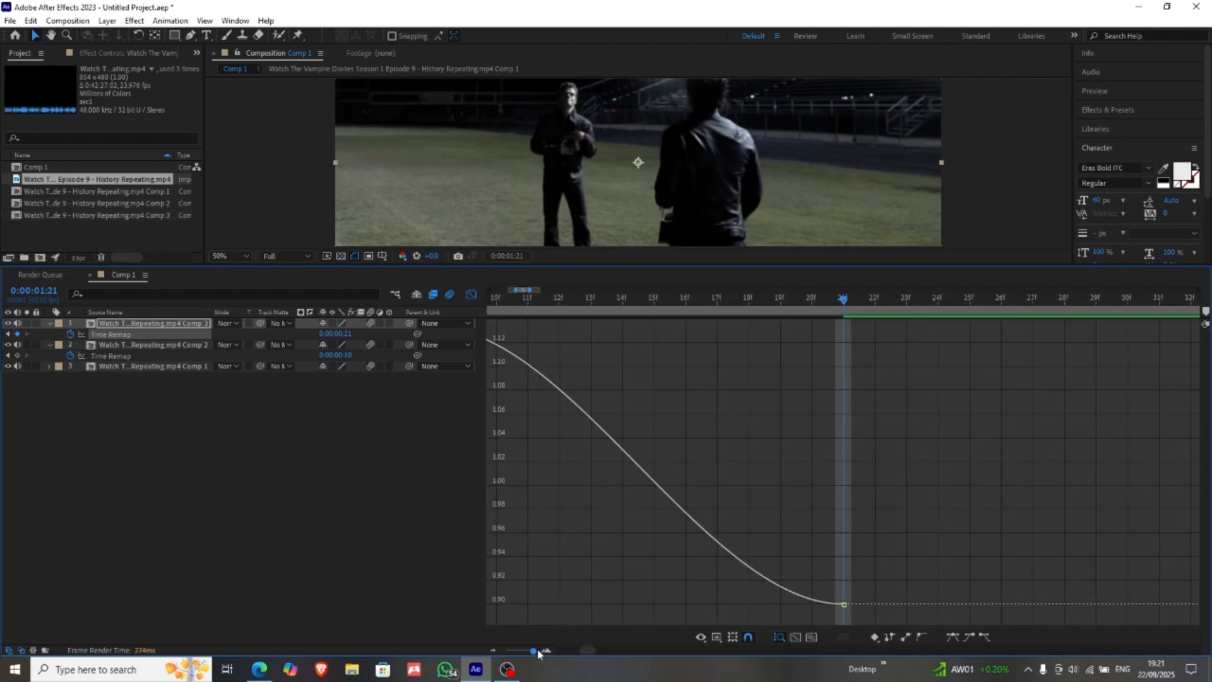
left_click_drag(522, 651, 532, 650)
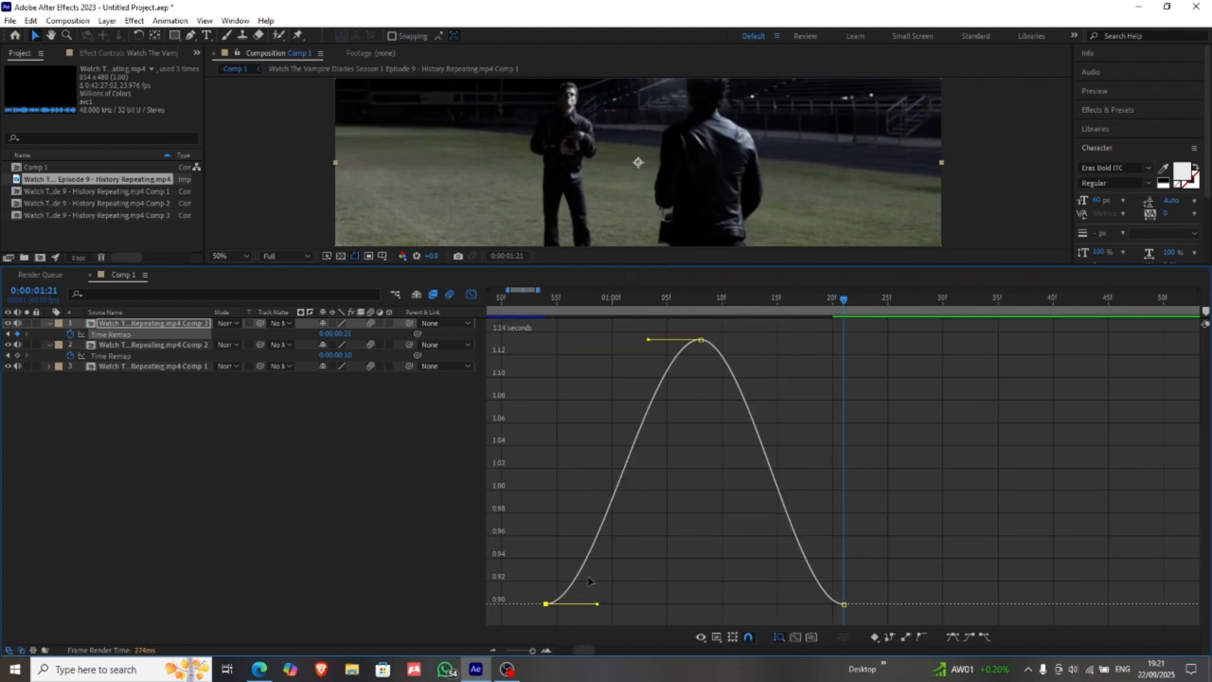
left_click_drag(595, 601, 467, 403)
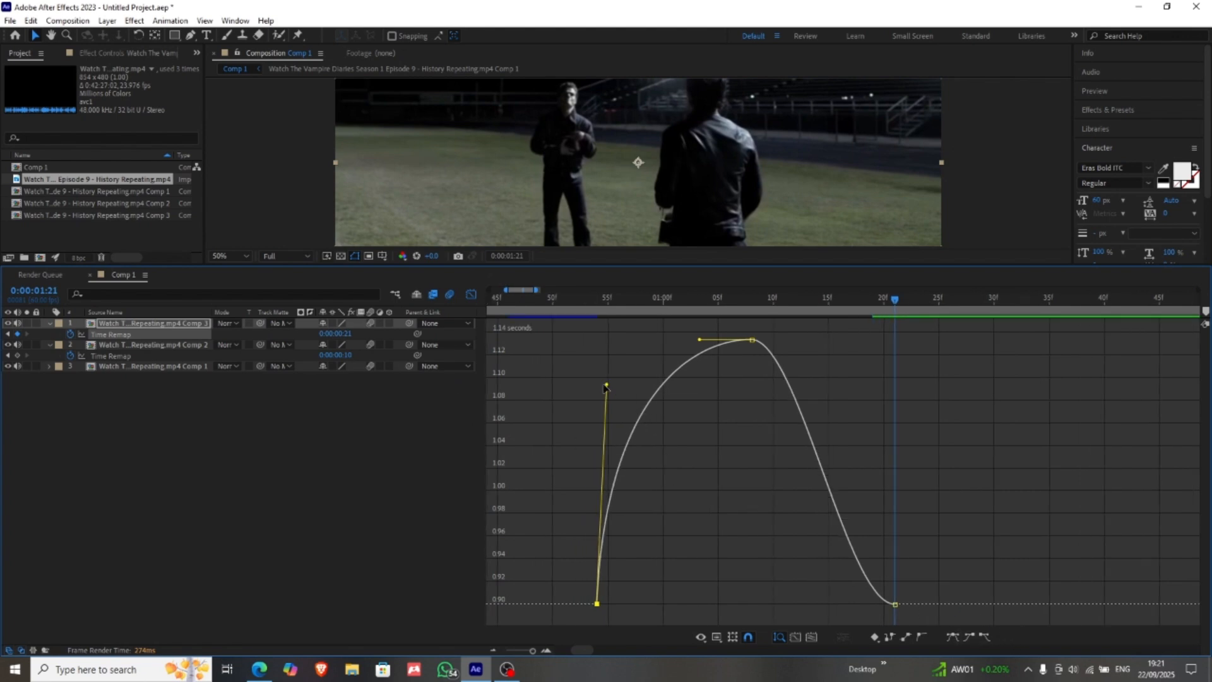
left_click_drag(607, 384, 603, 379)
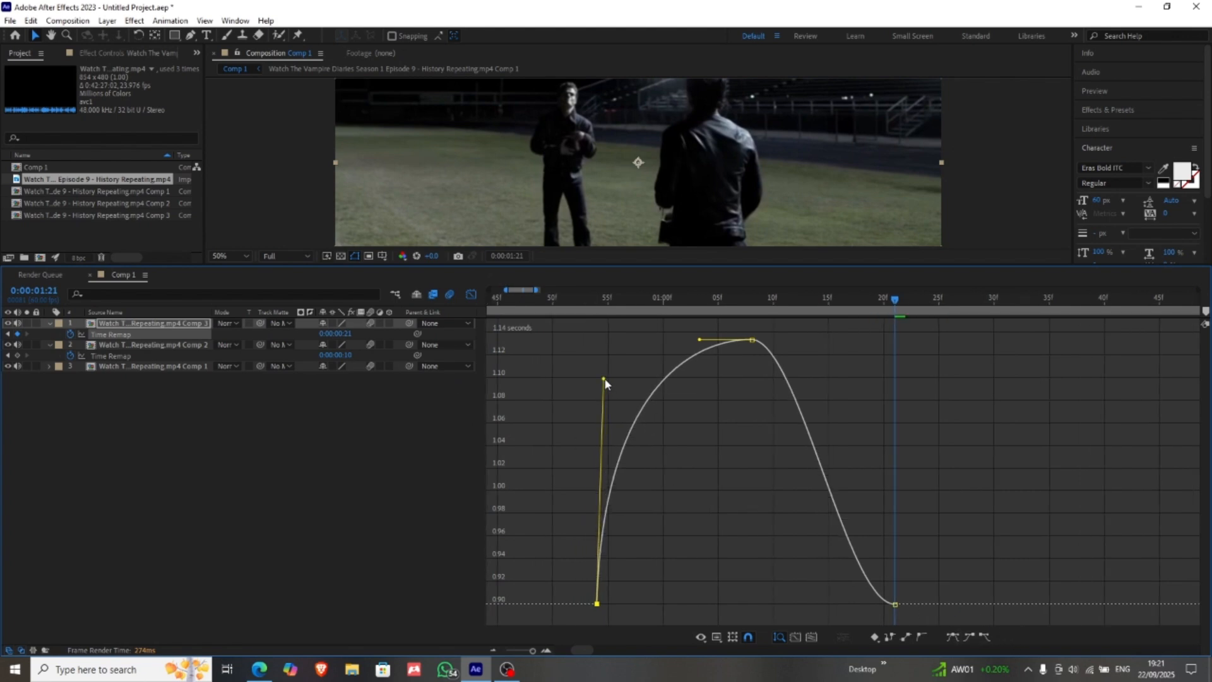
Step: Pull the last Time Remap keyframe's incoming handle on layer 1 almost straight up
left_click(895, 604)
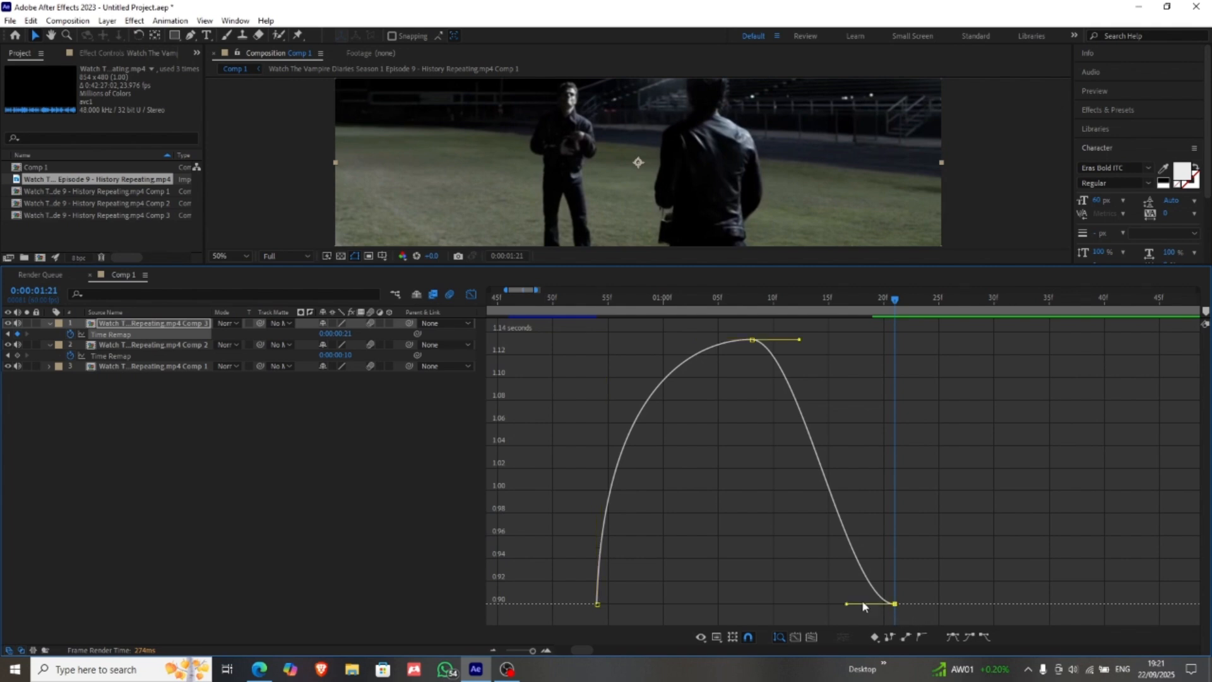
left_click_drag(852, 542, 842, 602)
key("ctrl+a")
left_click_drag(846, 603, 958, 417)
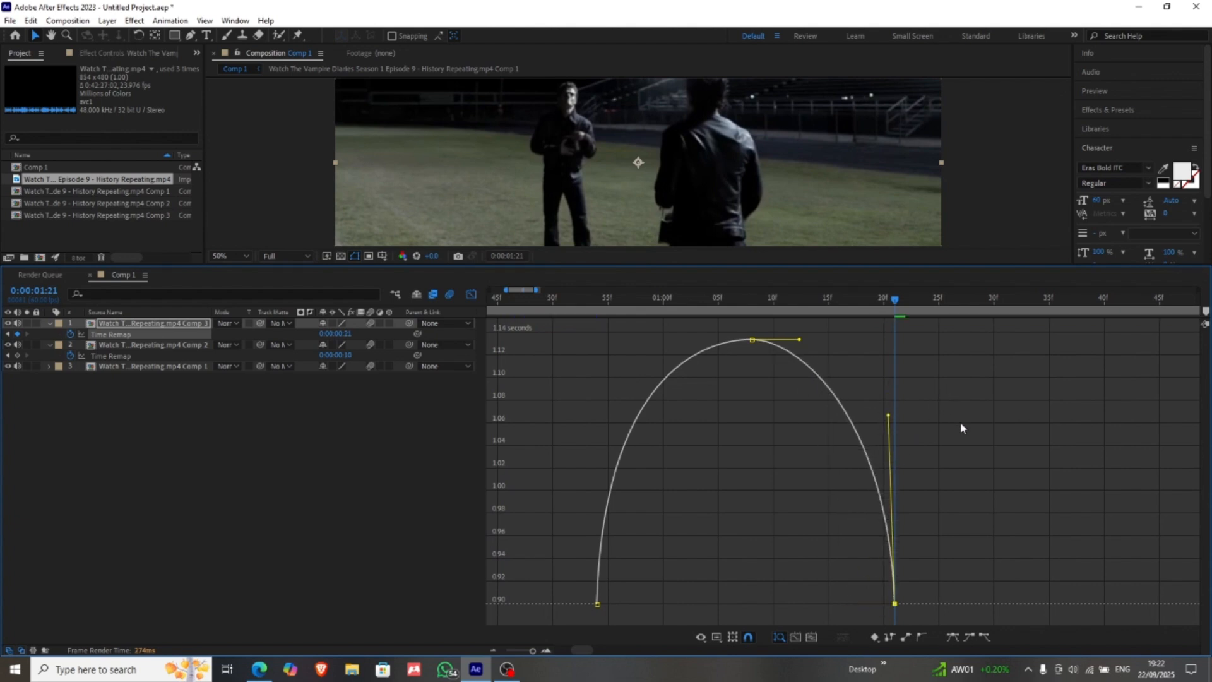
Step: Raise the last keyframe's handle to match the first one for a symmetrical arch, and return to the layer bars
left_click(824, 597)
left_click_drag(993, 541, 577, 618)
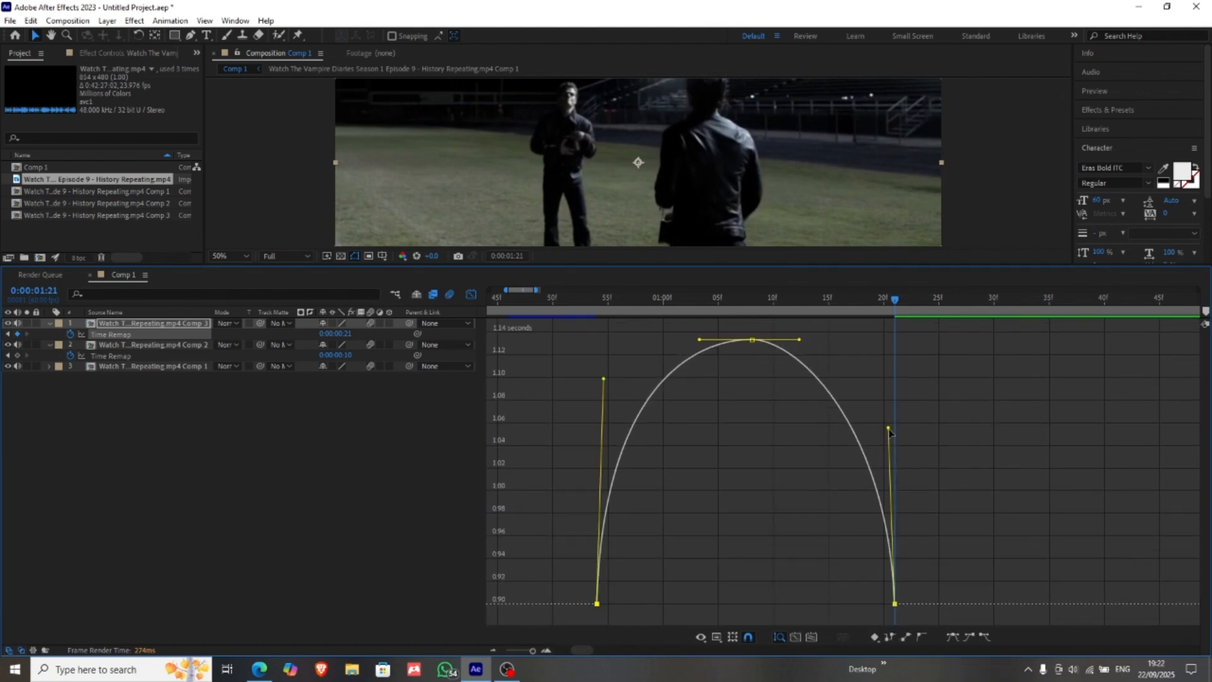
left_click_drag(889, 429, 897, 377)
left_click(561, 336)
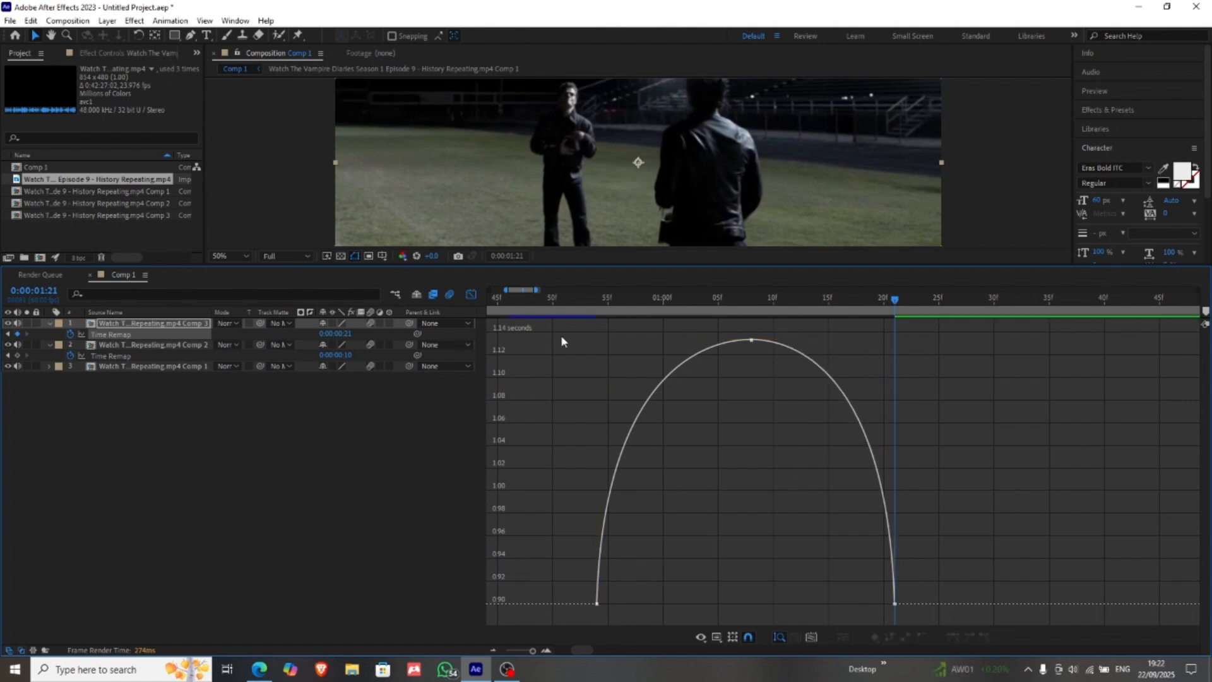
left_click(470, 294)
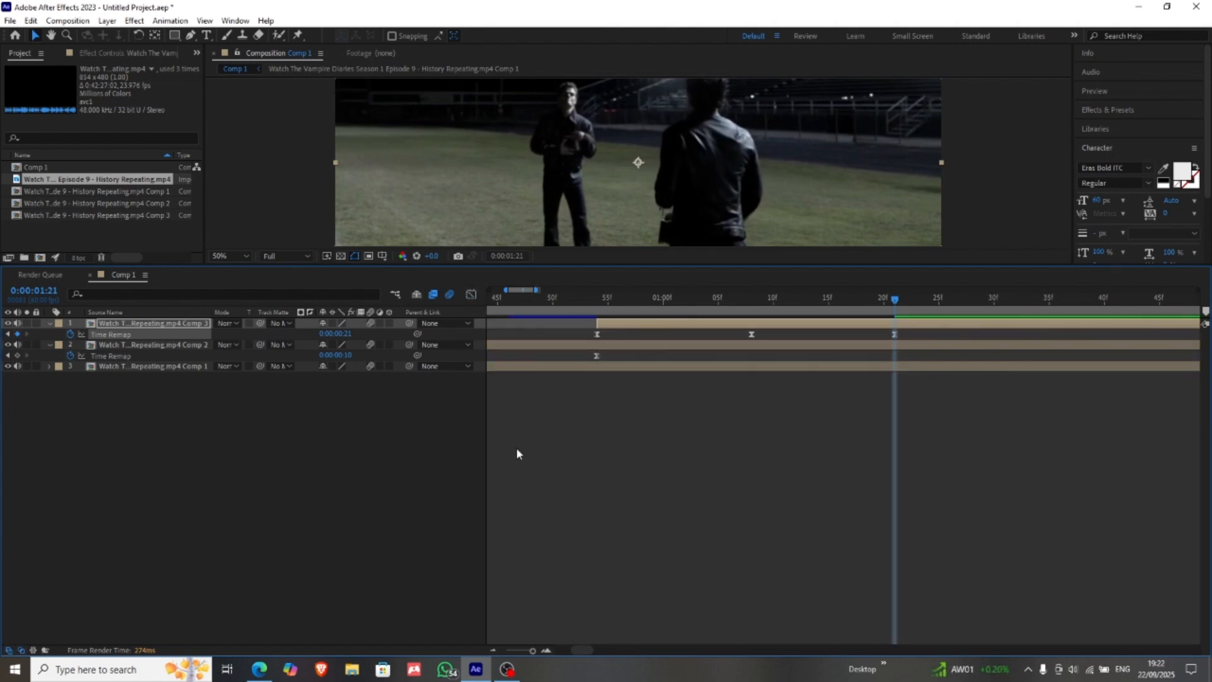
Step: Collapse the Time Remap properties of layers 1 and 2
left_click_drag(166, 441, 245, 271)
left_click(133, 345)
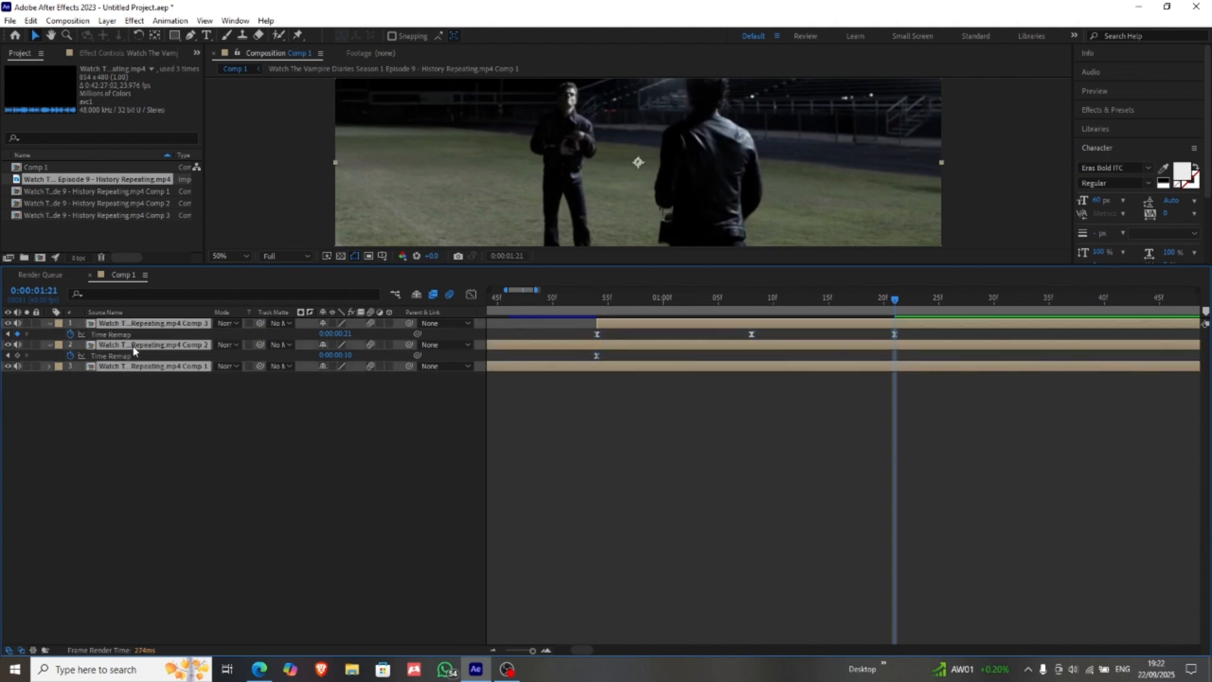
left_click(161, 414)
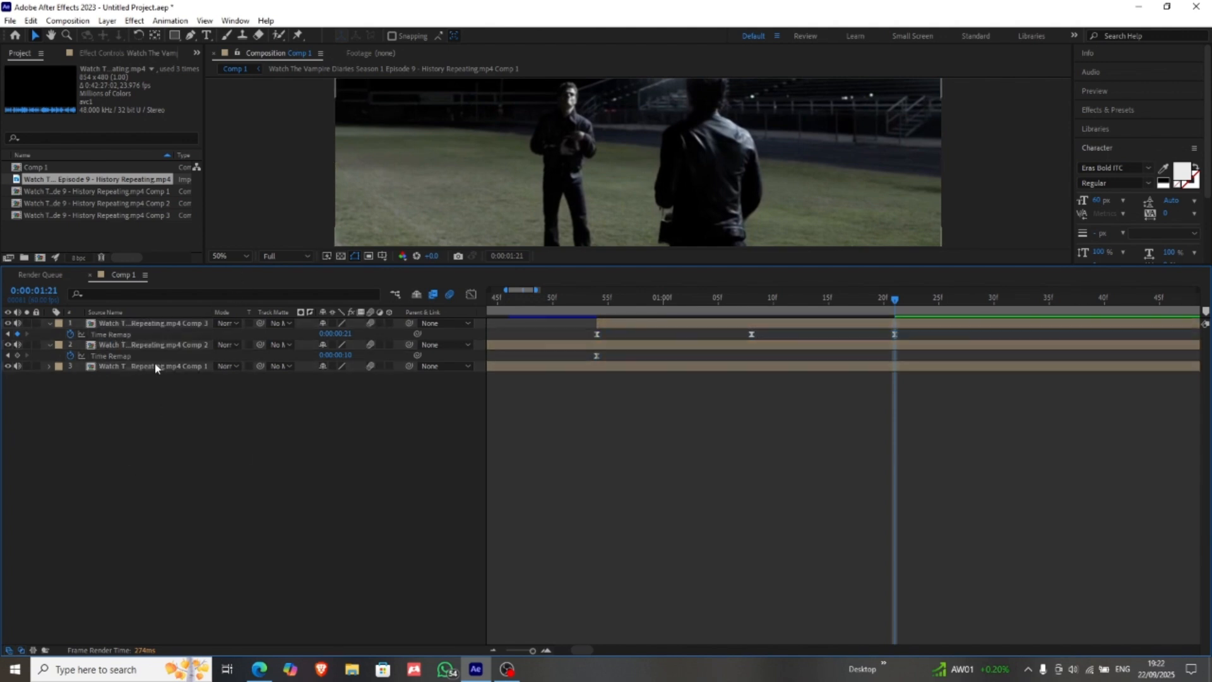
left_click(181, 343)
left_click(193, 323, "ctrl")
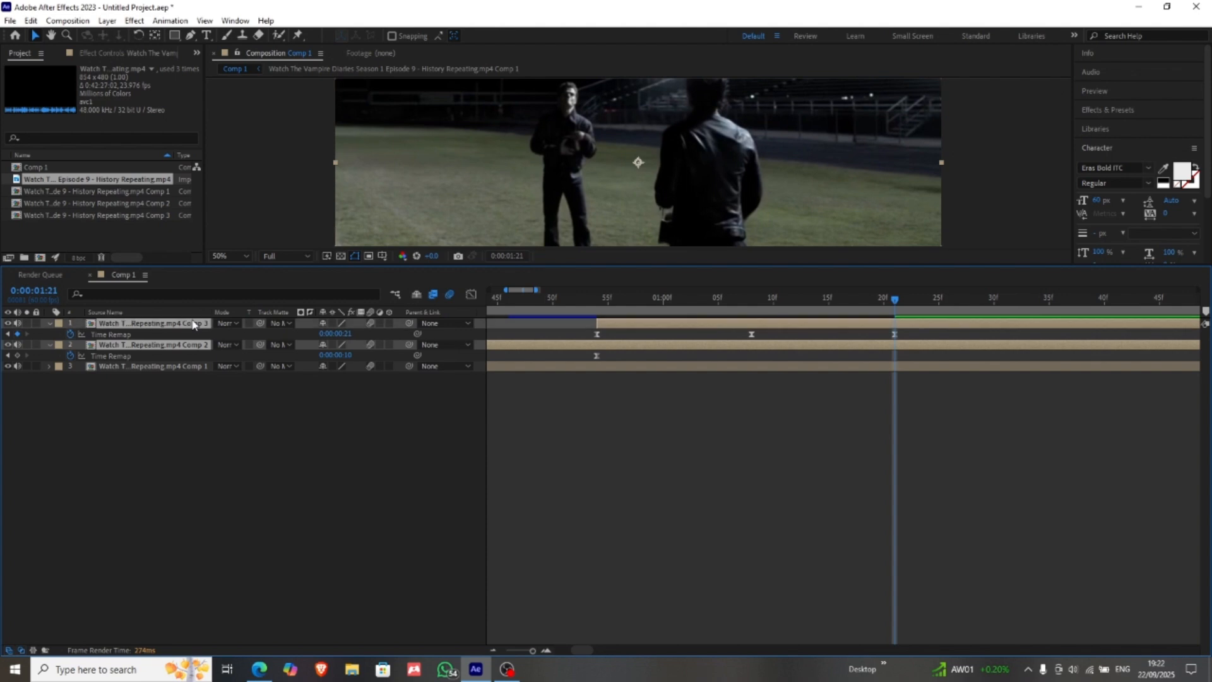
key("u")
left_click(195, 371)
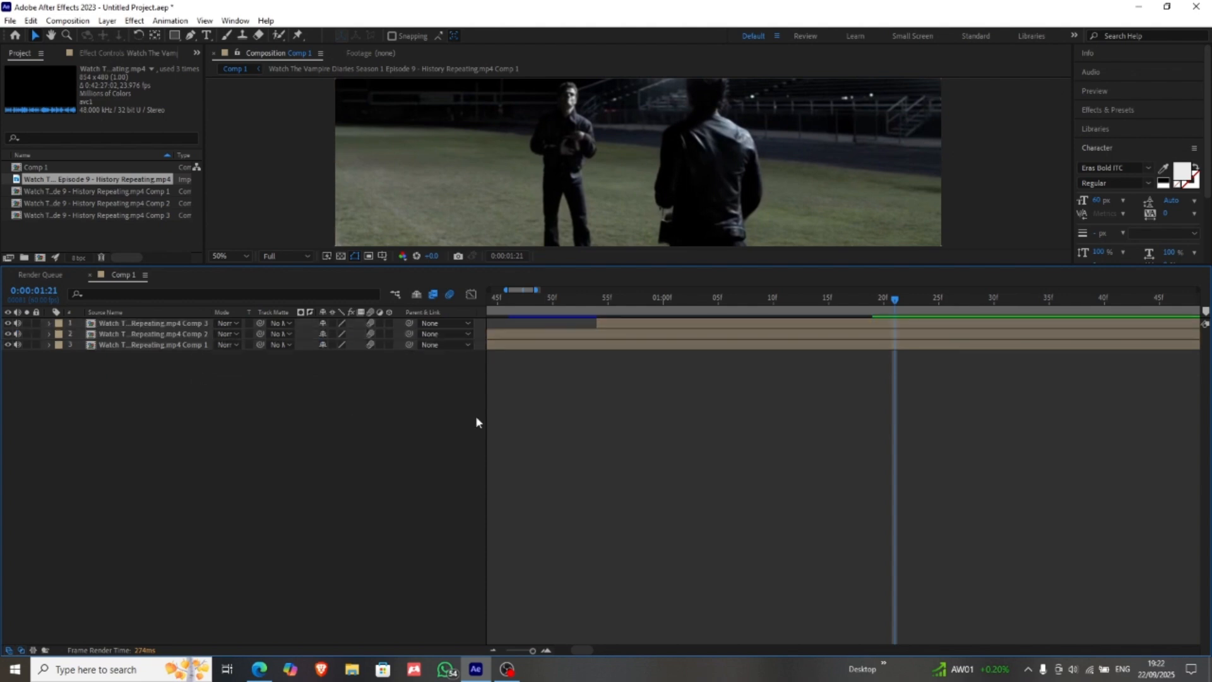
Step: Limit the work area to run from the composition's start to about the current time, 0:00:01:21
left_click_drag(518, 653, 555, 252)
left_click_drag(532, 650, 508, 658)
key("semicolon")
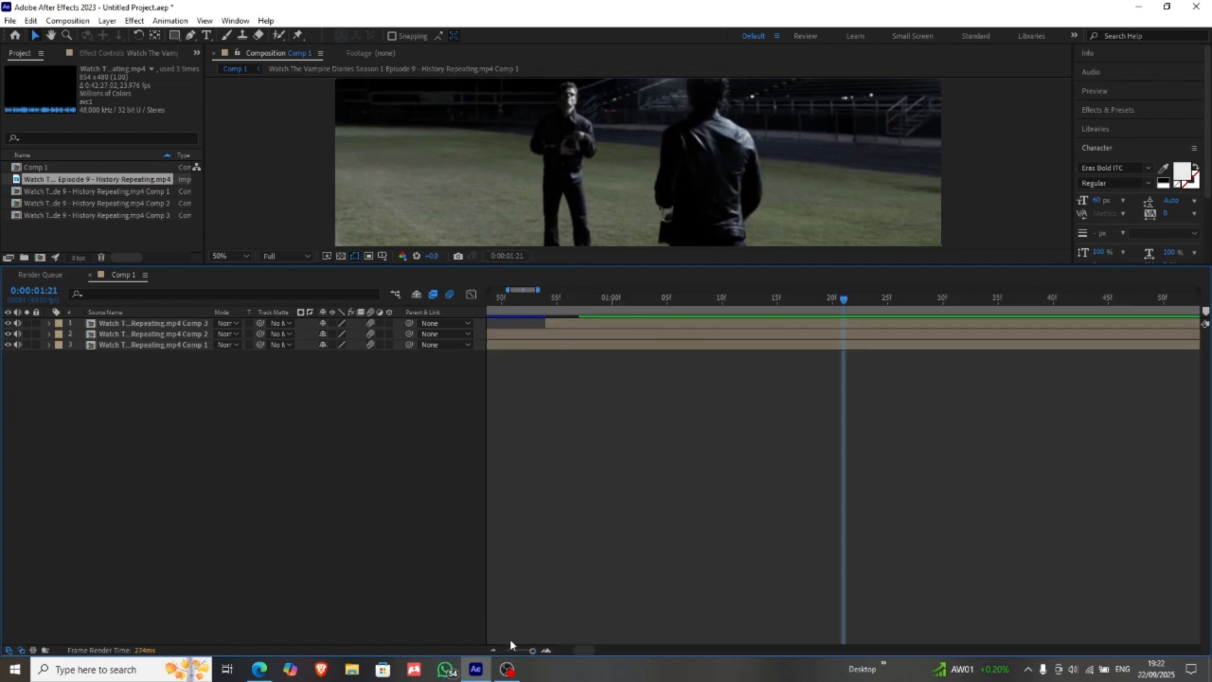
left_click(514, 653)
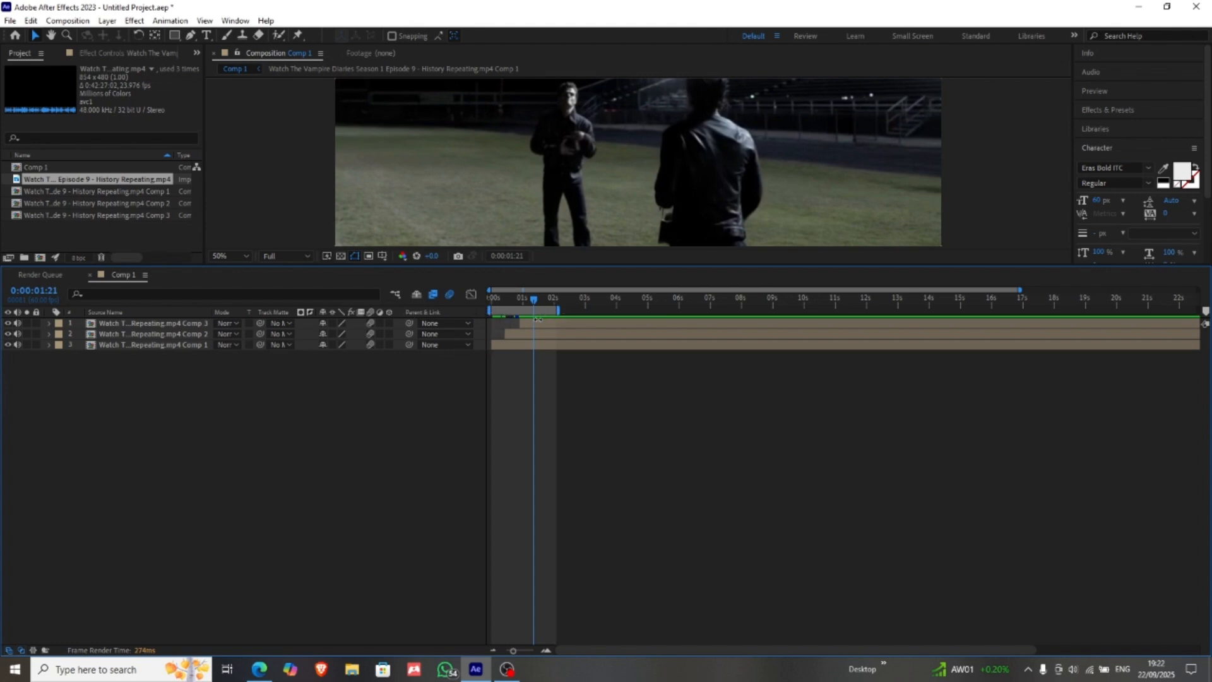
left_click_drag(558, 310, 537, 344)
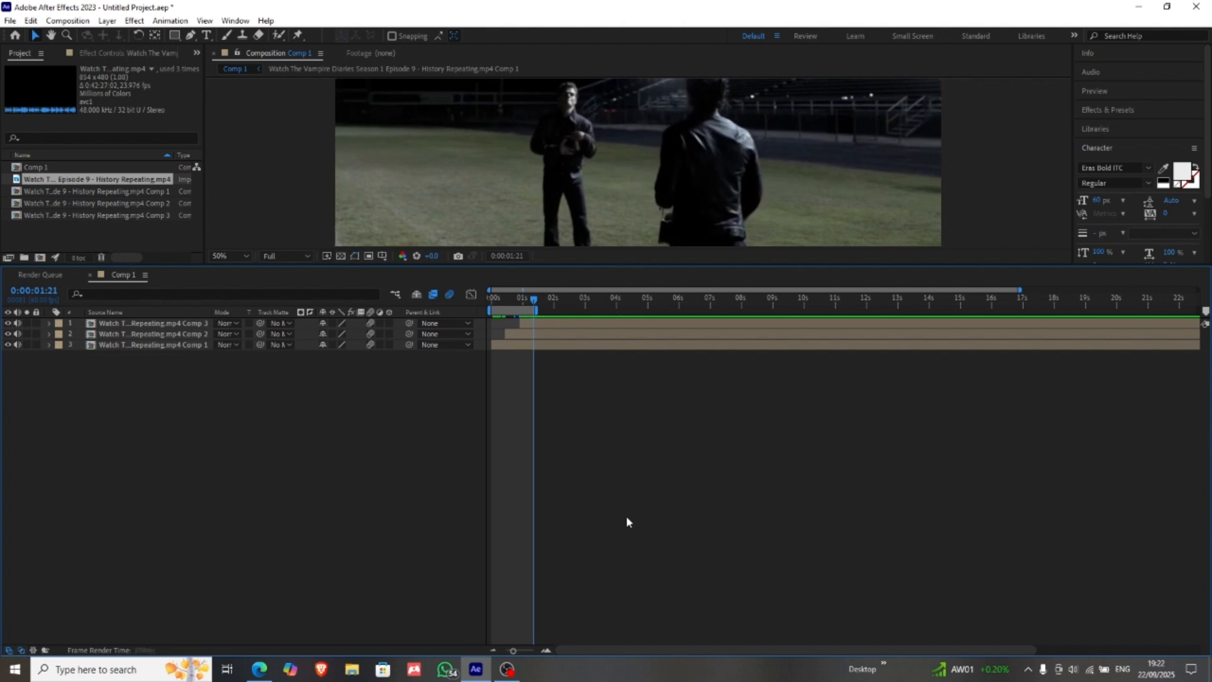
Step: Enlarge the Composition viewer, set its preview resolution to Third and play the edit
key("space")
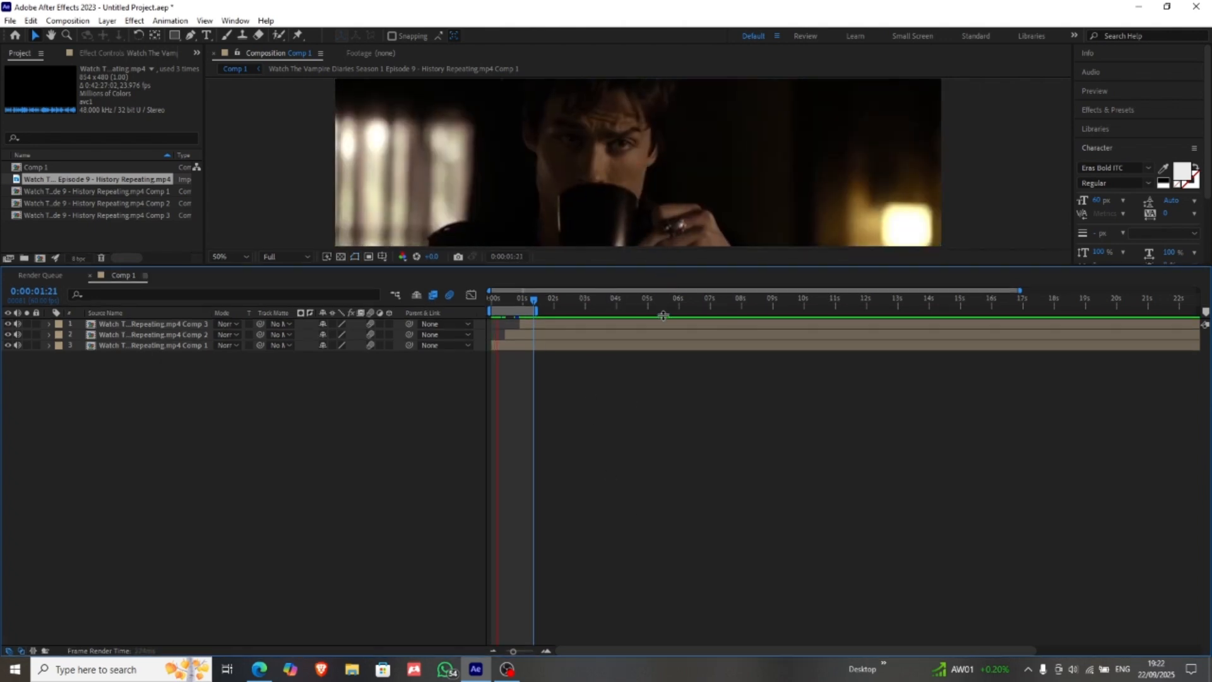
left_click_drag(663, 348, 644, 411)
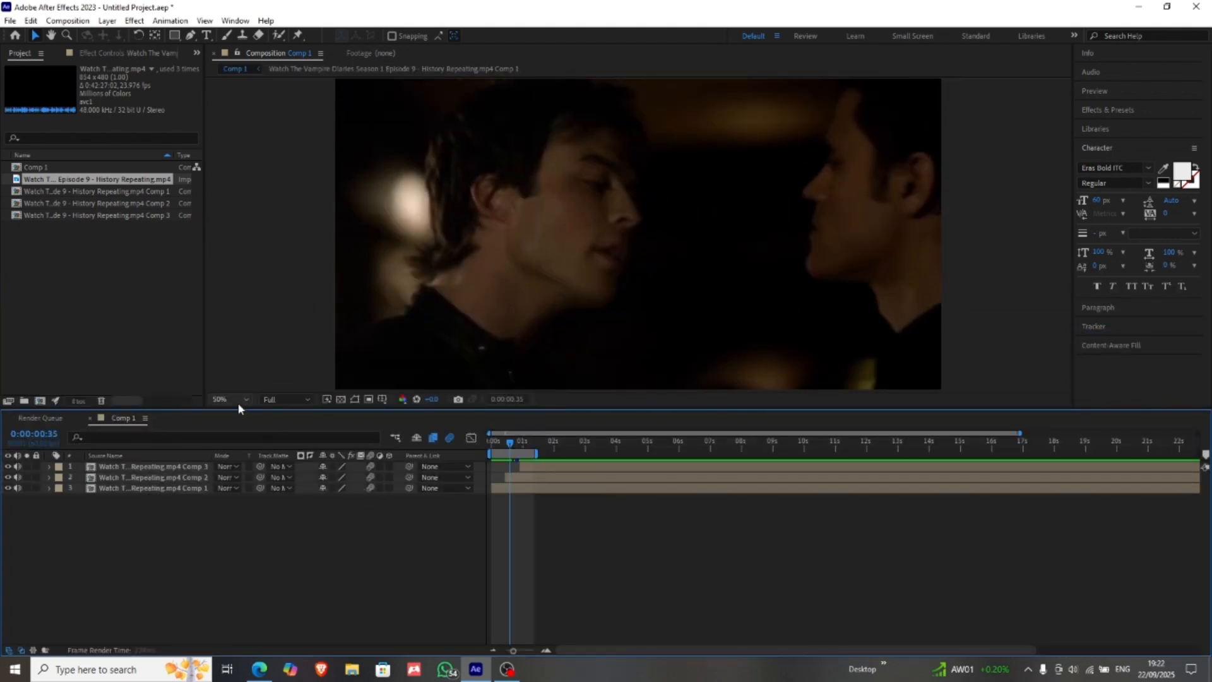
left_click(274, 400)
left_click(281, 461)
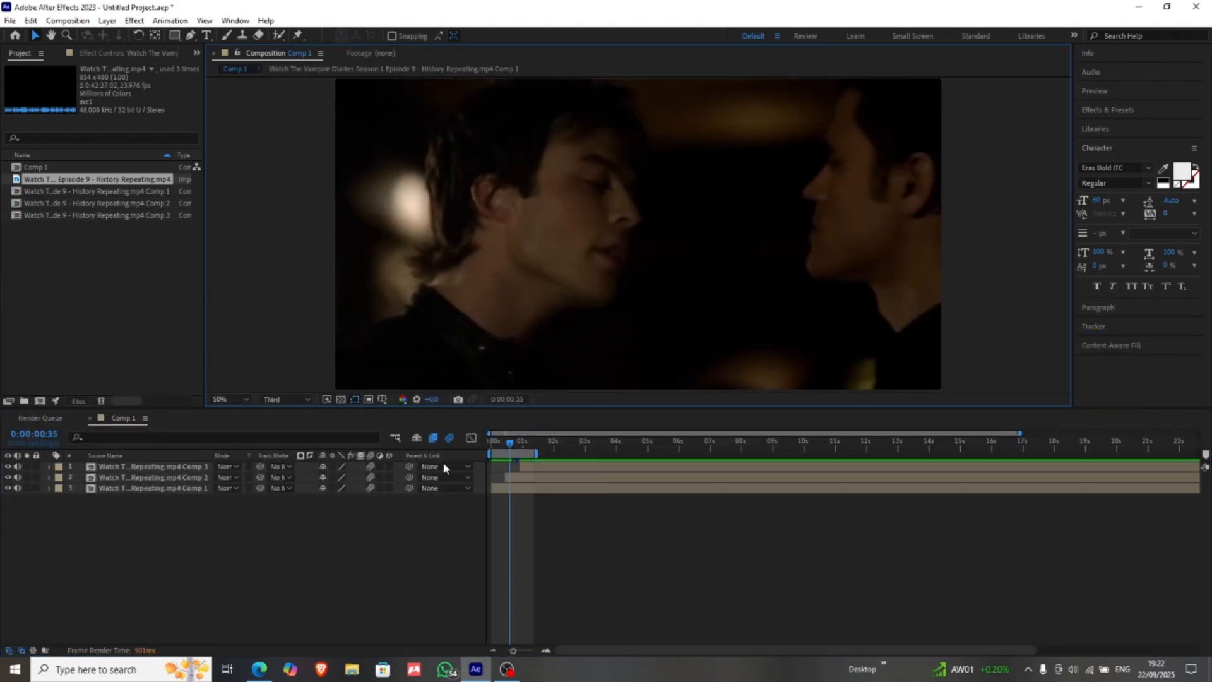
key("space")
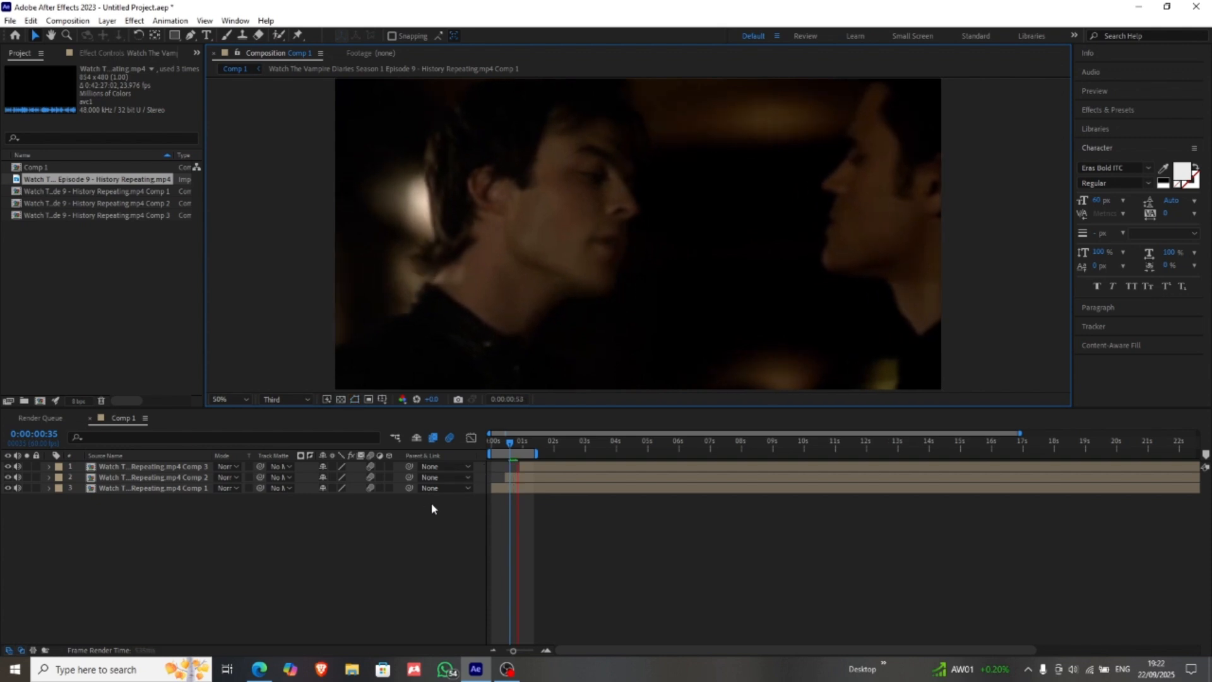
Step: Set the preview resolution to Quarter and play the edit from 0:00:00:00
left_click(304, 397)
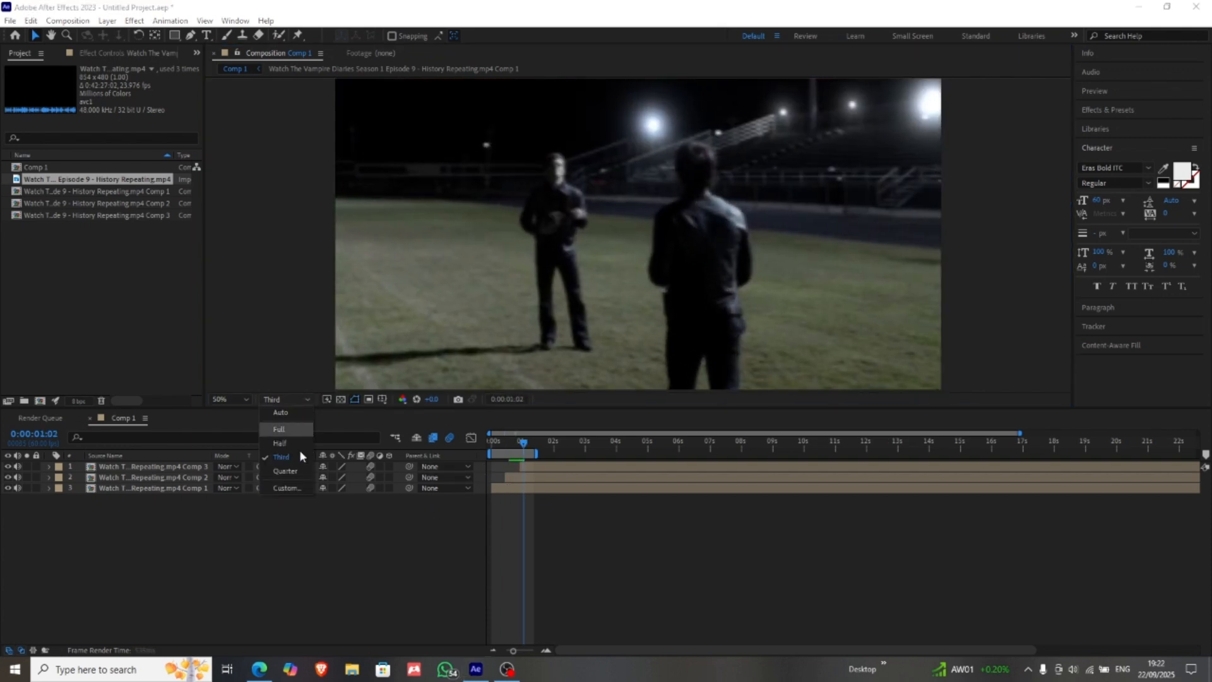
left_click(285, 473)
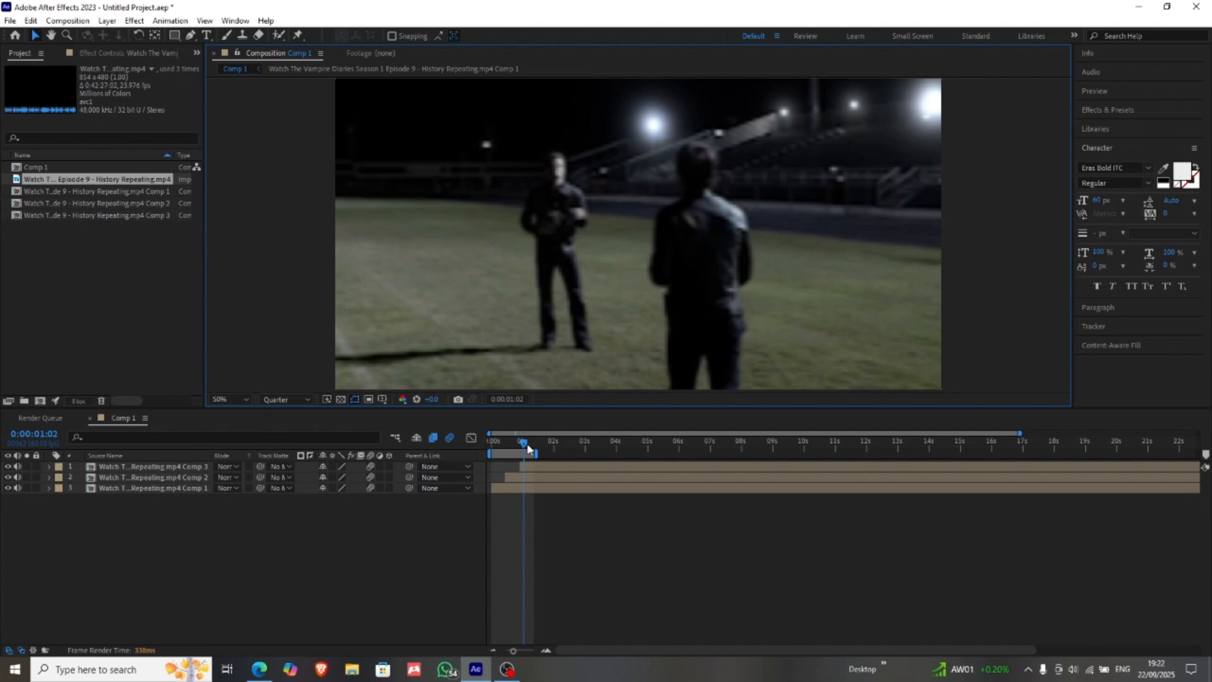
left_click_drag(523, 448, 473, 442)
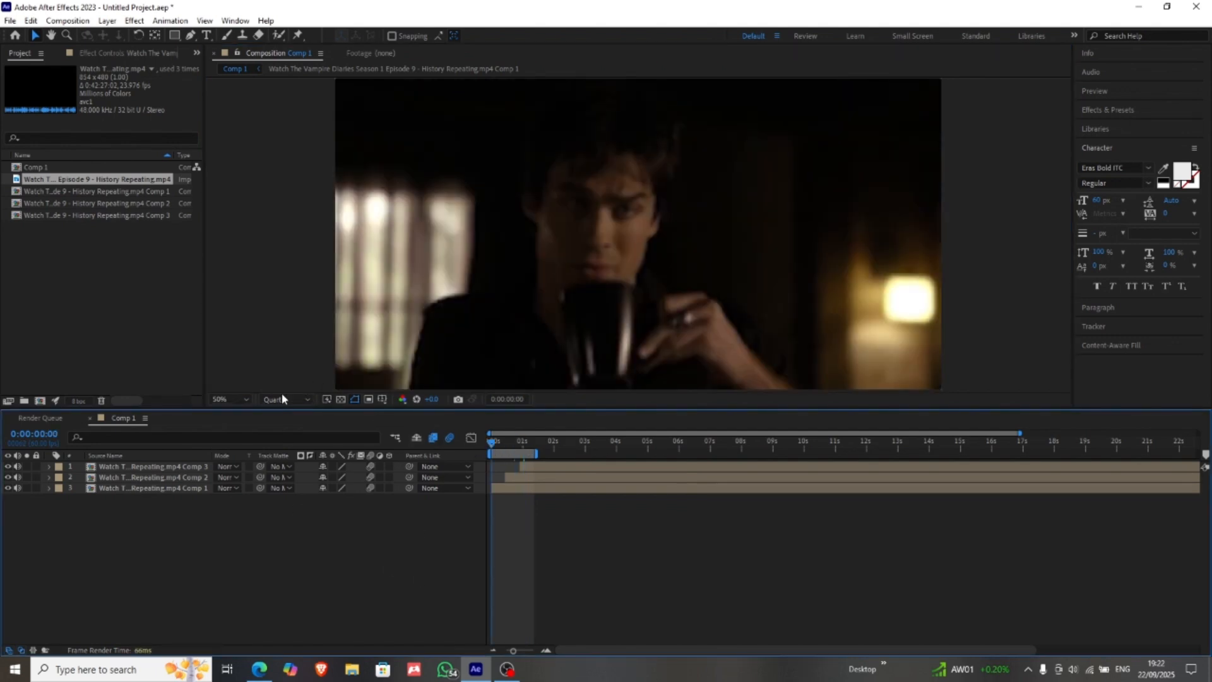
key("space")
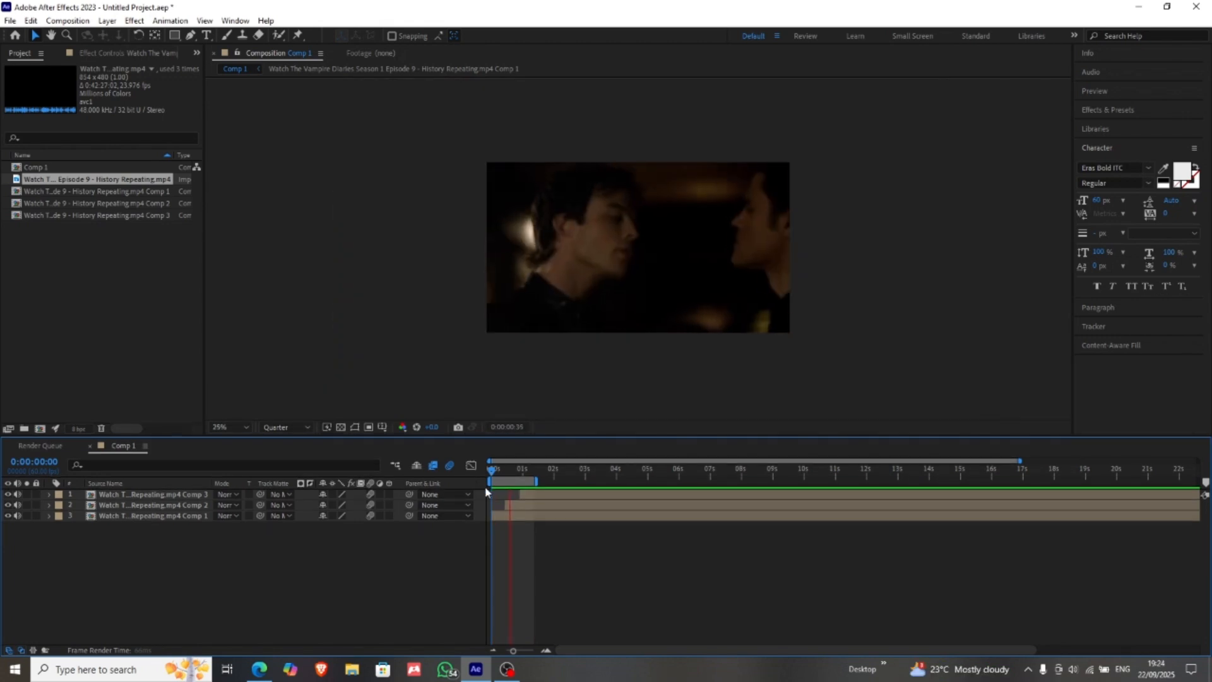
key("space")
Step: Search the effects for "s_blur" and apply S_BlurMoCurves to layer 3, the Comp 1 pre-composition
left_click_drag(495, 472, 479, 482)
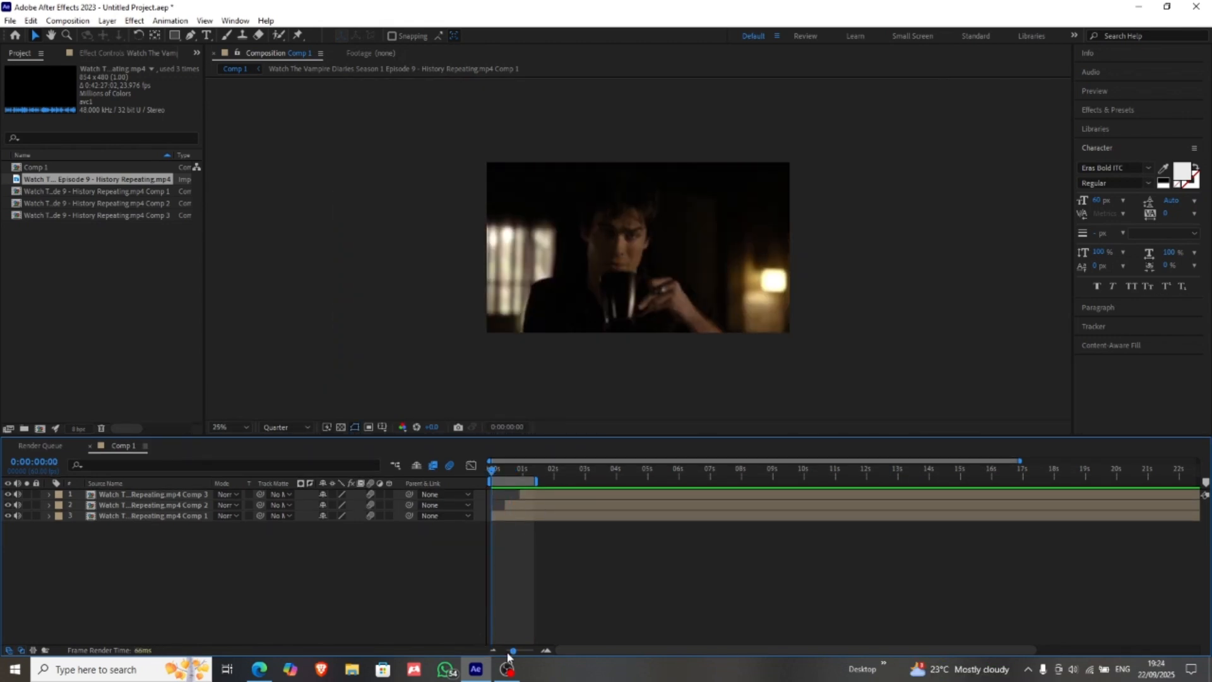
left_click_drag(512, 651, 528, 651)
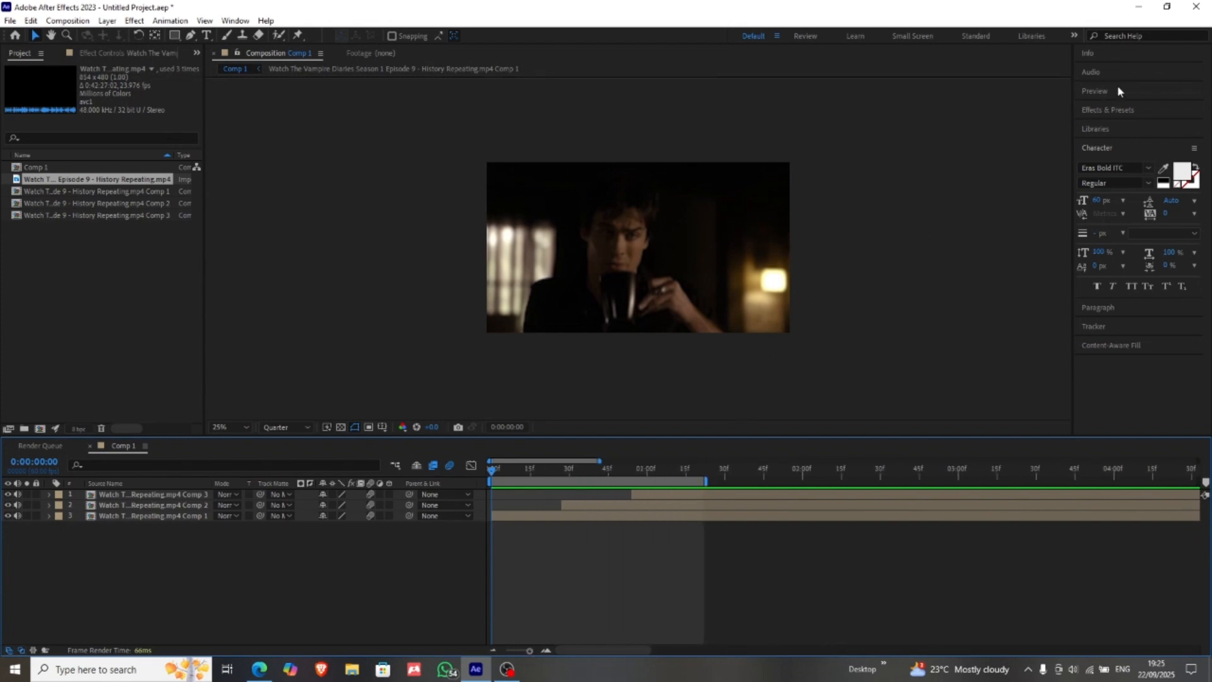
left_click(1115, 112)
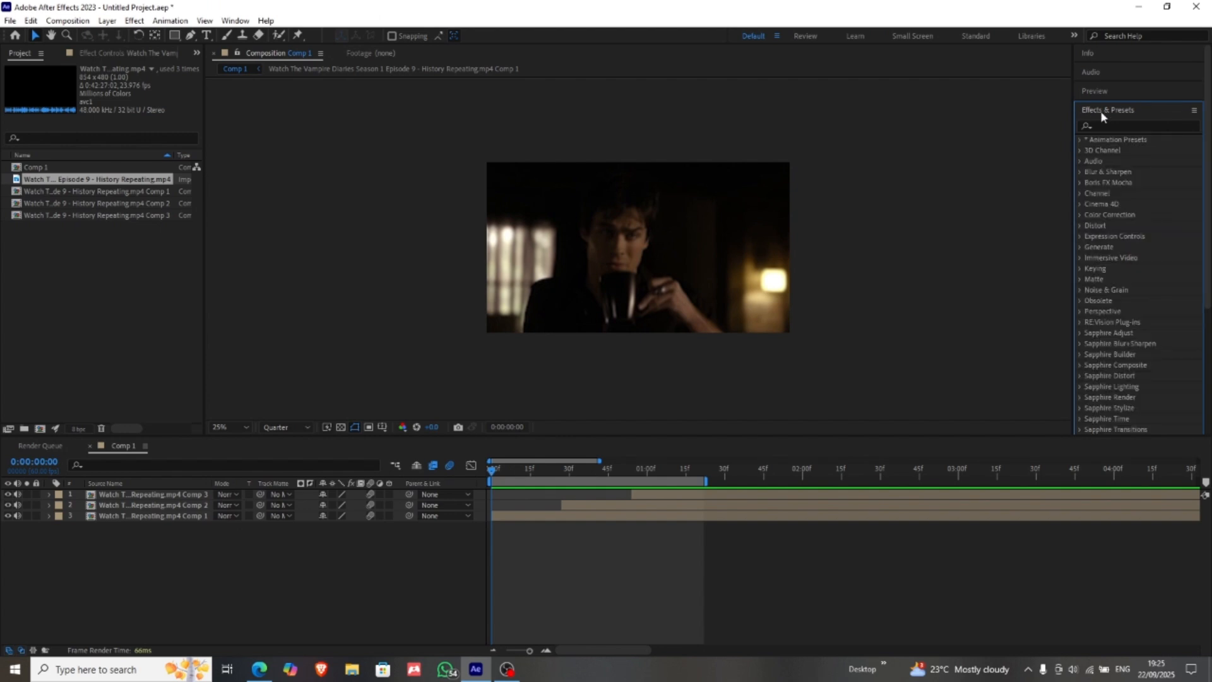
left_click(1109, 125)
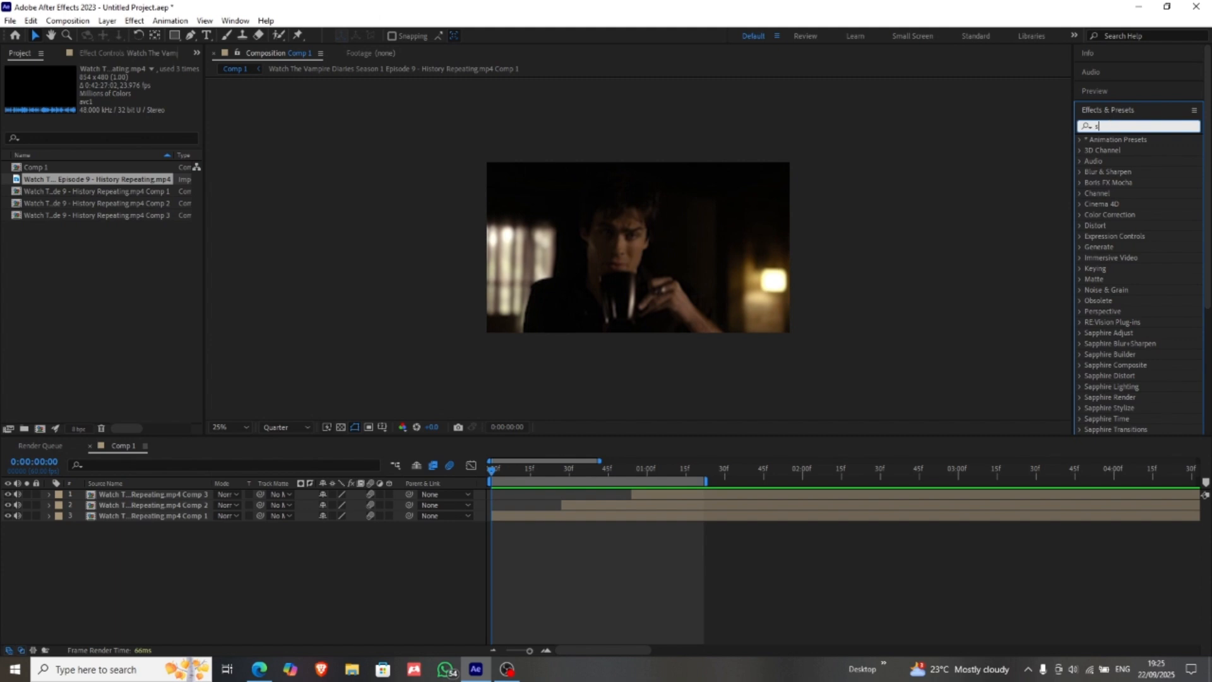
type("s_b")
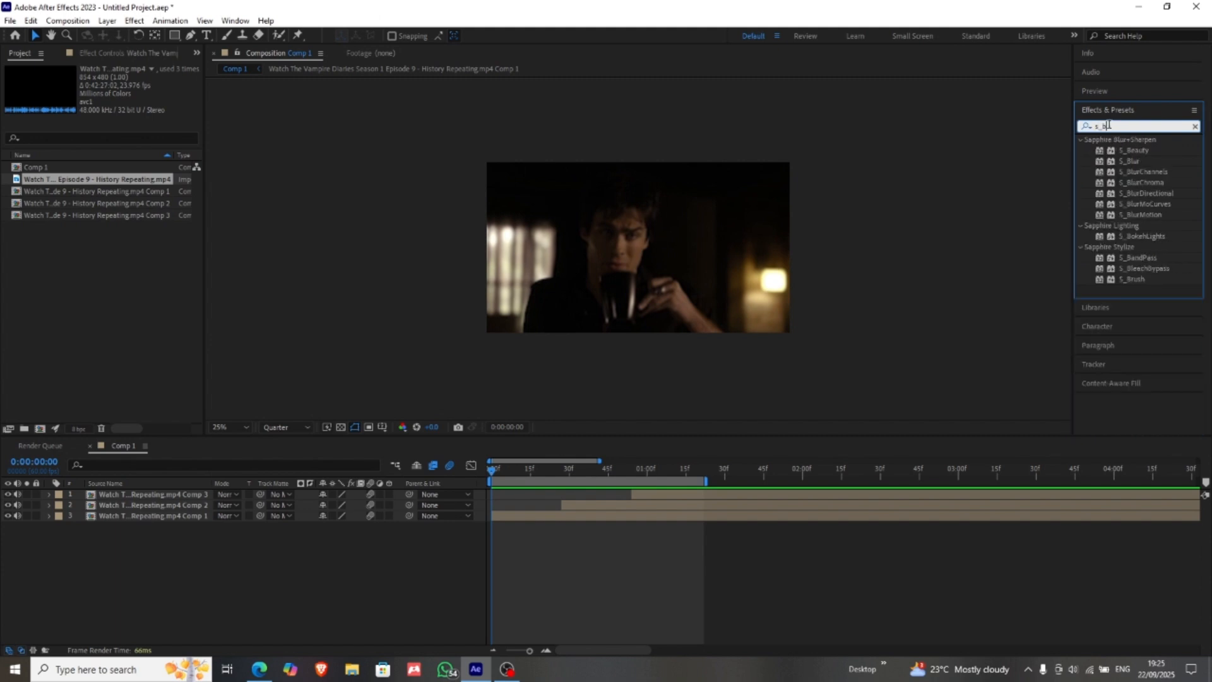
type("lur")
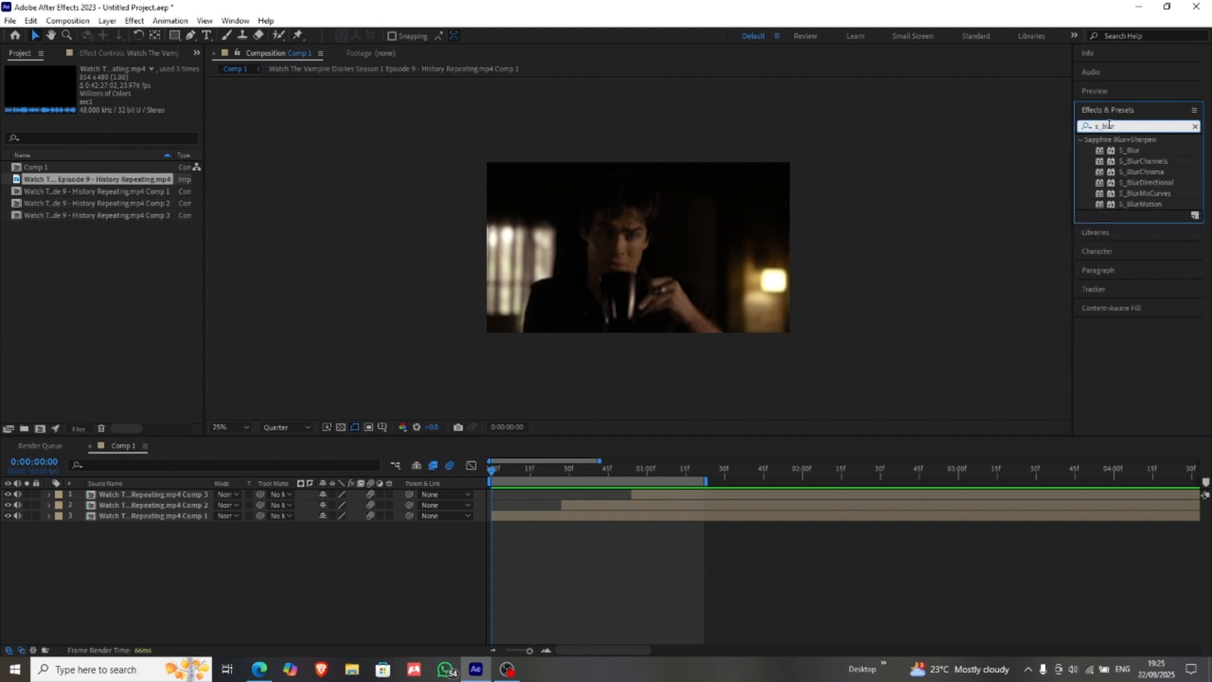
left_click_drag(1143, 193, 566, 516)
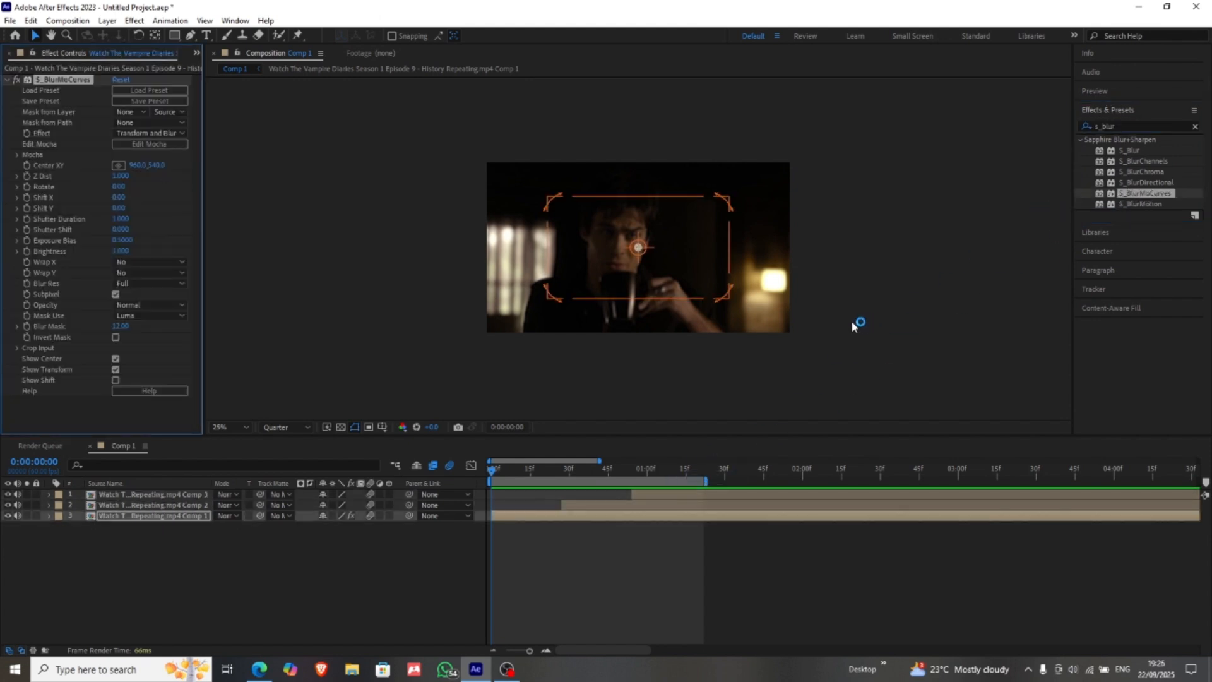
left_click(541, 519)
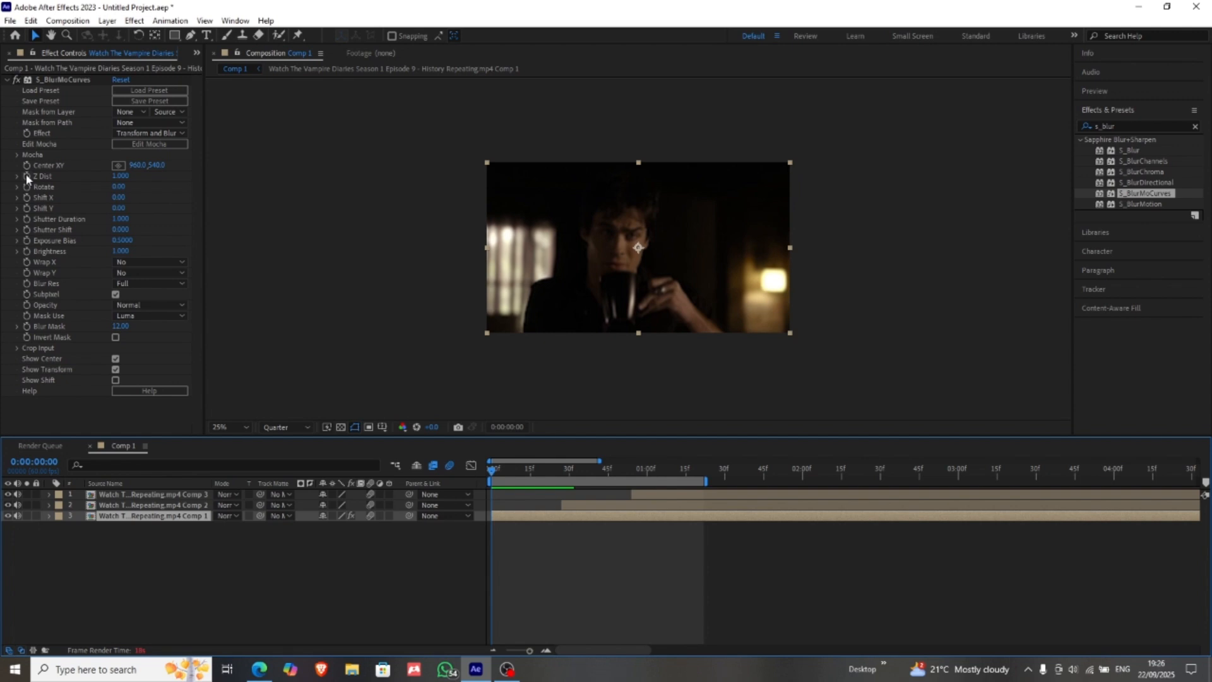
Step: Keyframe the Z Dist of layer 3's S_BlurMoCurves at 1.000 at both 0:00:00:00 and 0:00:00:27
left_click(25, 174)
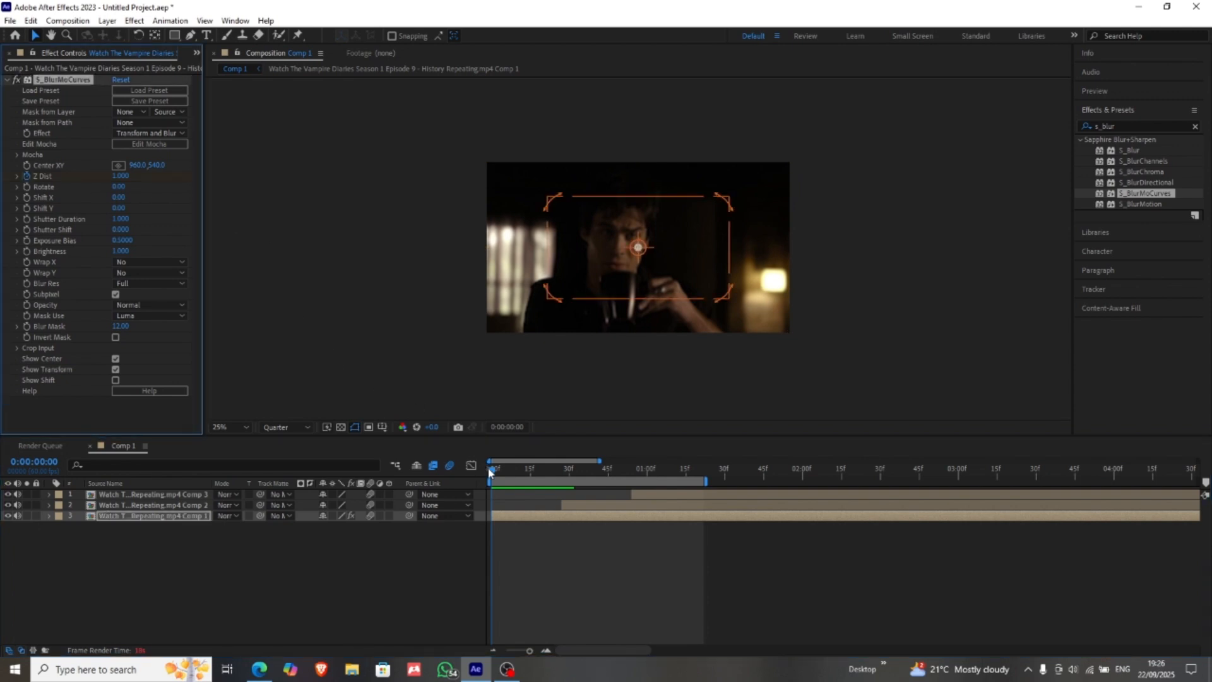
left_click_drag(492, 473, 561, 476)
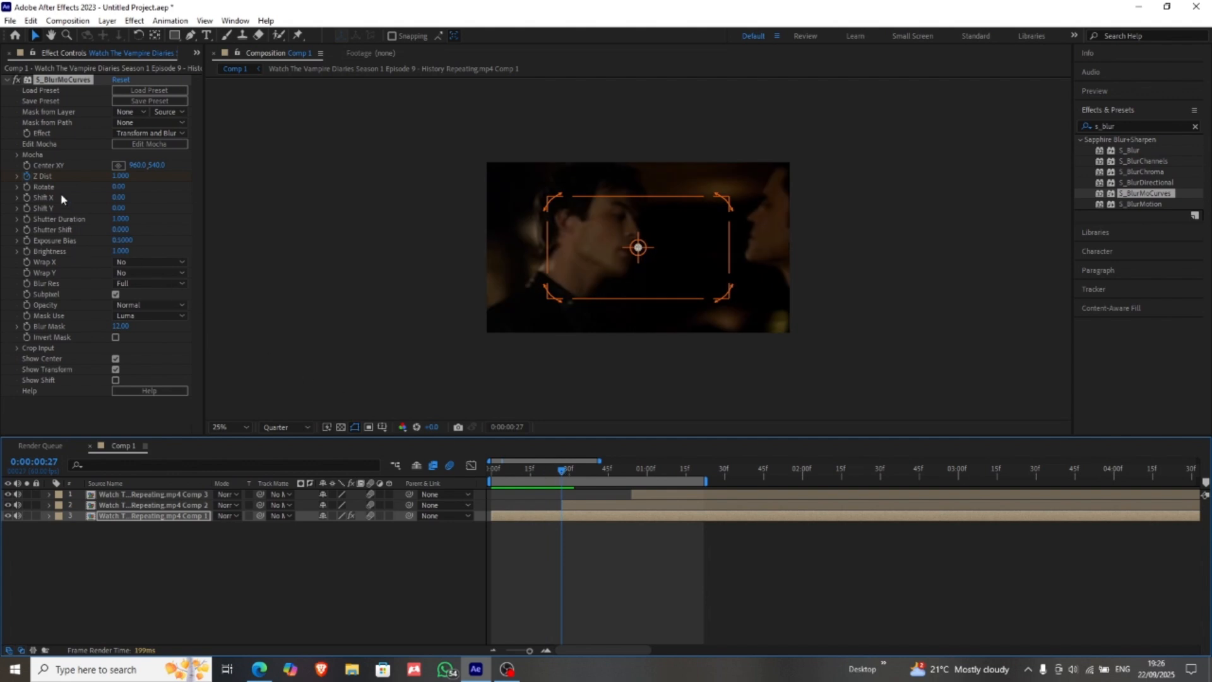
left_click(137, 516)
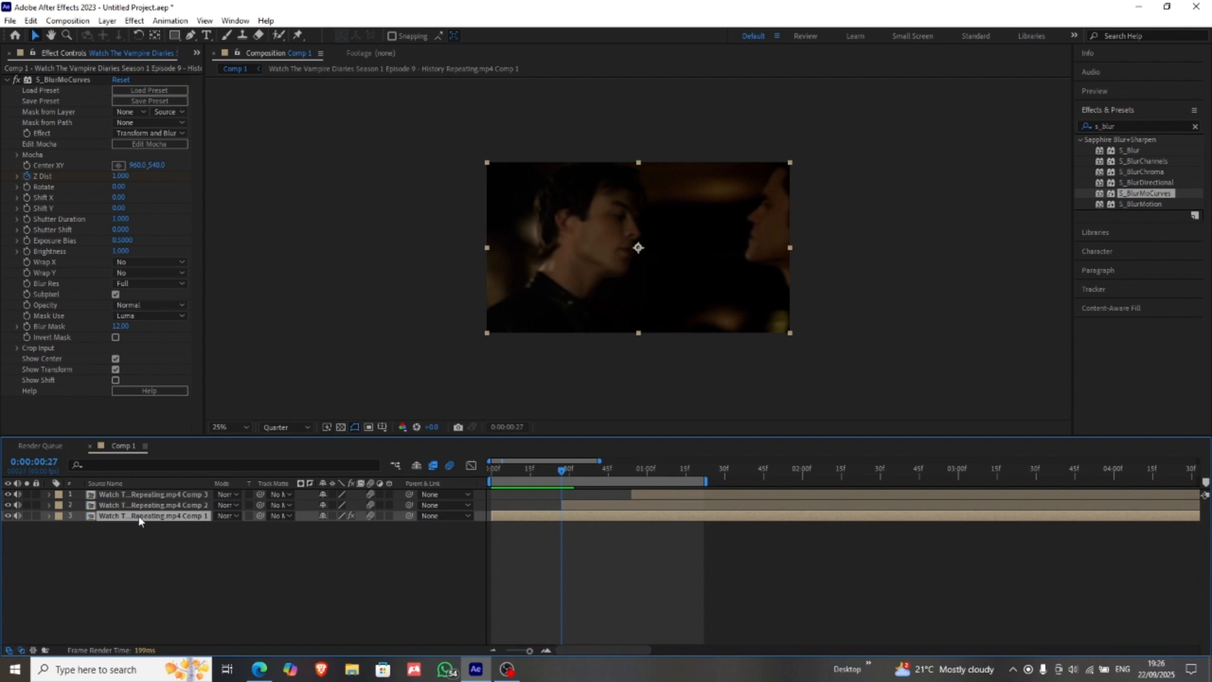
key("u")
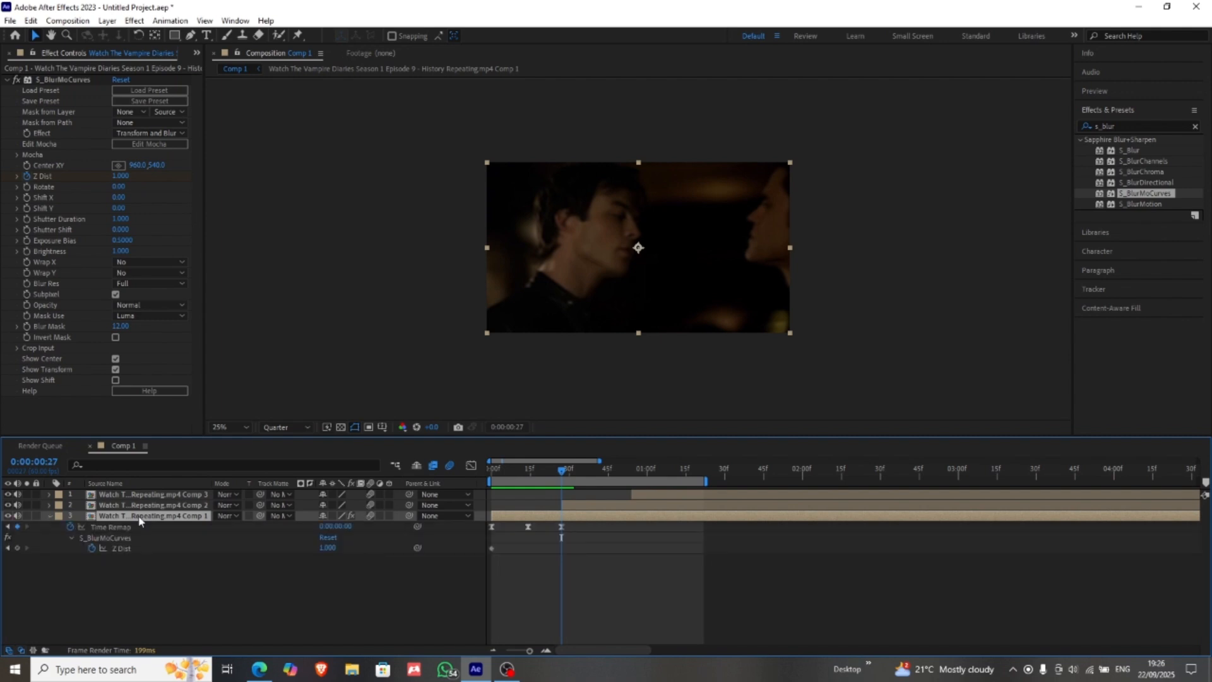
left_click(17, 548)
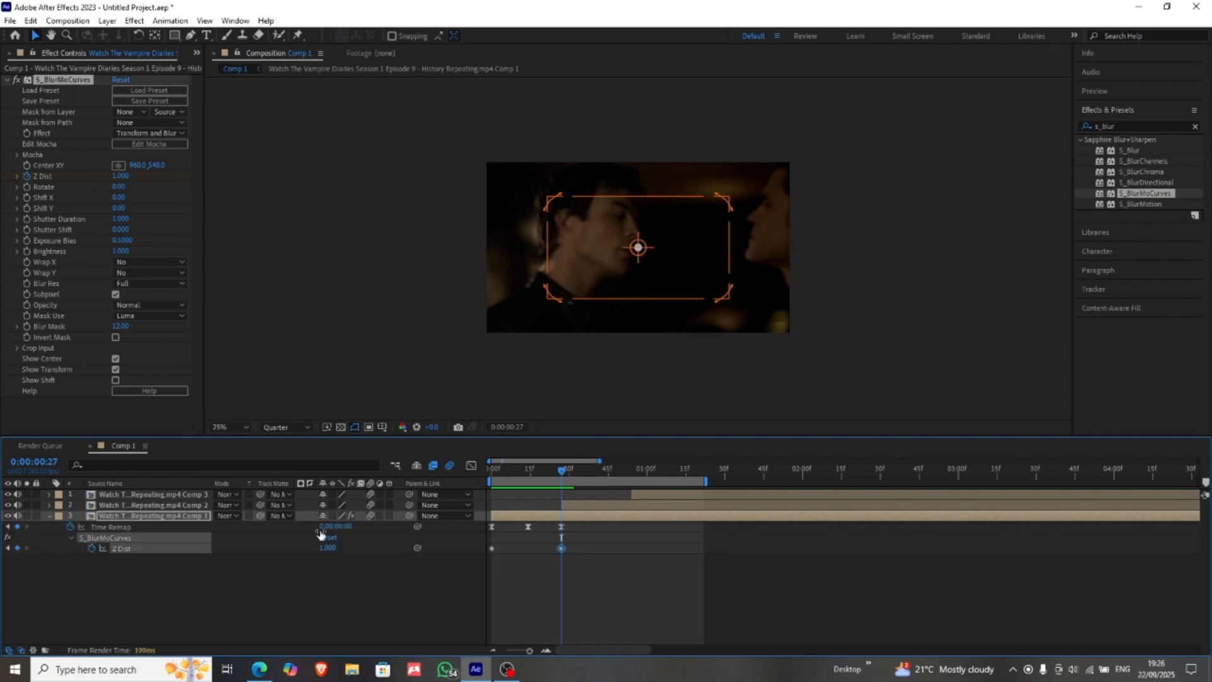
Step: Apply Easy Ease to both Z Dist keyframes on layer 3
left_click_drag(577, 555, 471, 539)
key("F9")
left_click(506, 568)
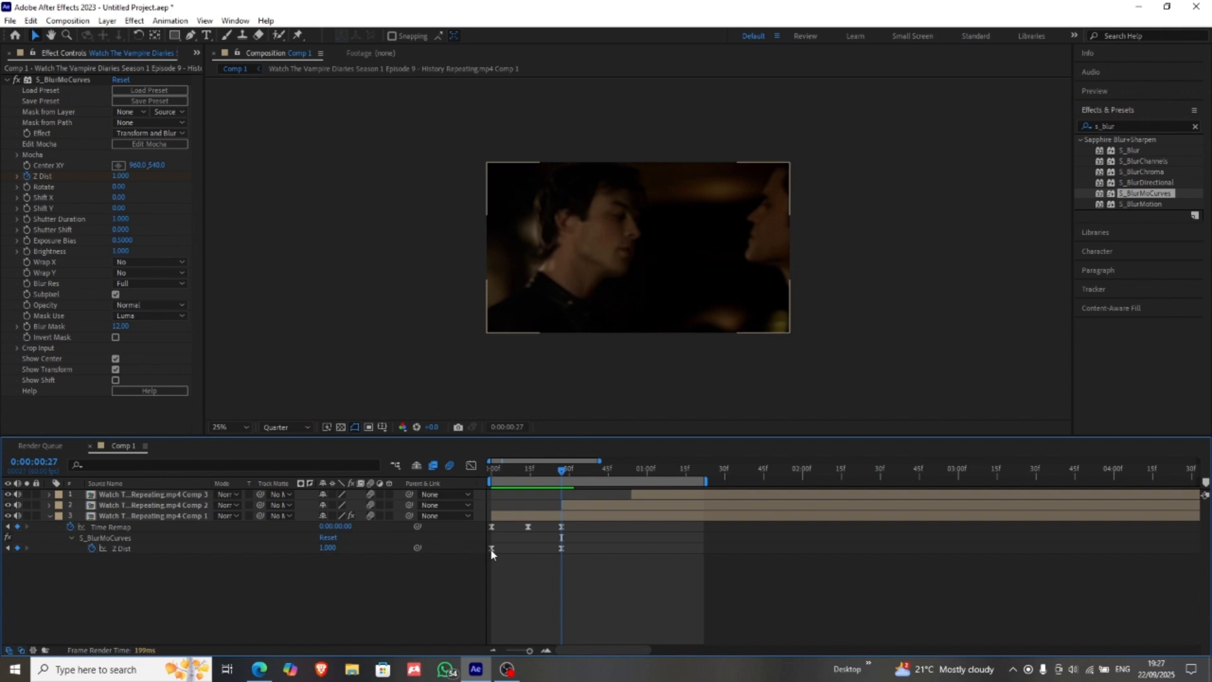
Step: Bend layer 3's Z Dist curve in the Graph Editor into an even U shape dipping to about 0.59 near 0:00:00:12, and scrub through it
left_click(492, 549)
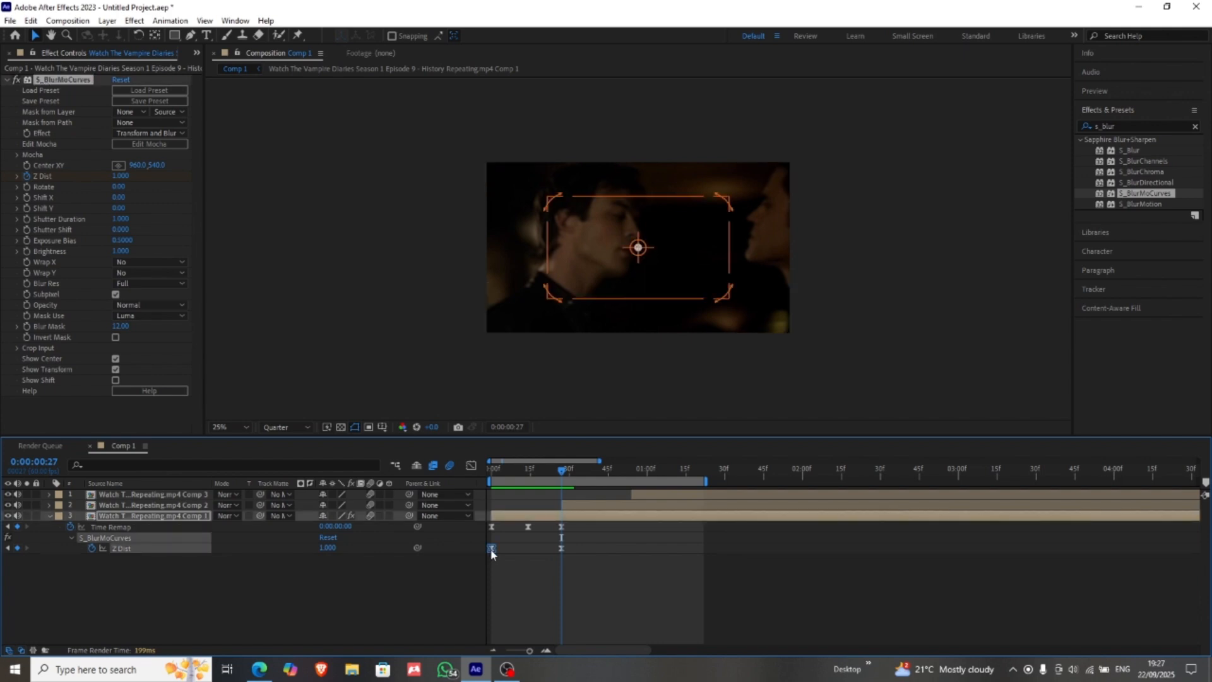
left_click(471, 465)
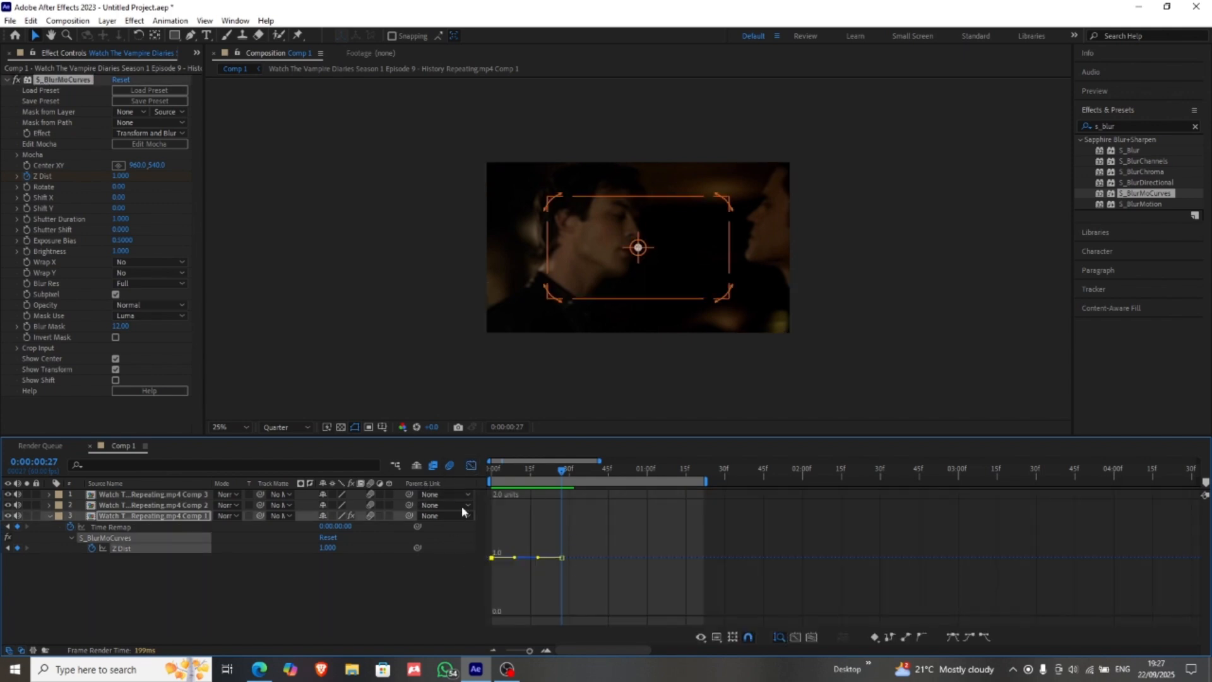
left_click(545, 650)
left_click(544, 650)
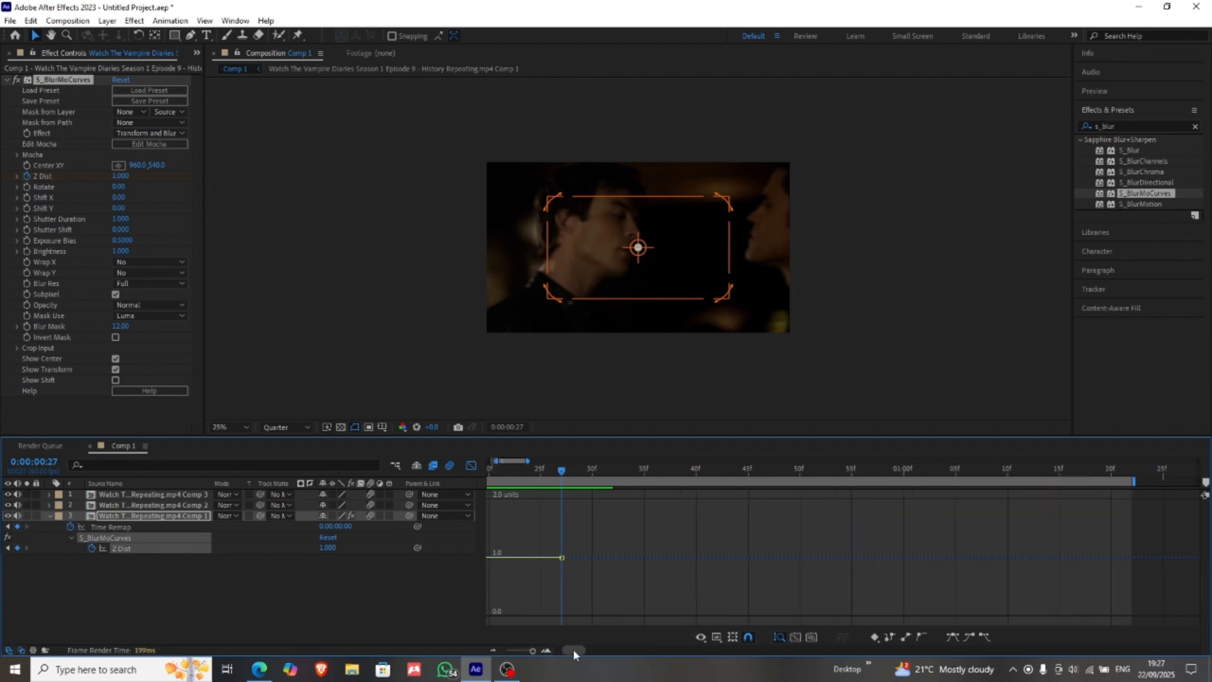
left_click_drag(573, 649, 551, 649)
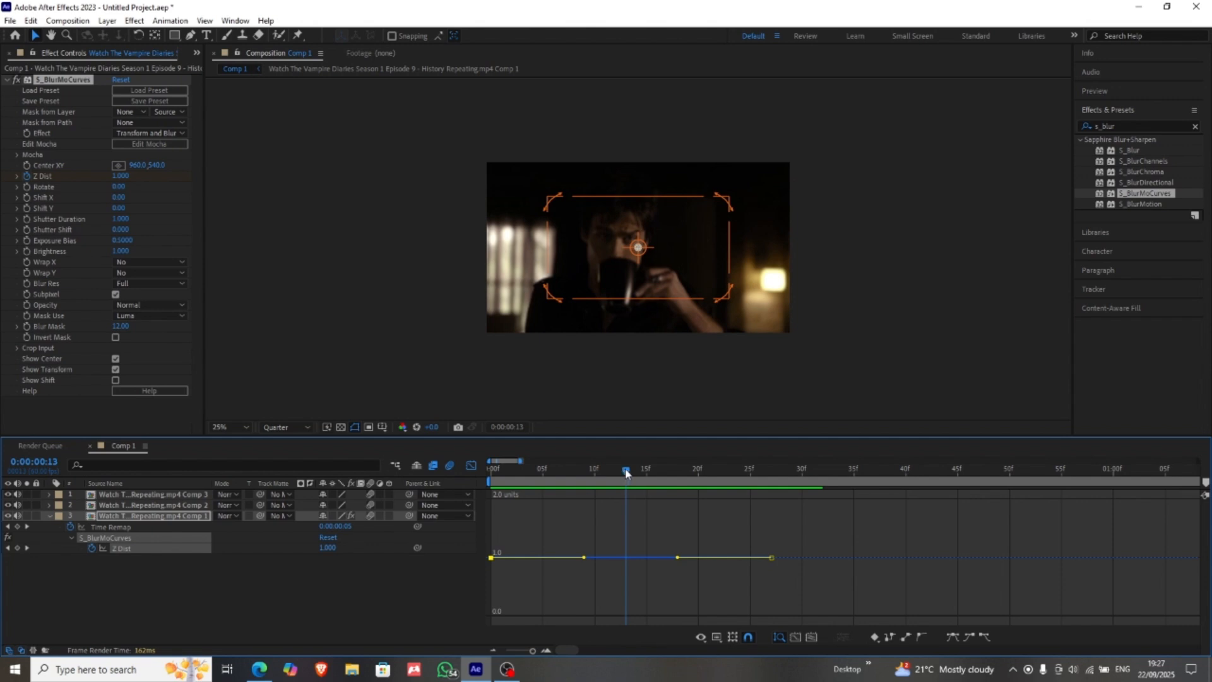
left_click_drag(624, 473, 618, 483)
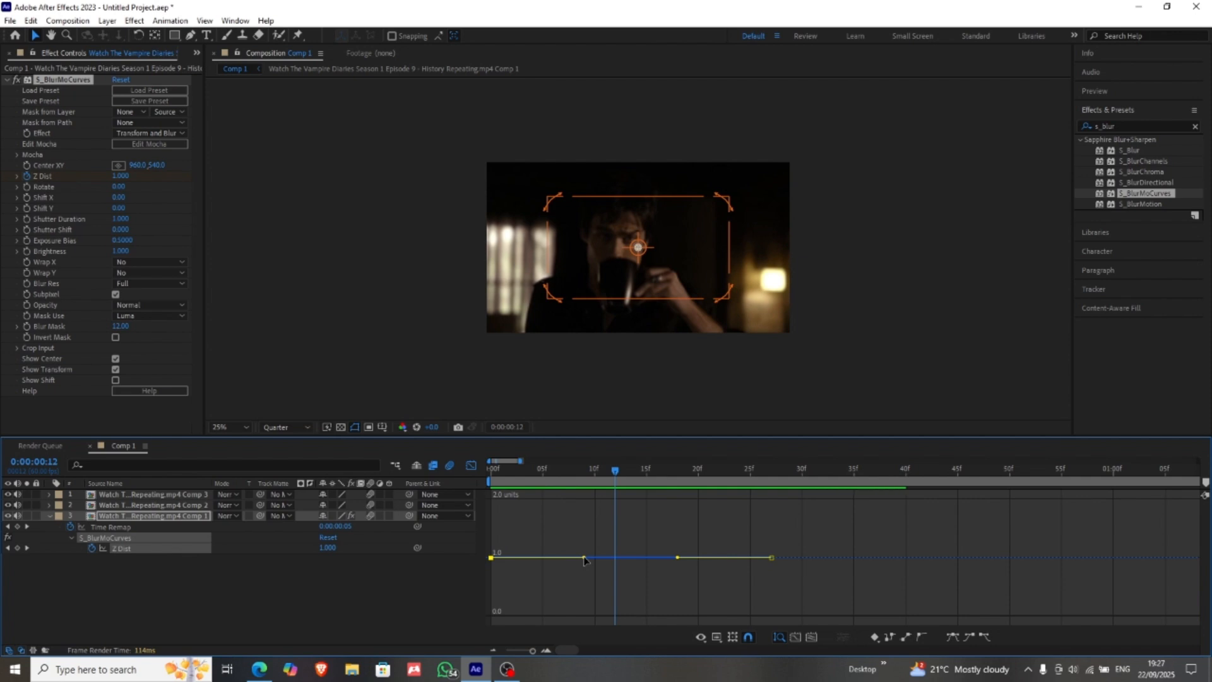
left_click_drag(584, 562, 475, 620)
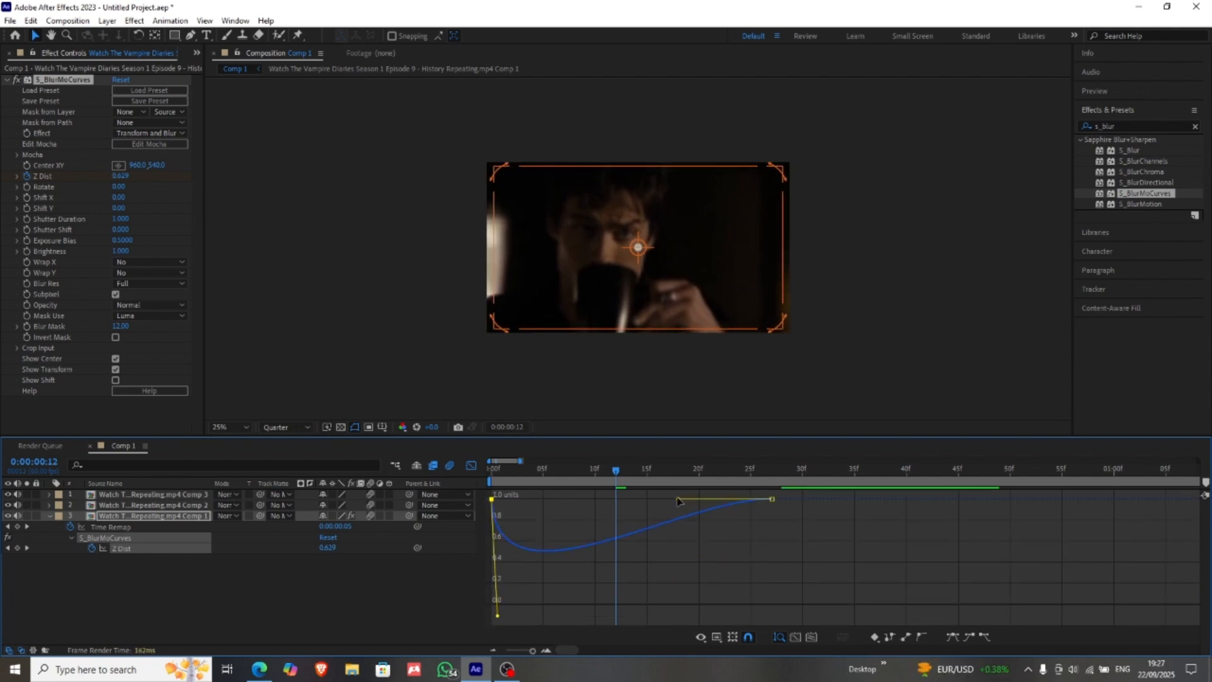
left_click_drag(677, 500, 782, 526)
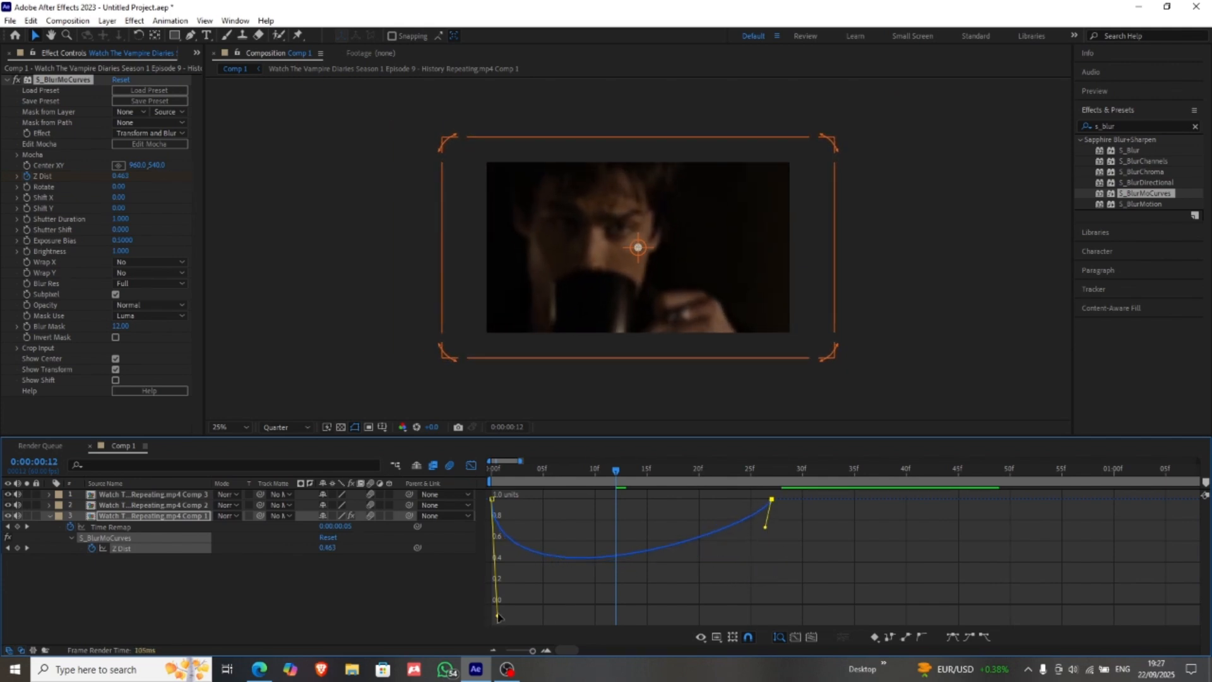
left_click_drag(497, 614, 466, 554)
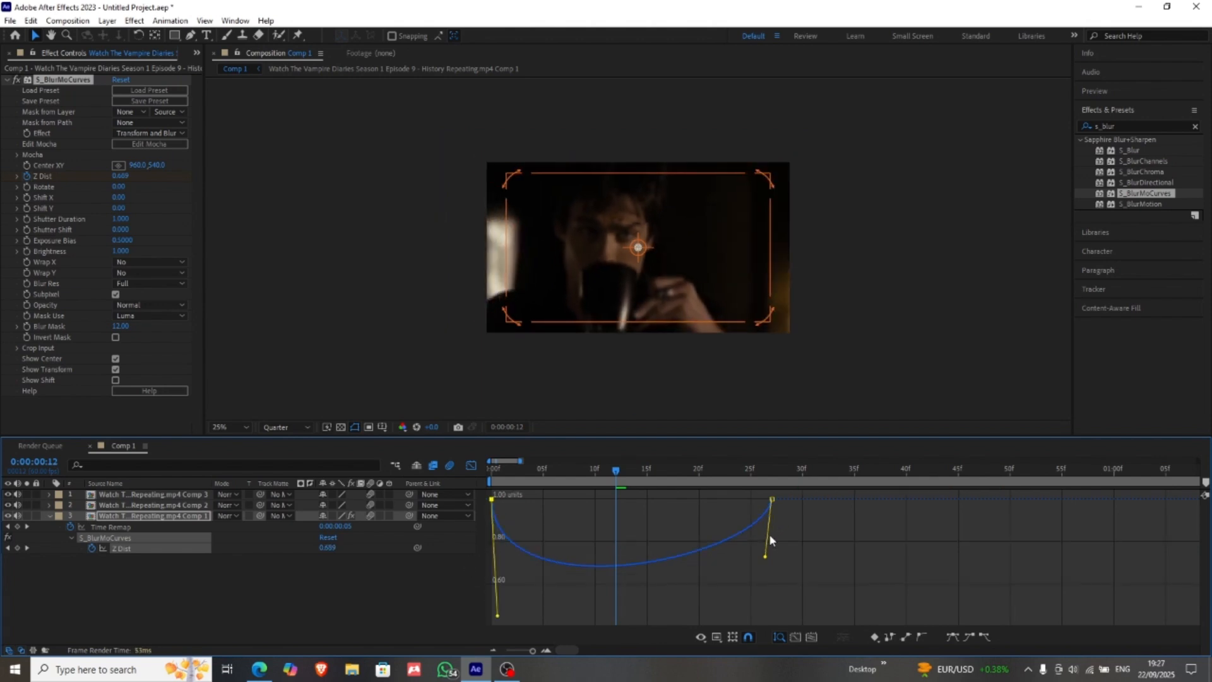
left_click_drag(766, 561, 765, 617)
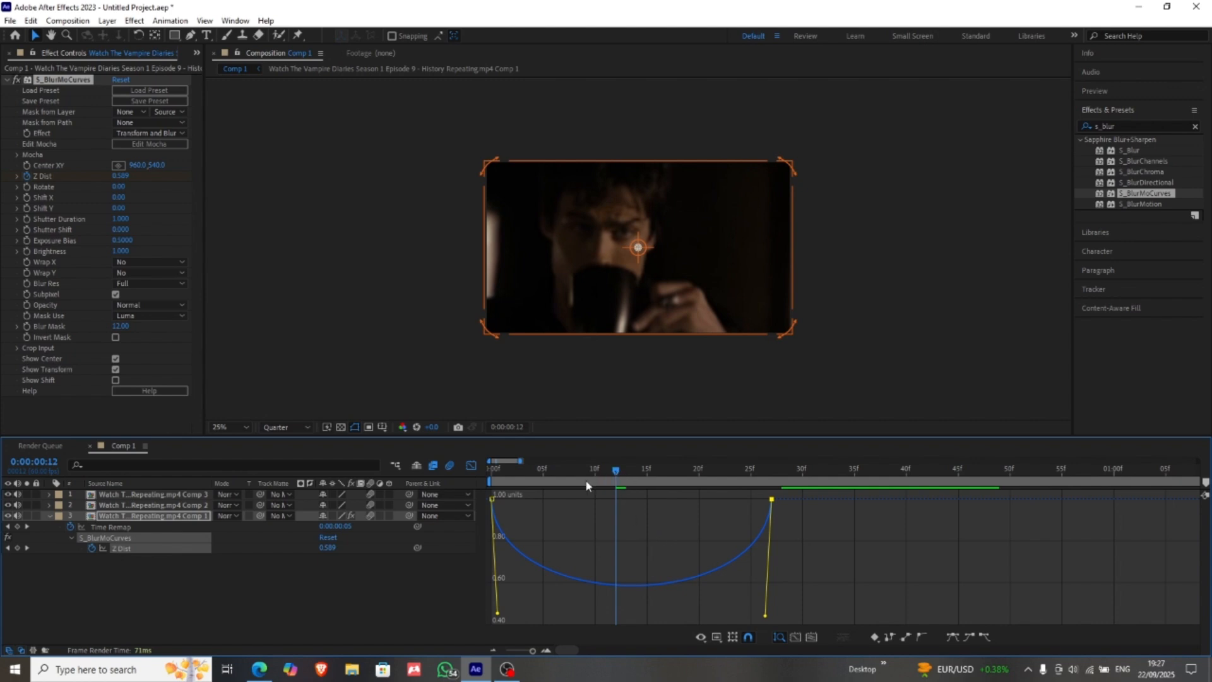
left_click_drag(585, 479, 508, 498)
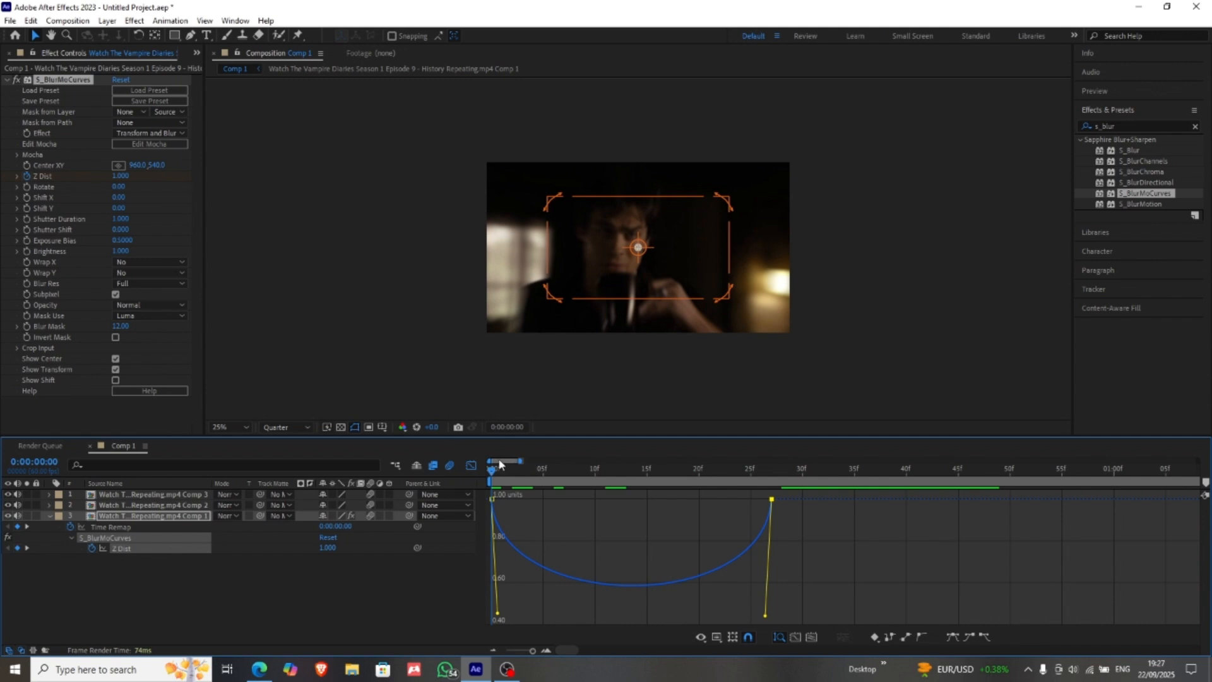
left_click(471, 466)
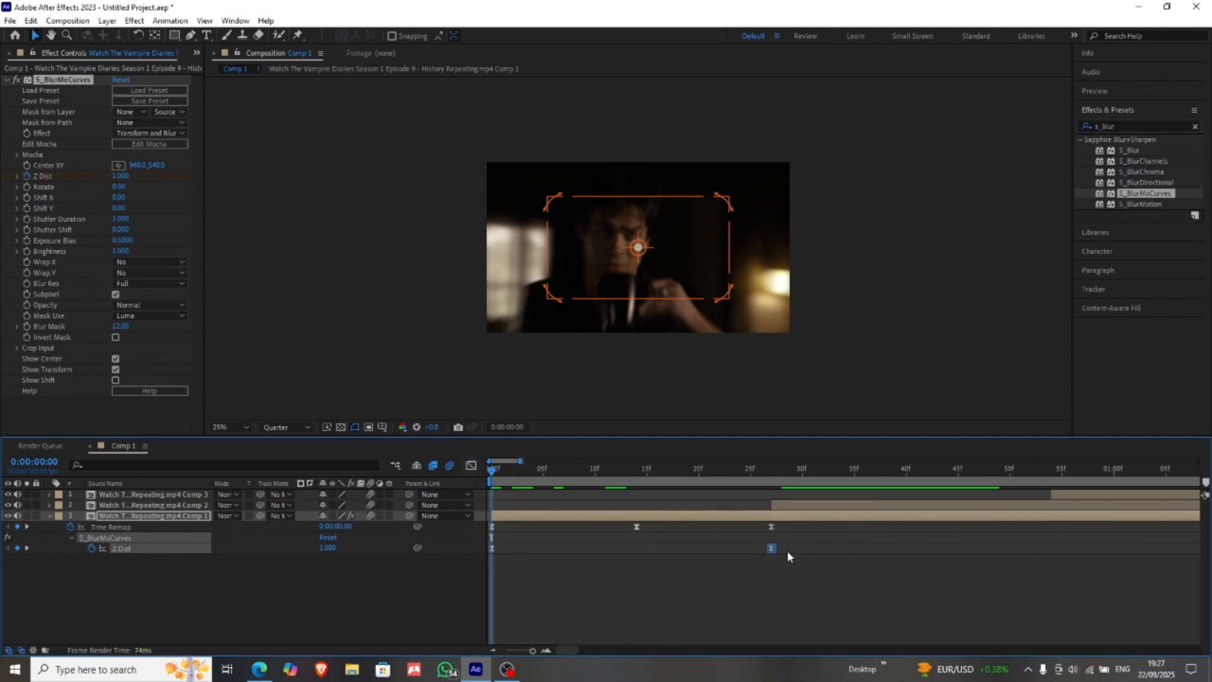
Step: Copy layer 3's keyframed S_BlurMoCurves onto layers 1 and 2 and reveal their keyframes
left_click_drag(805, 563, 475, 545)
left_click(189, 506)
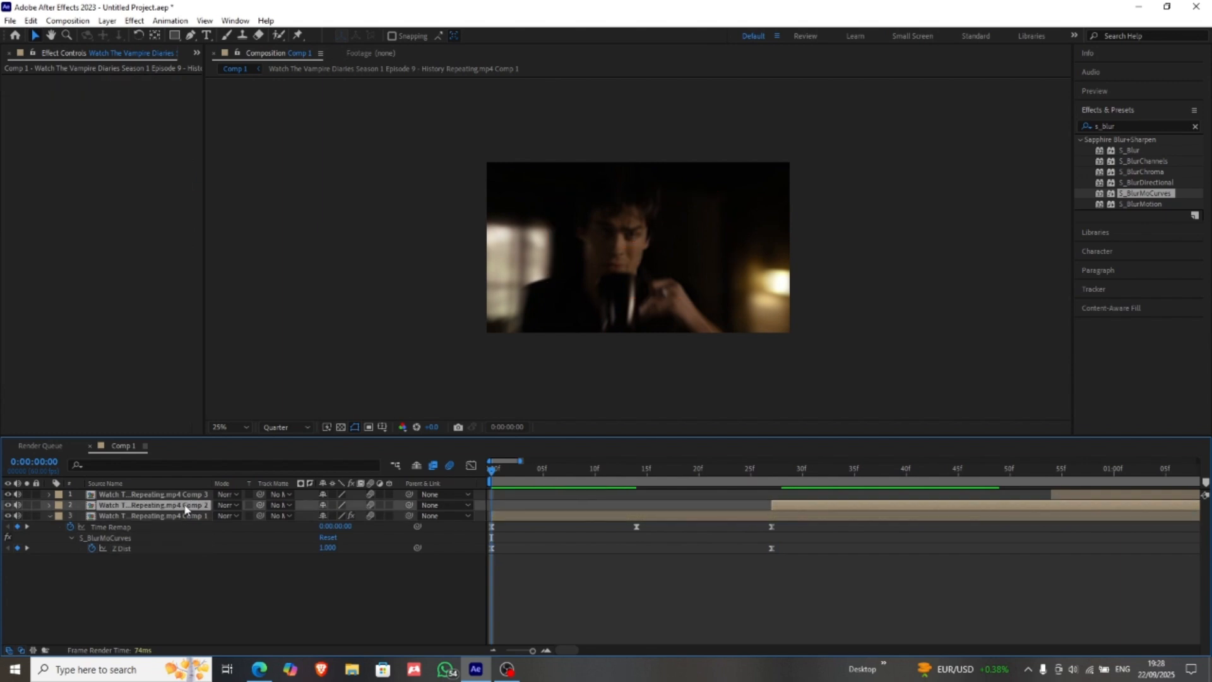
right_click(181, 496)
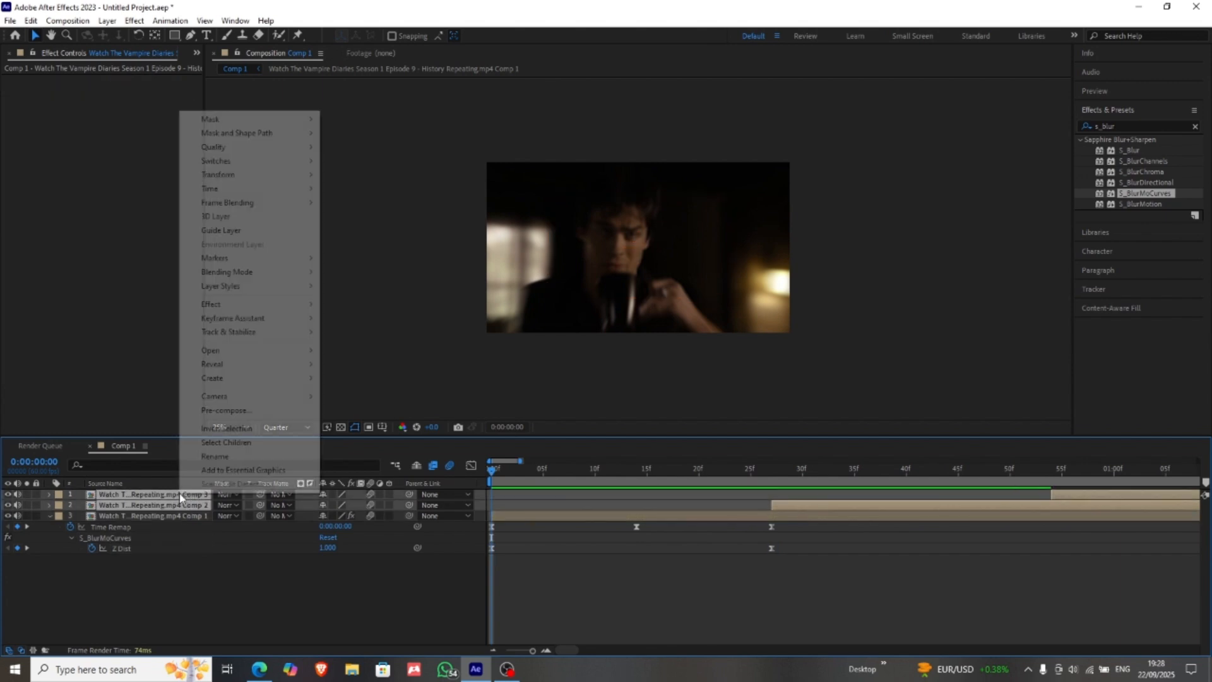
left_click(163, 497)
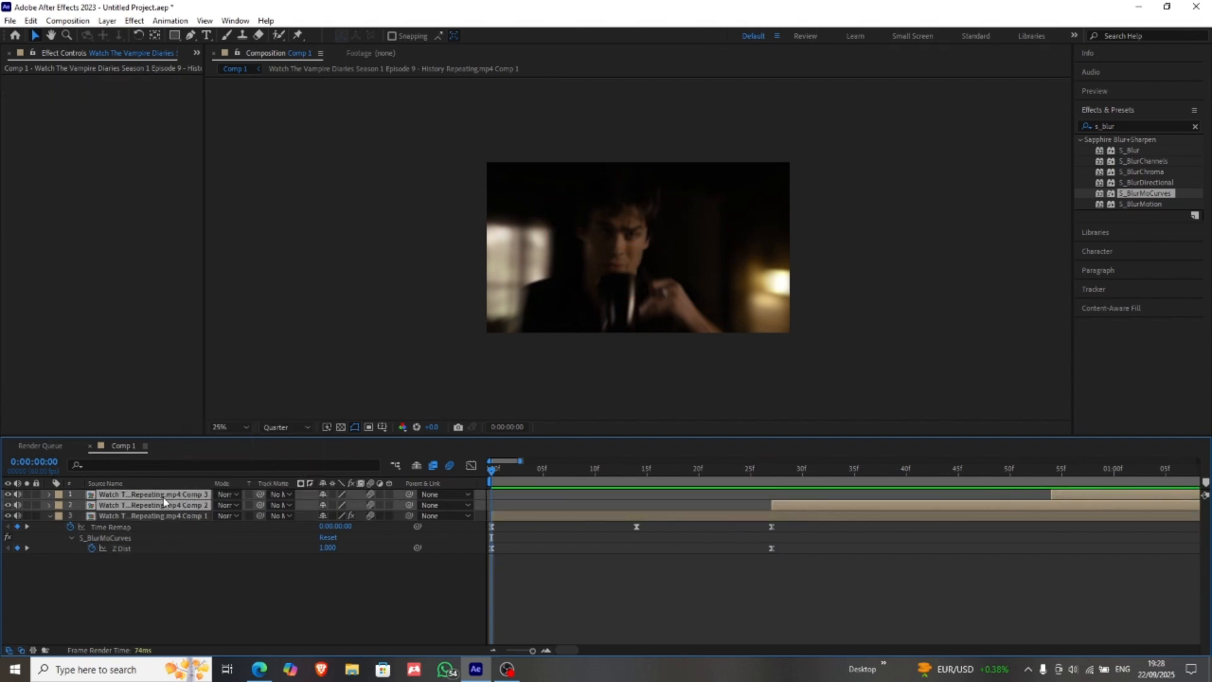
key("u")
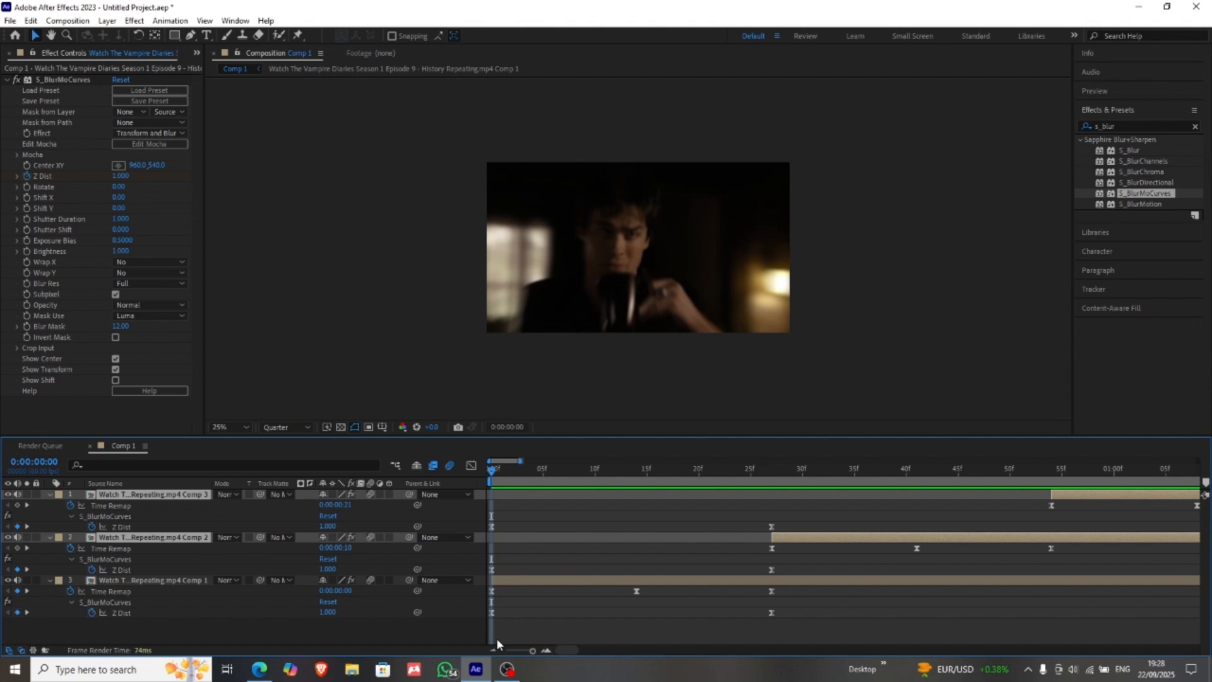
Step: Collapse layer 3 and move the Z Dist keyframe pairs on layers 2 and 1 to line up with each clip's first and last Time Remap keyframes
left_click(171, 580)
key("u")
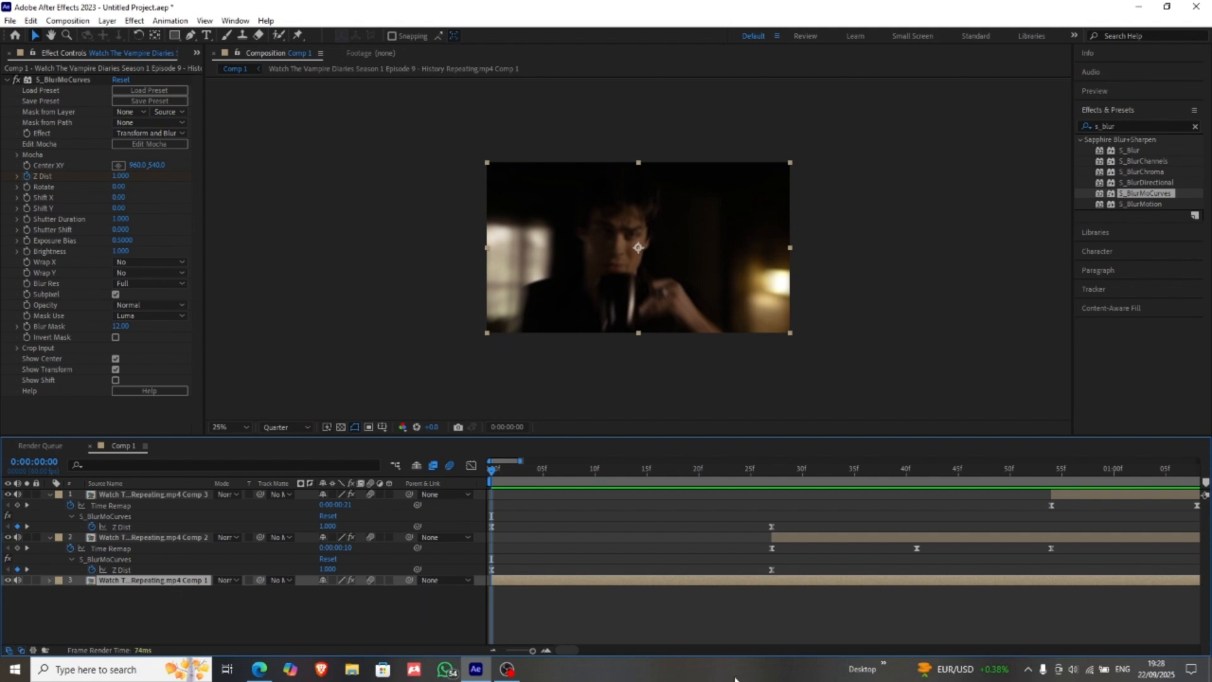
left_click_drag(532, 650, 530, 663)
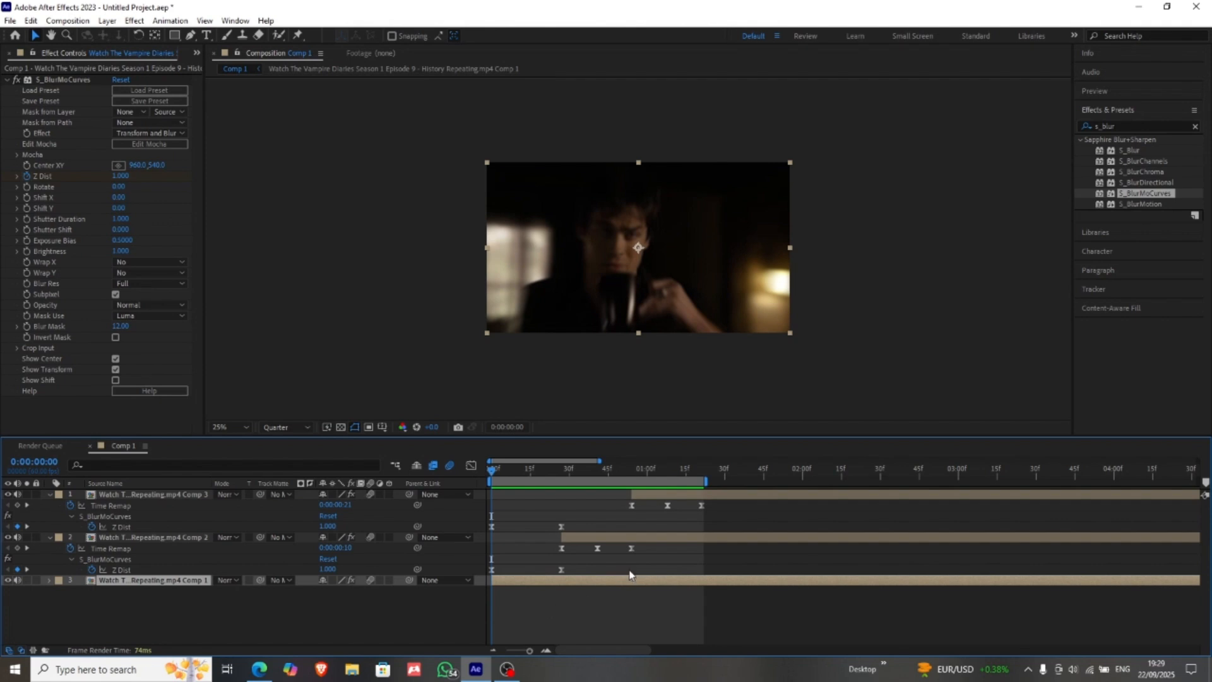
left_click_drag(627, 565, 564, 579)
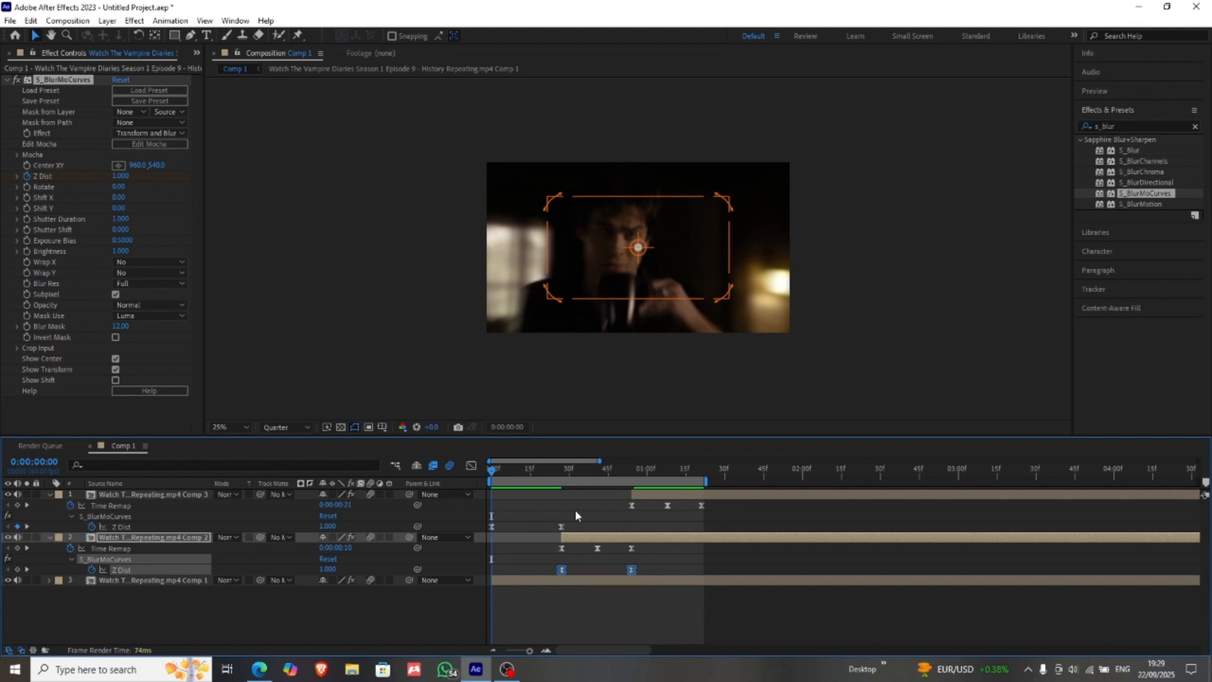
left_click_drag(592, 521, 485, 532)
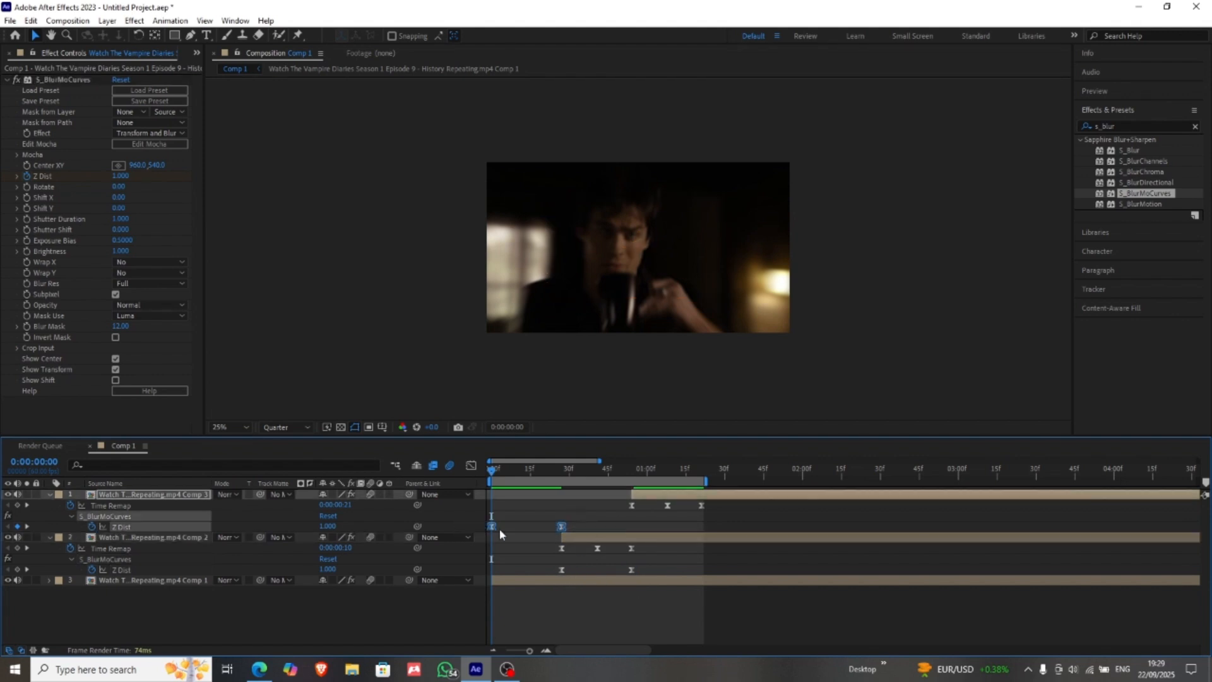
left_click(562, 528)
left_click_drag(610, 532, 702, 530)
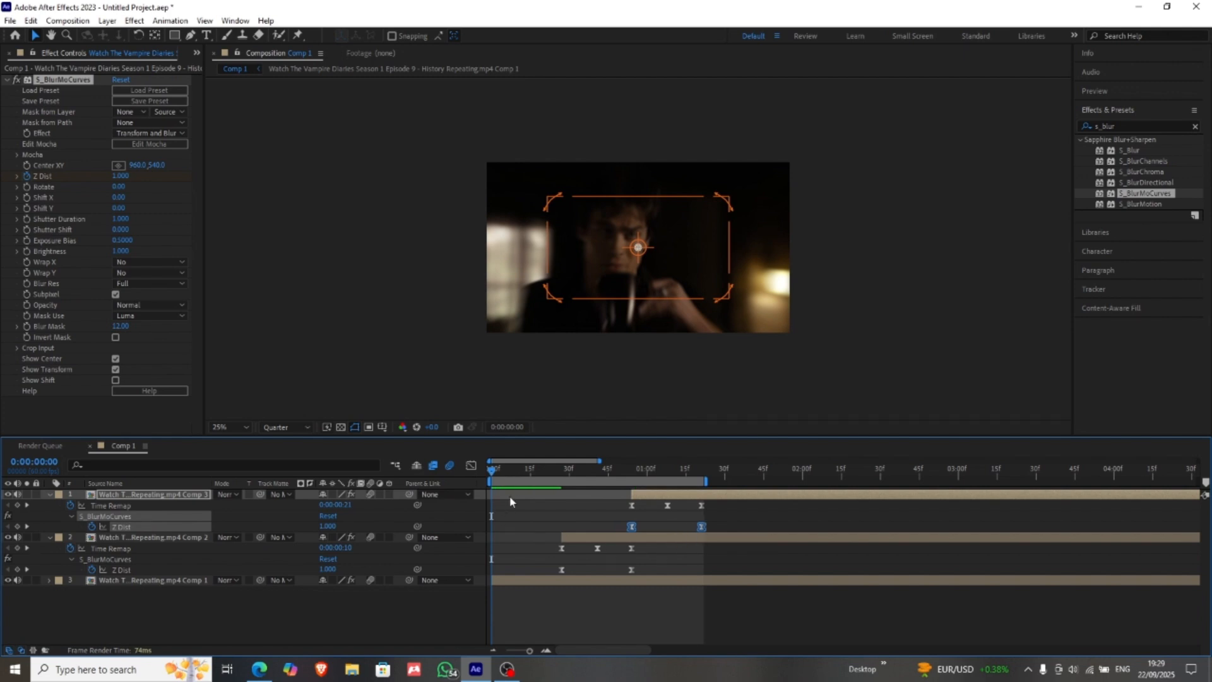
left_click(576, 542)
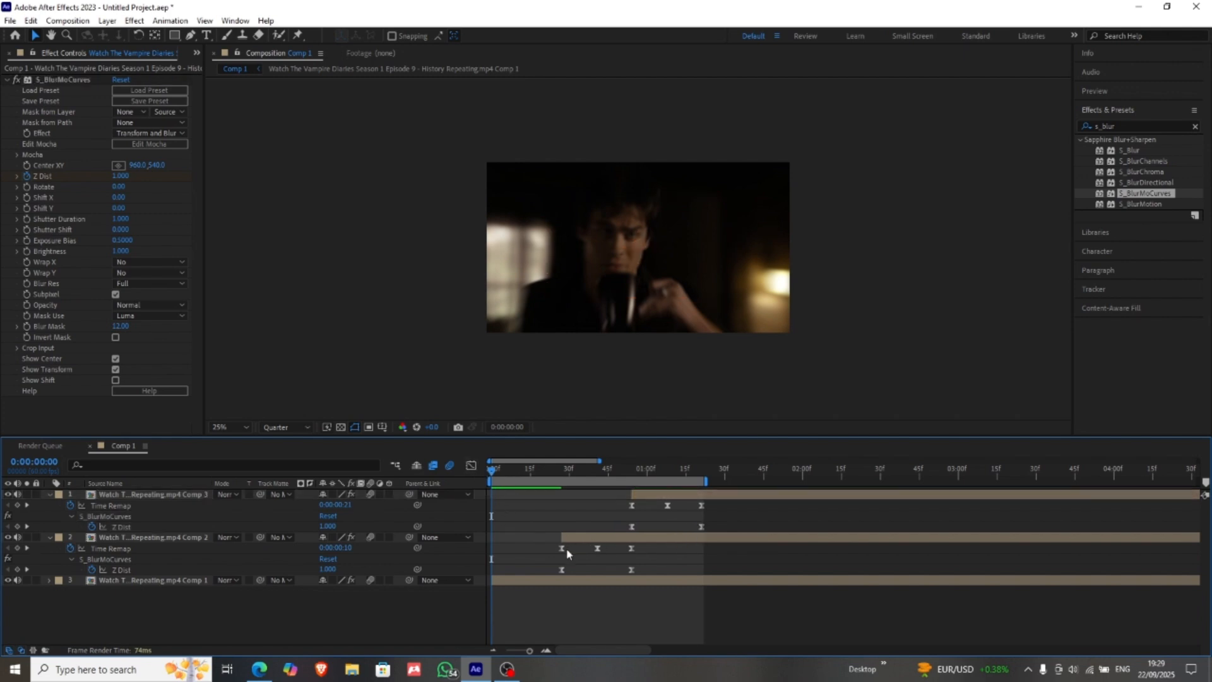
Step: Flatten layer 2's Z Dist curve in the Graph Editor to a shallower U dipping to about 0.77 at 0:00:00:41
left_click(561, 570)
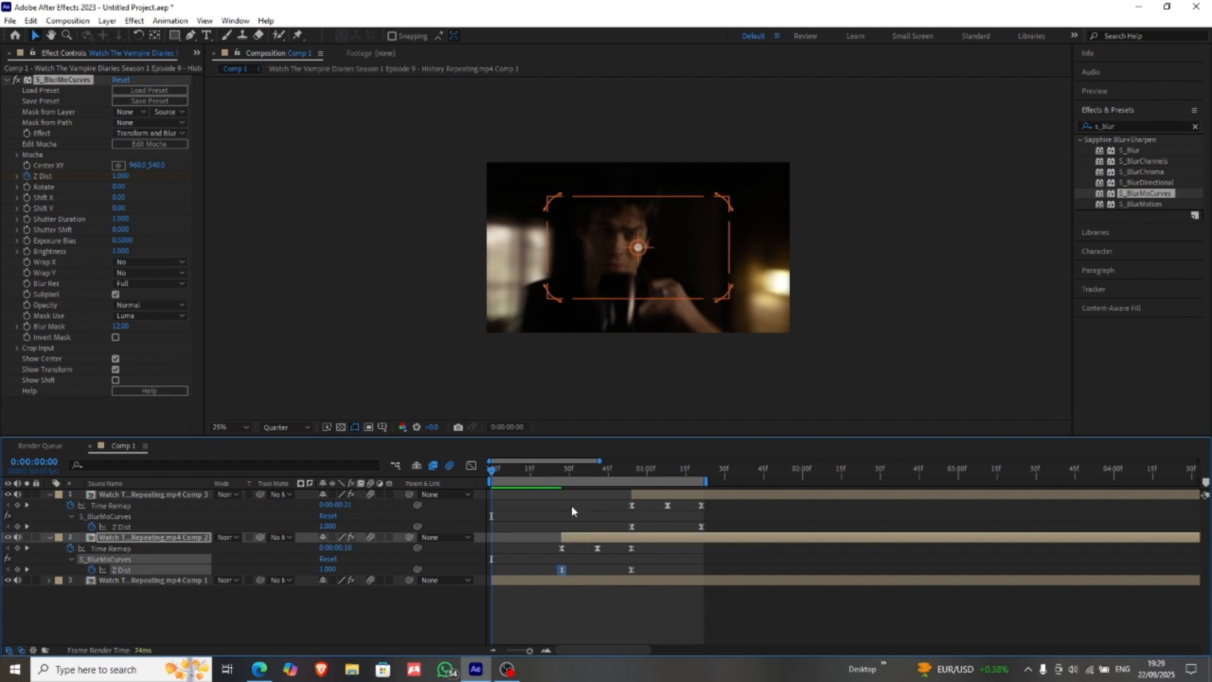
left_click(471, 465)
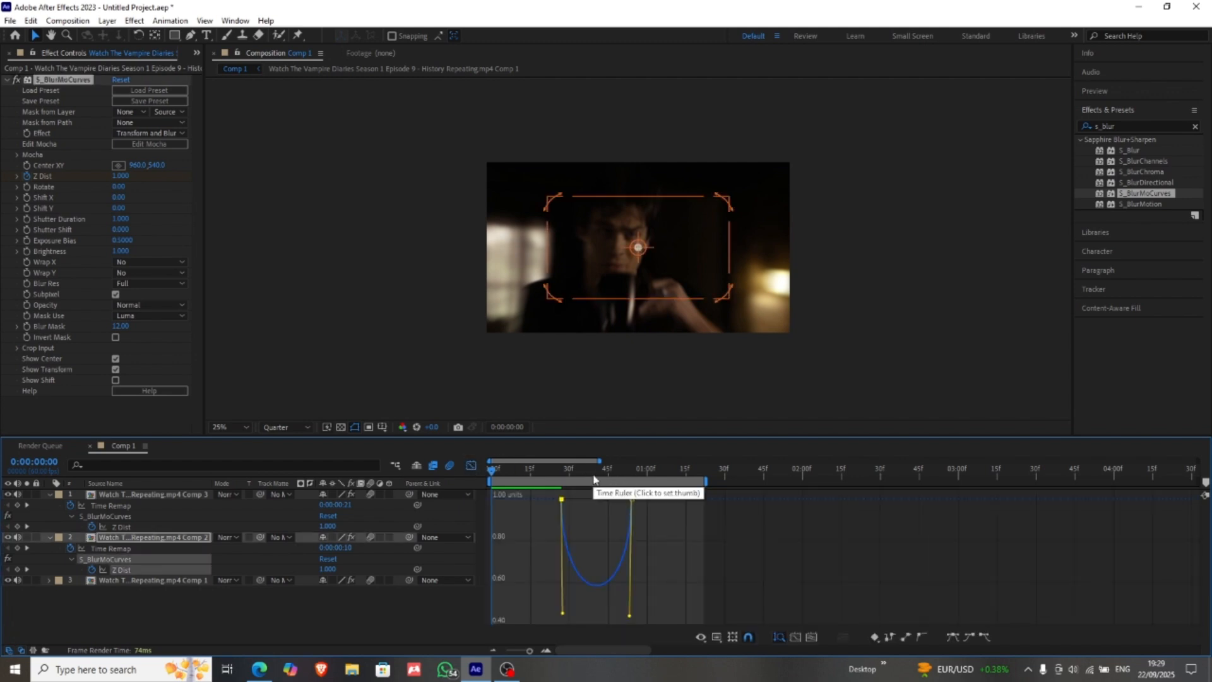
left_click(593, 471)
left_click_drag(599, 476, 601, 475)
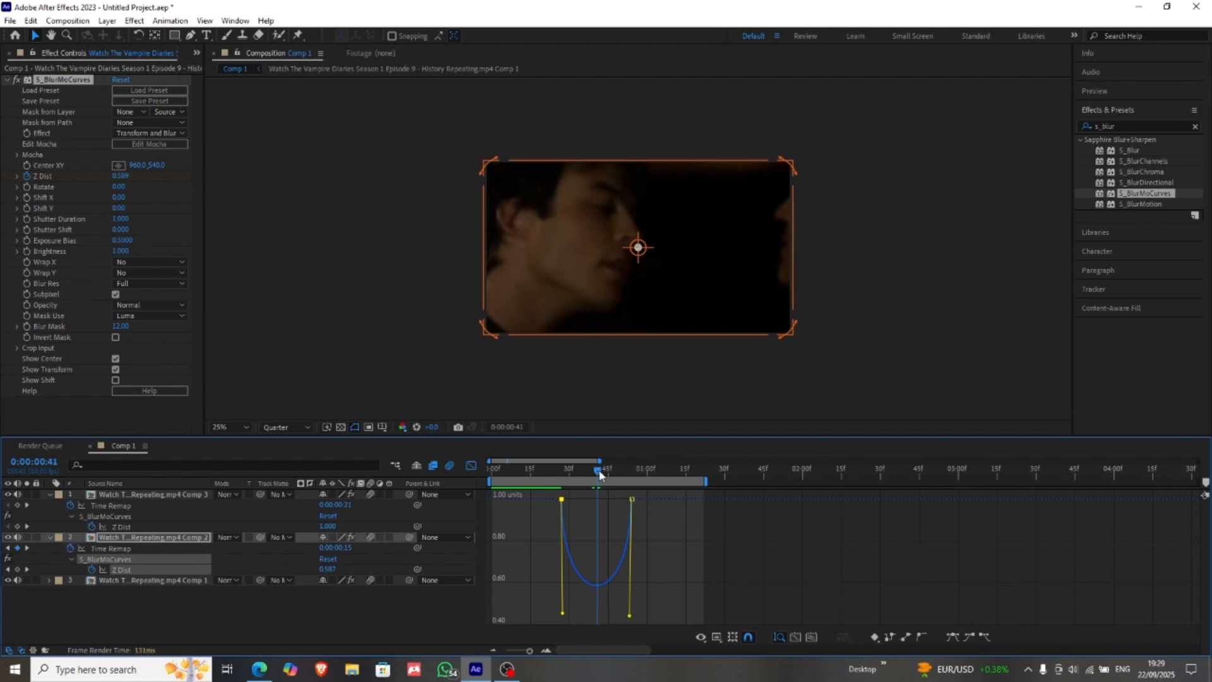
left_click_drag(559, 610, 551, 559)
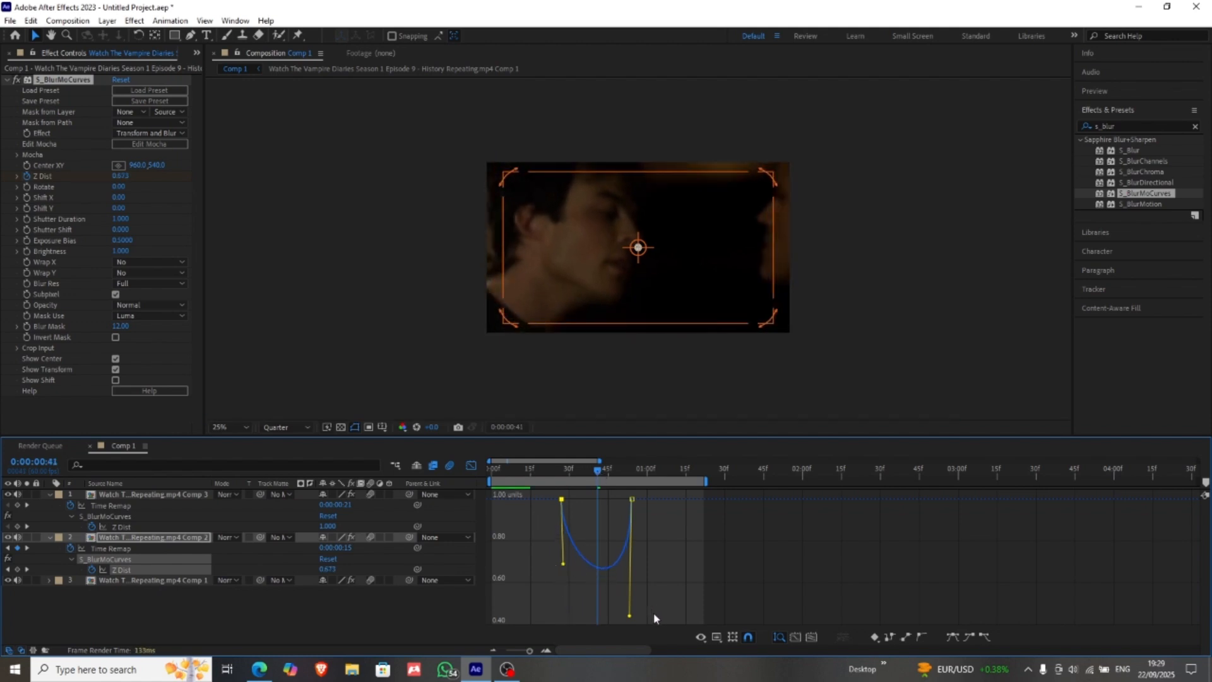
left_click_drag(629, 600, 633, 562)
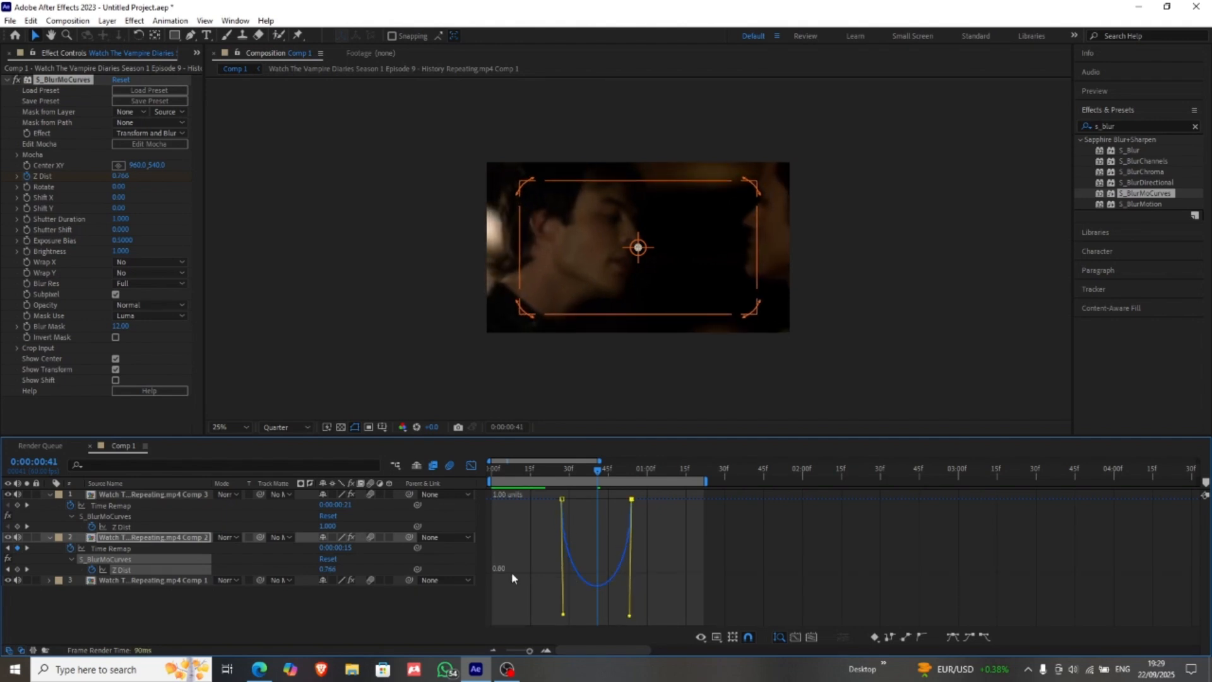
left_click(471, 465)
Step: At 0:00:01:10, reshape layer 1's Z Dist curve in the Graph Editor into a U dipping to about 0.49
left_click(672, 471)
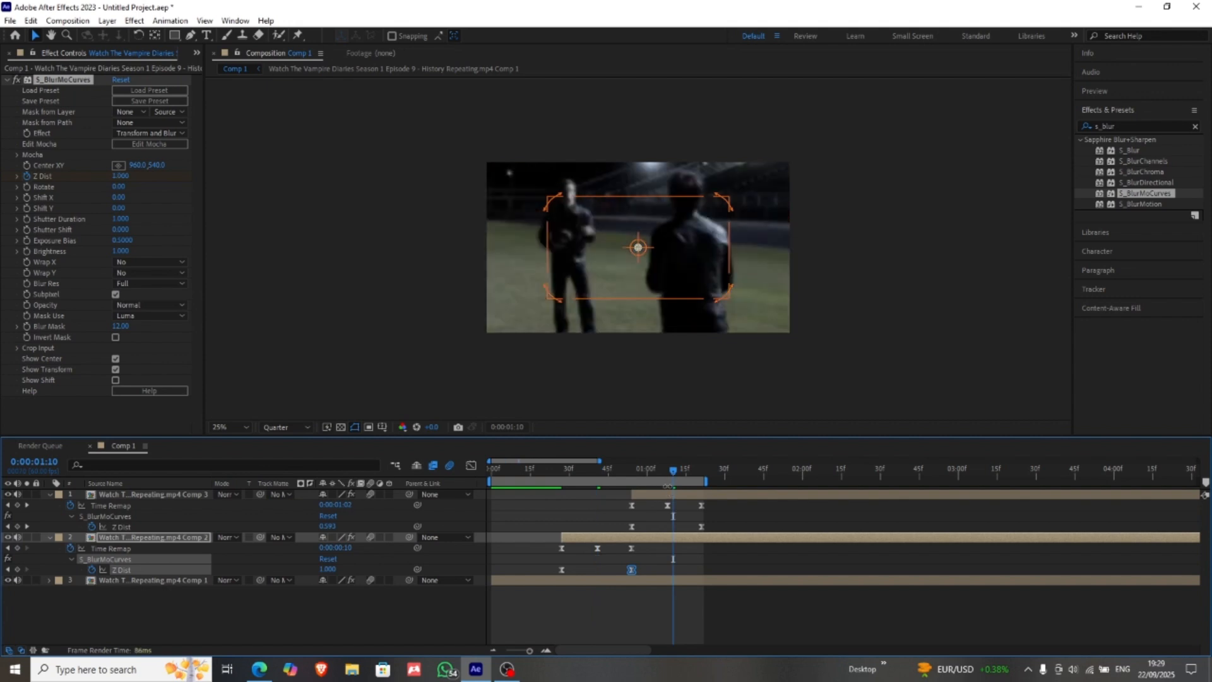
left_click(631, 526)
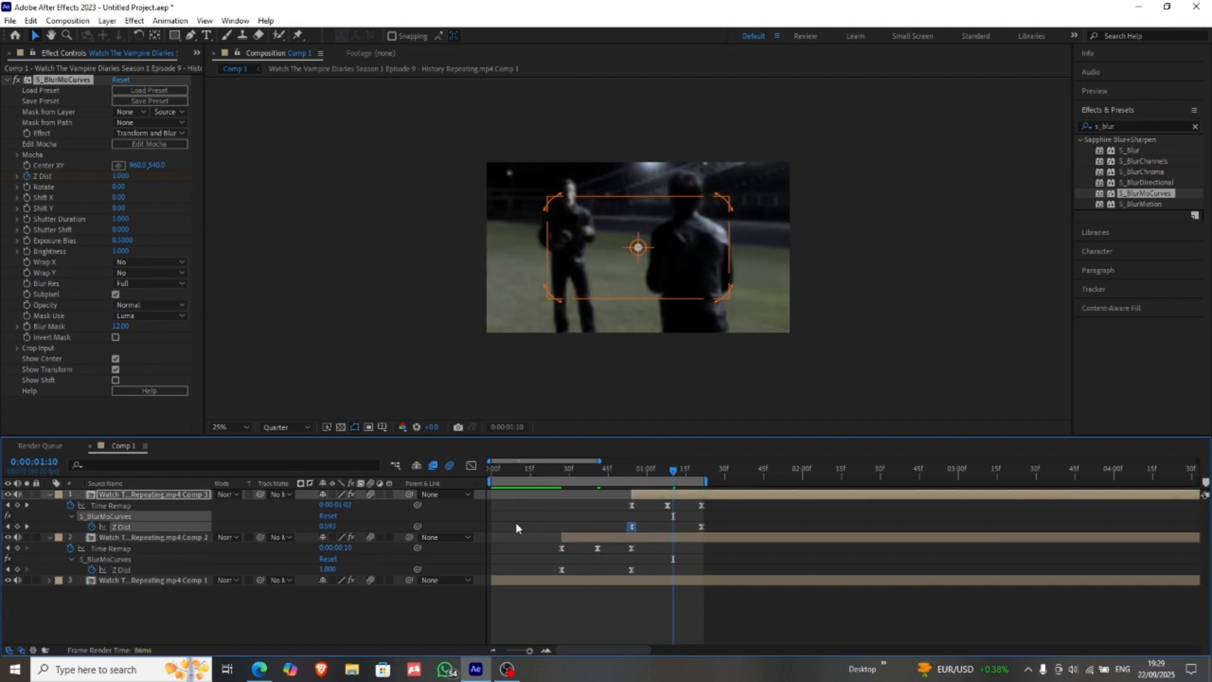
left_click(471, 466)
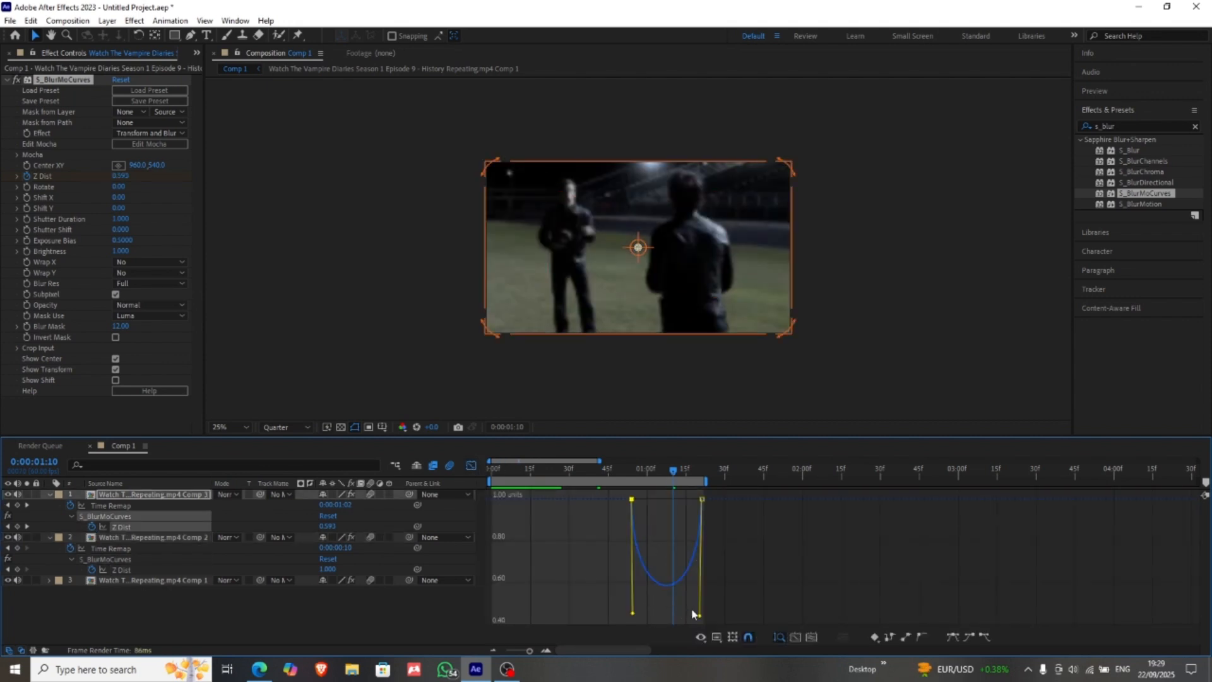
left_click_drag(703, 620, 678, 625)
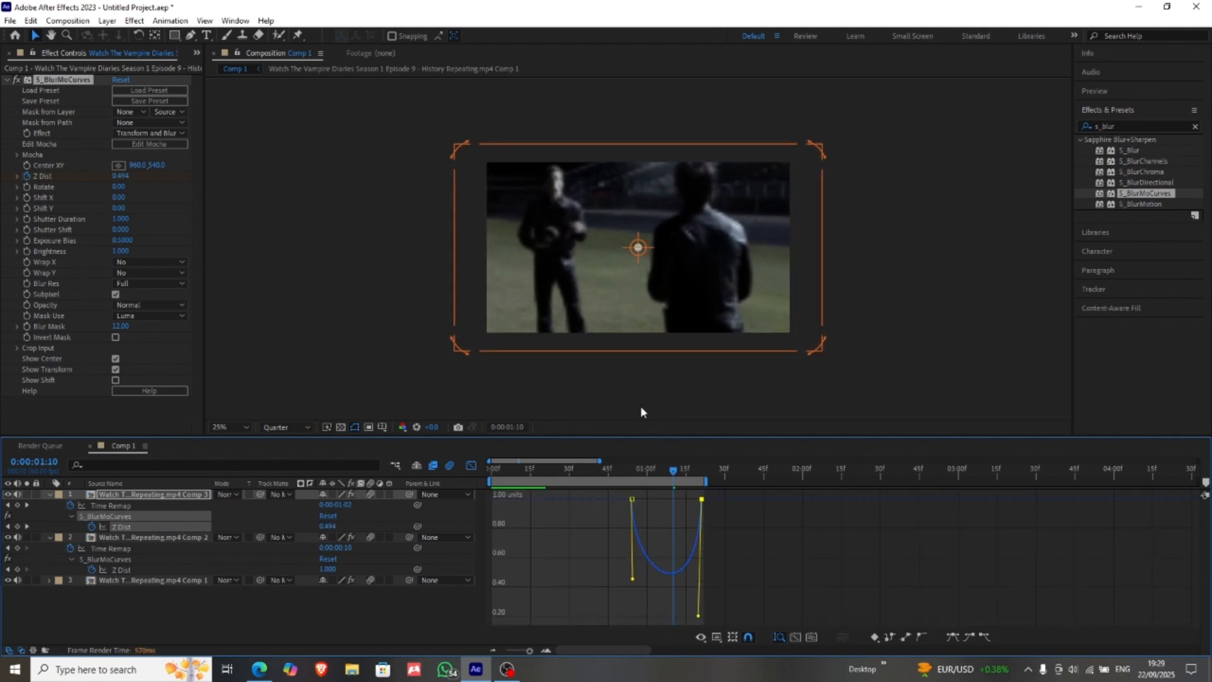
Step: Move layer 1's S_BlurMoCurves center point onto the man facing the camera, at about 736, 380
left_click_drag(637, 247, 603, 226)
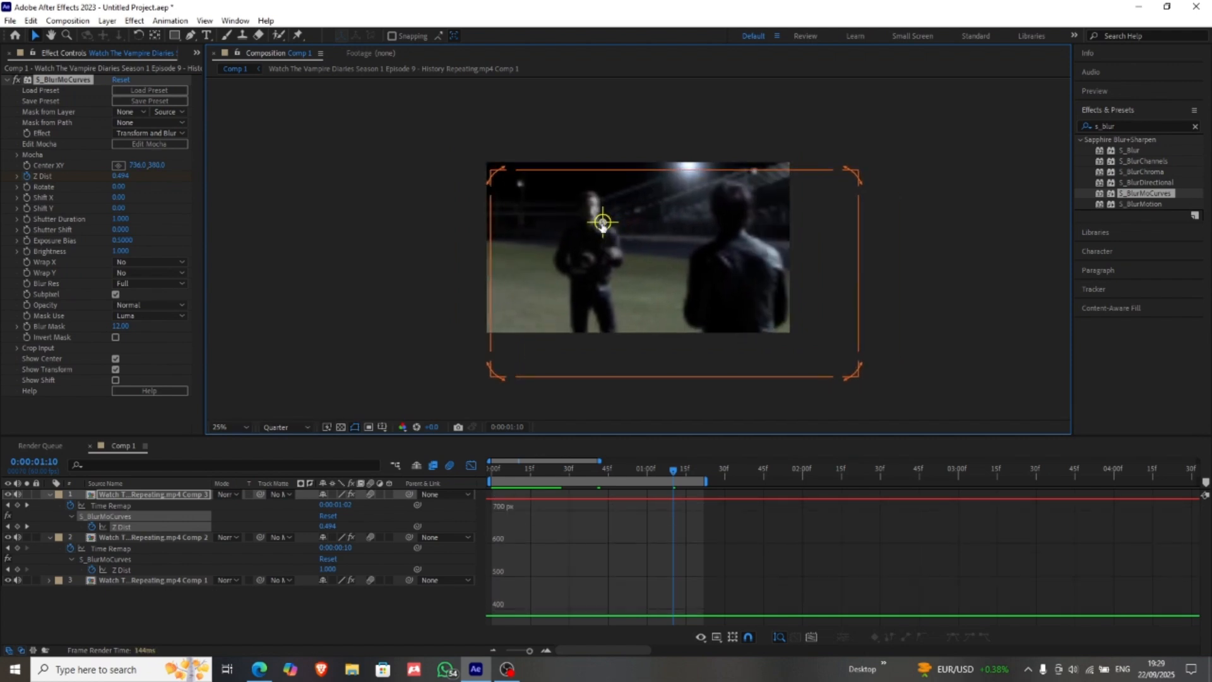
left_click(660, 571)
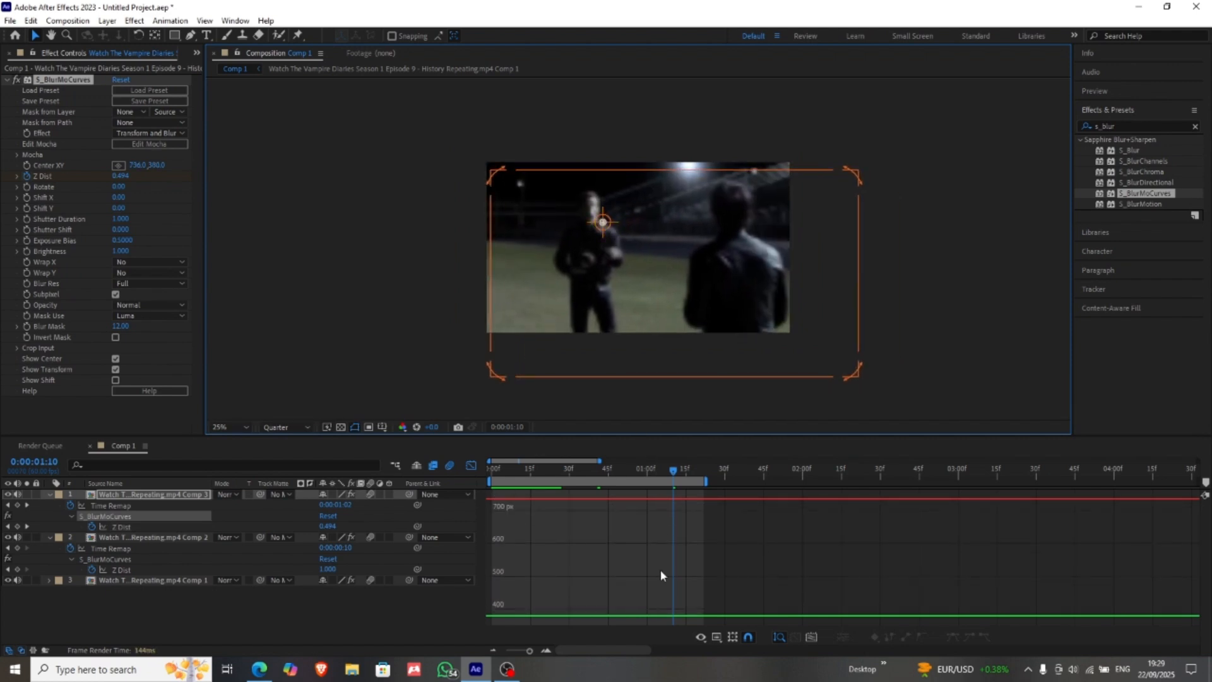
left_click(468, 464)
Step: Shorten the last keyframe's handle on layer 1's Z Dist curve so the U passes through about 0.58 at 0:00:01:10
left_click(630, 527)
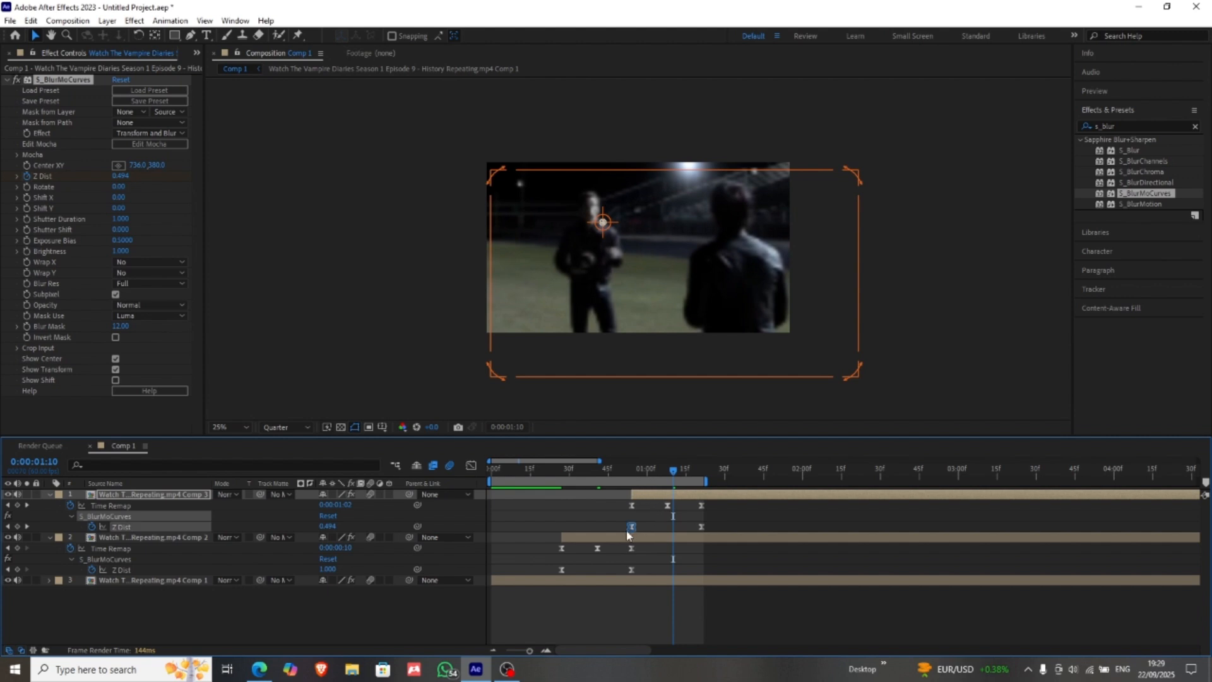
left_click(471, 465)
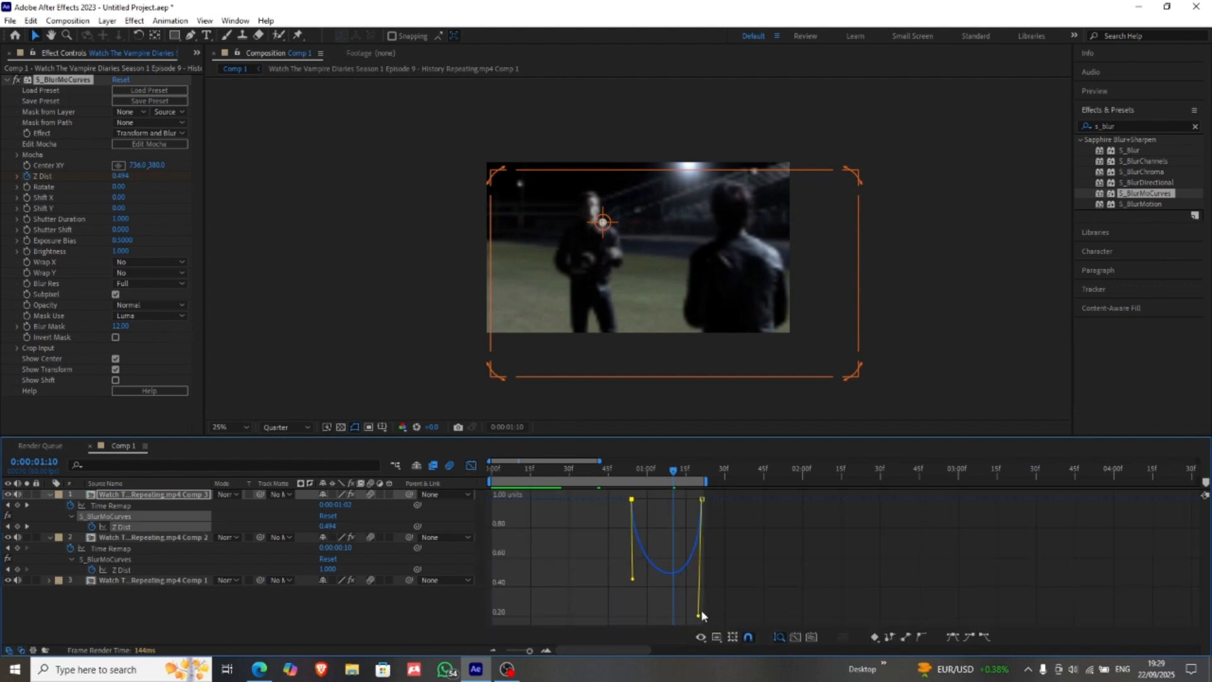
left_click(697, 611)
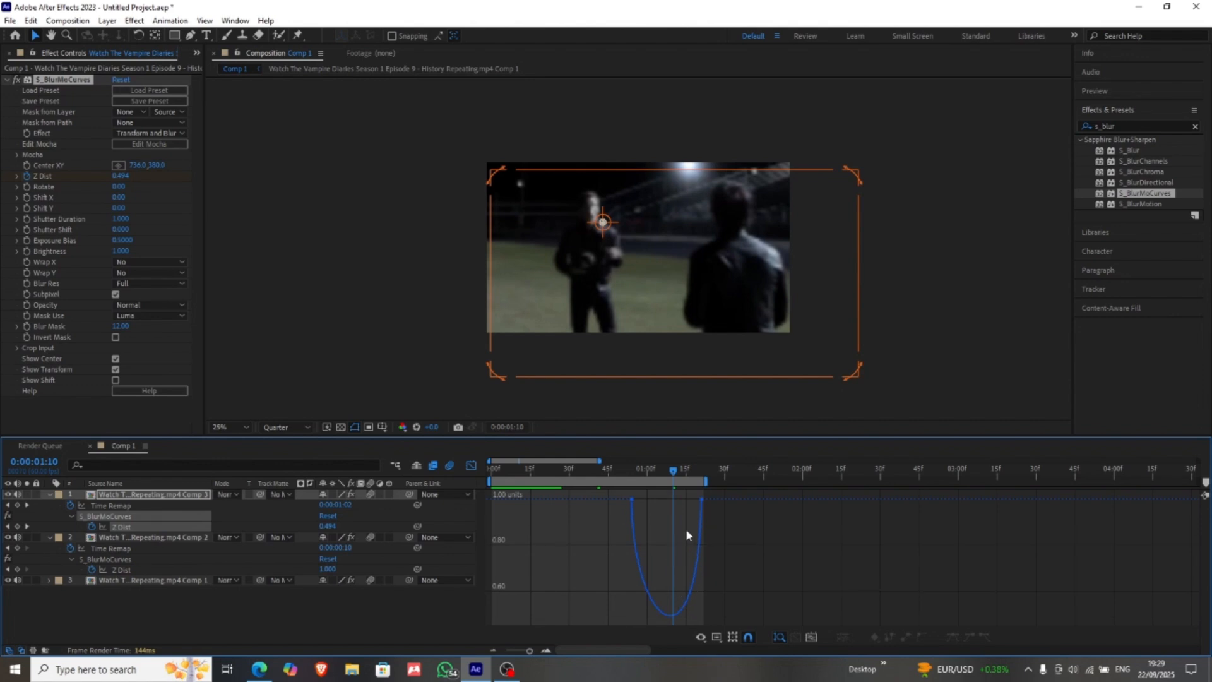
left_click(701, 500)
left_click(700, 607)
left_click(702, 499)
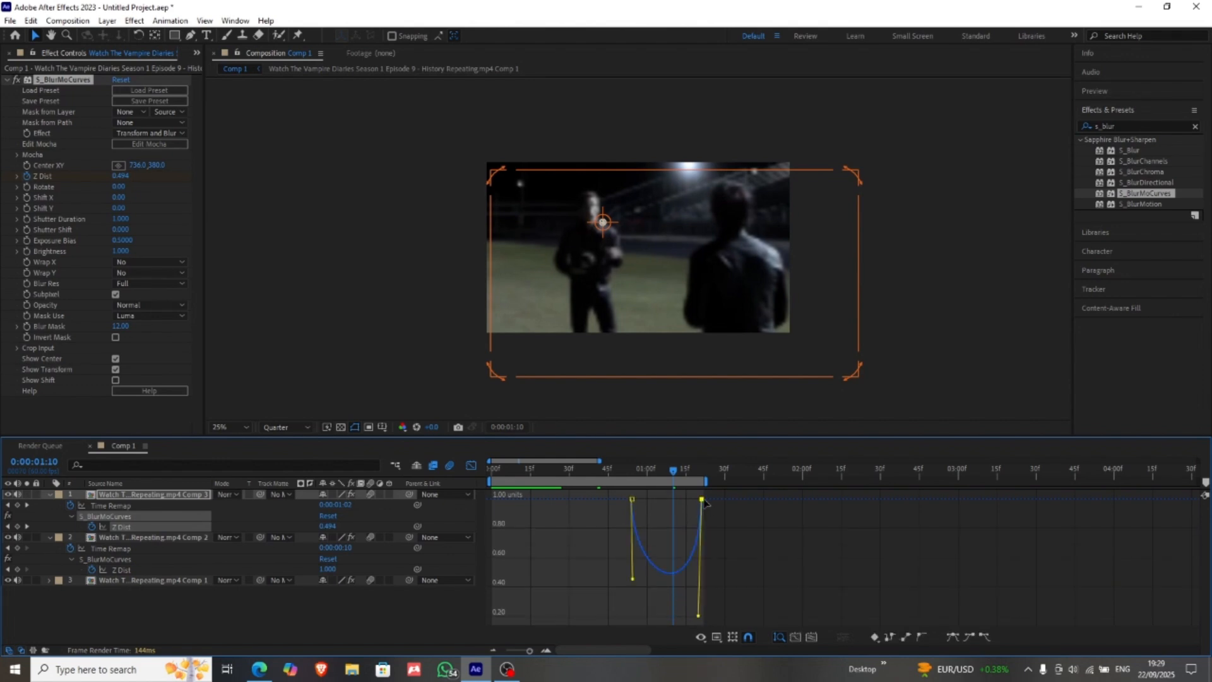
left_click_drag(698, 616, 700, 581)
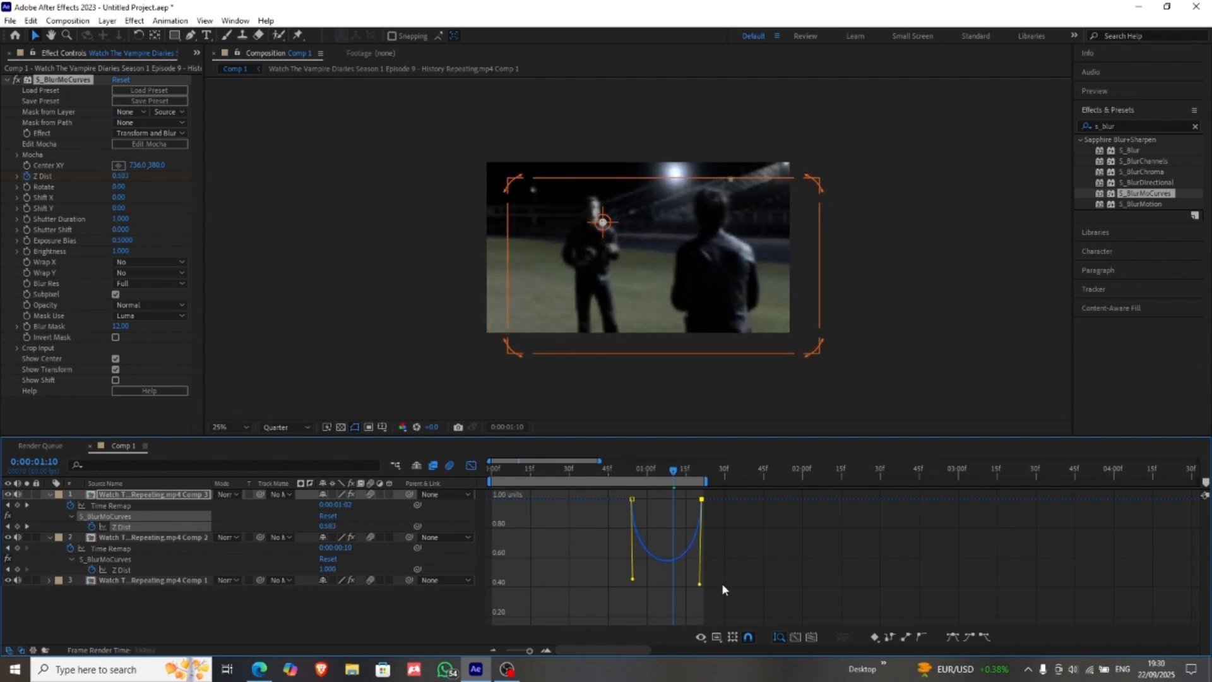
left_click(471, 465)
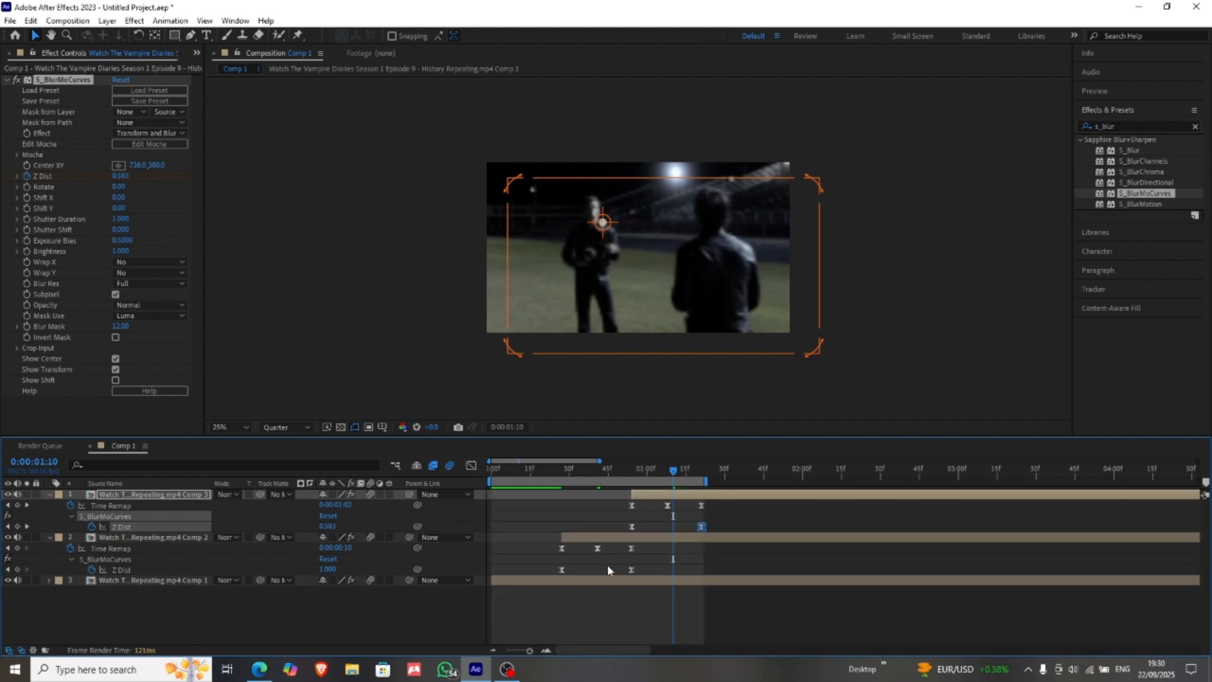
Step: Collapse the keyframed properties of layers 1 and 2 and deselect the layers
left_click(159, 536)
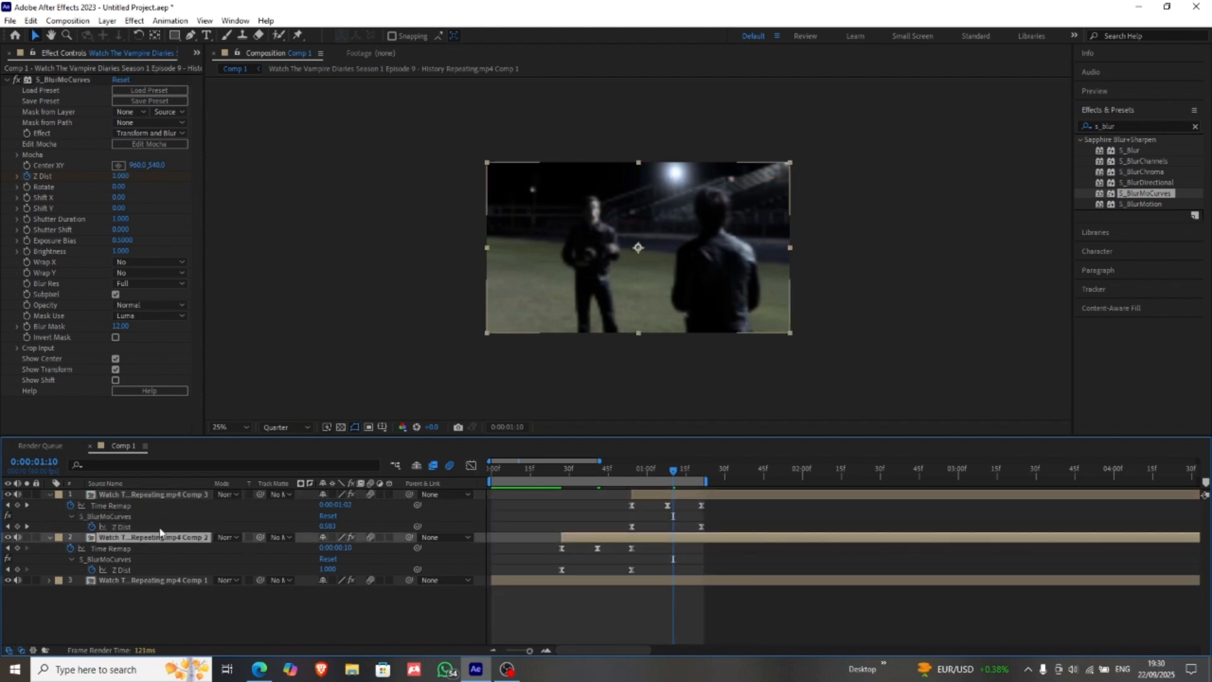
left_click(198, 495, "ctrl")
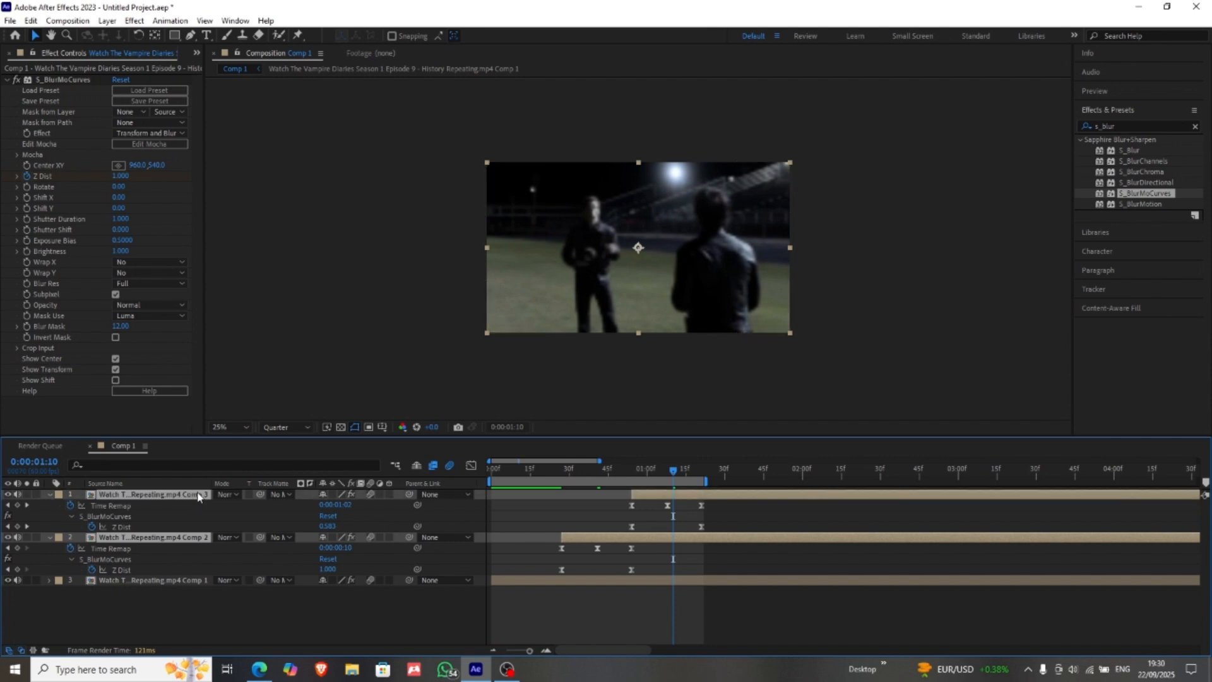
key("u")
left_click(216, 576)
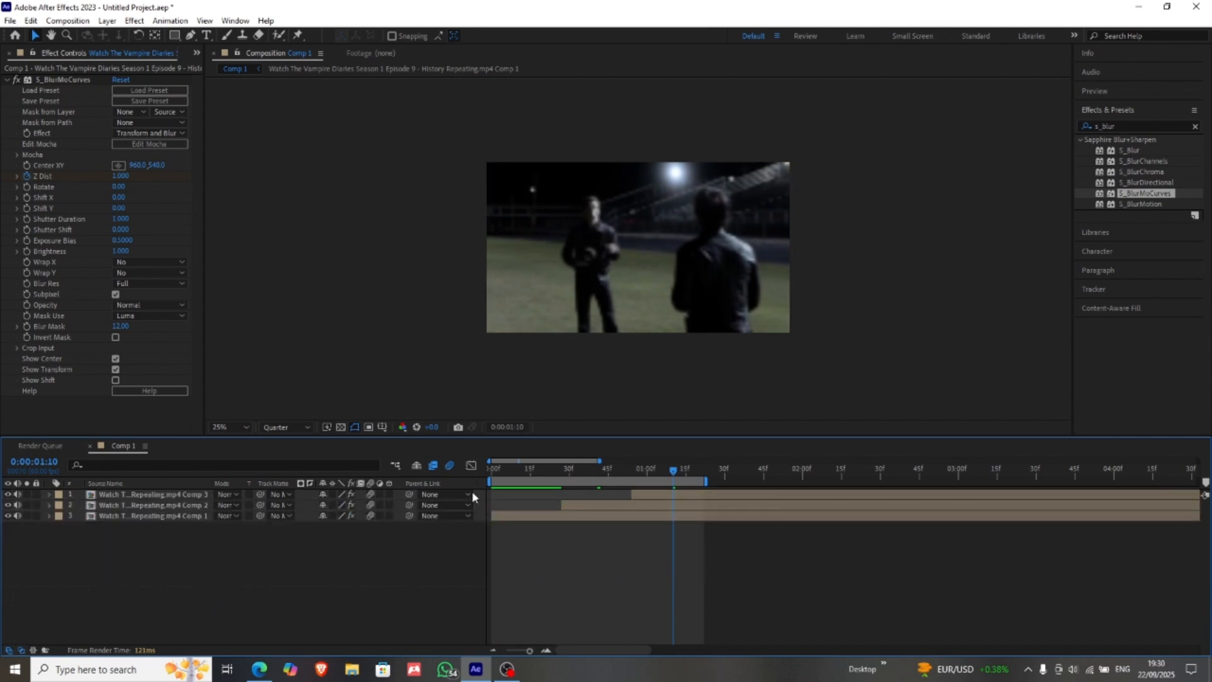
Step: Preview the finished edit from 0:00:00:00 through the end of the work area
left_click_drag(674, 472, 373, 477)
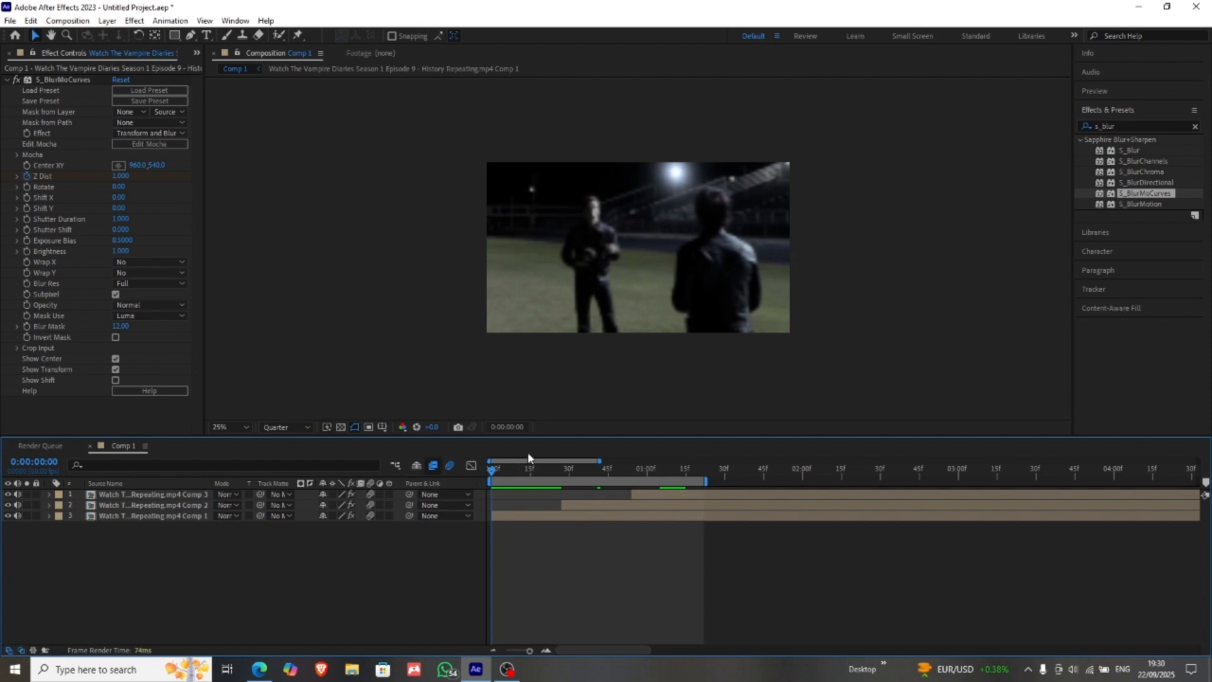
key("space")
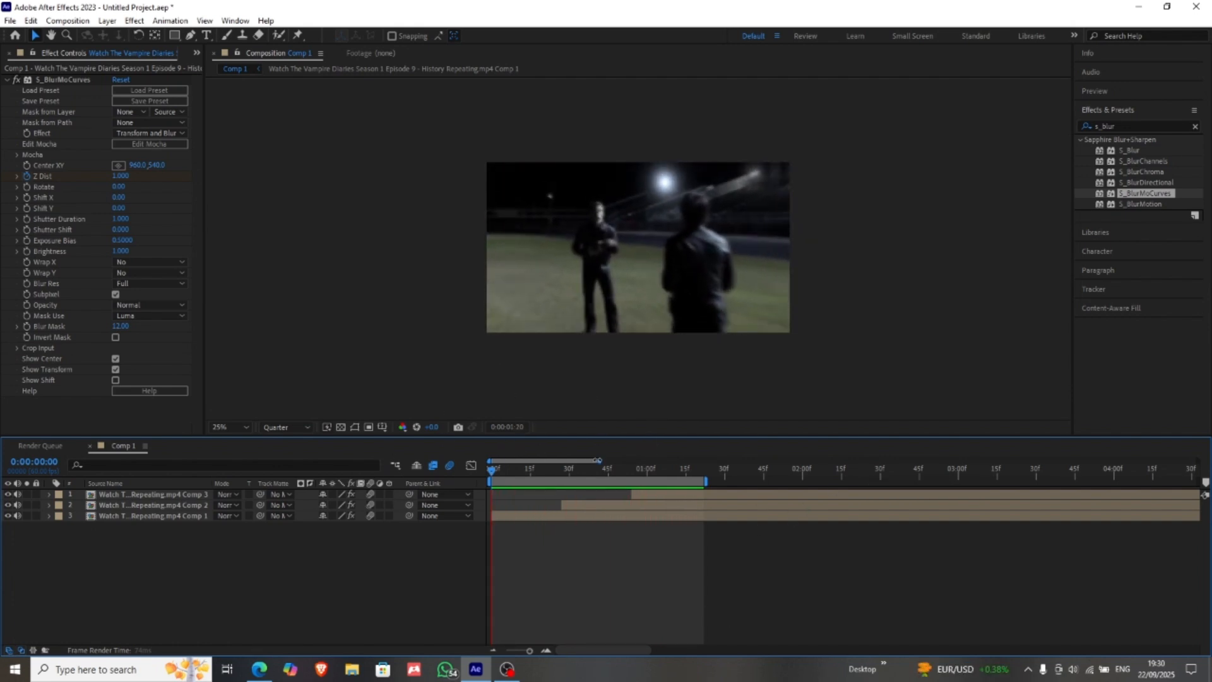
left_click_drag(598, 461, 647, 483)
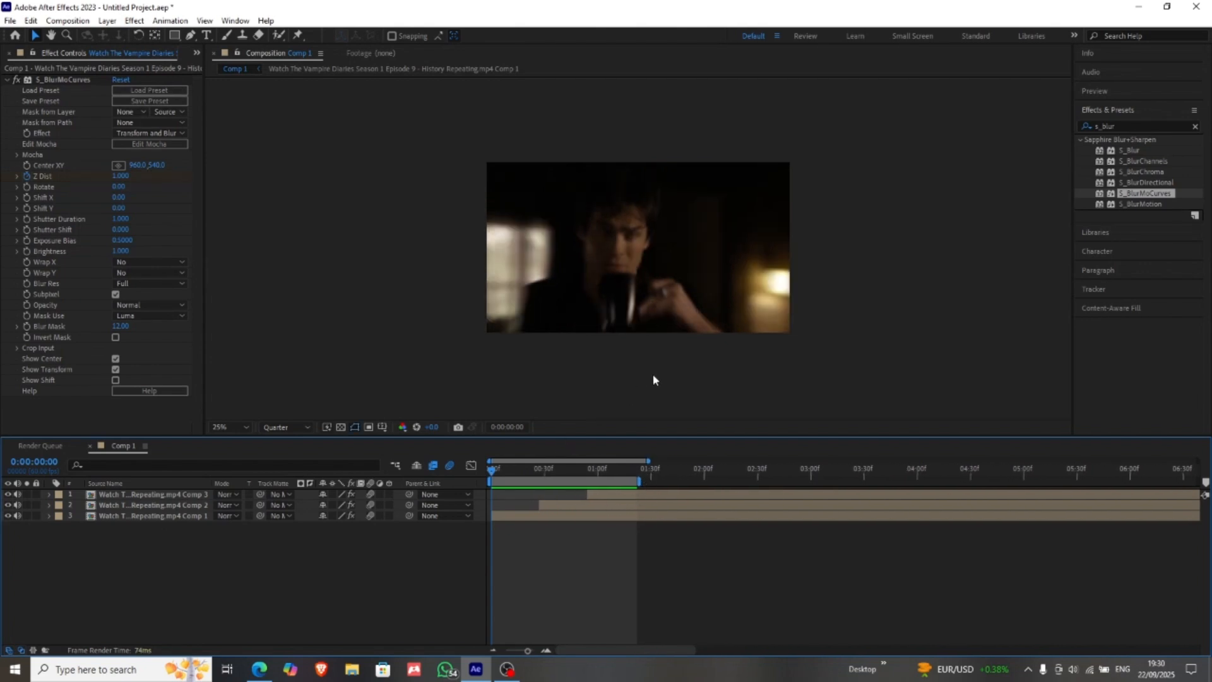
key("space")
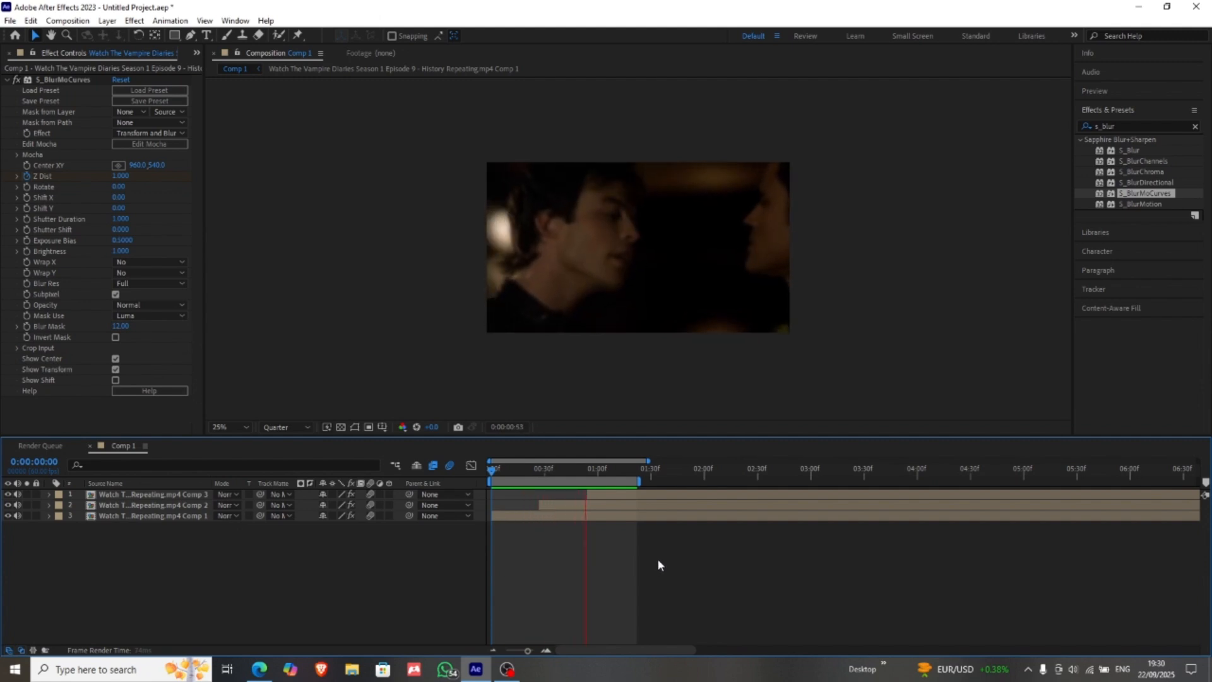
left_click_drag(658, 560, 550, 490)
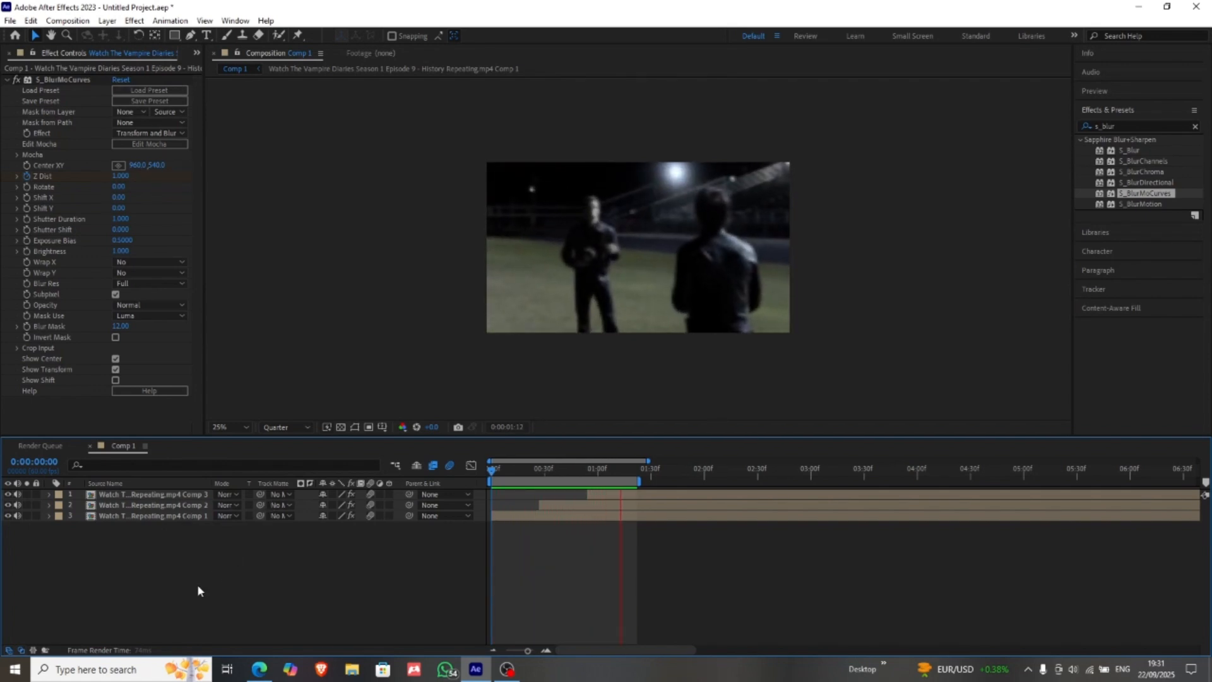
left_click_drag(662, 603, 515, 489)
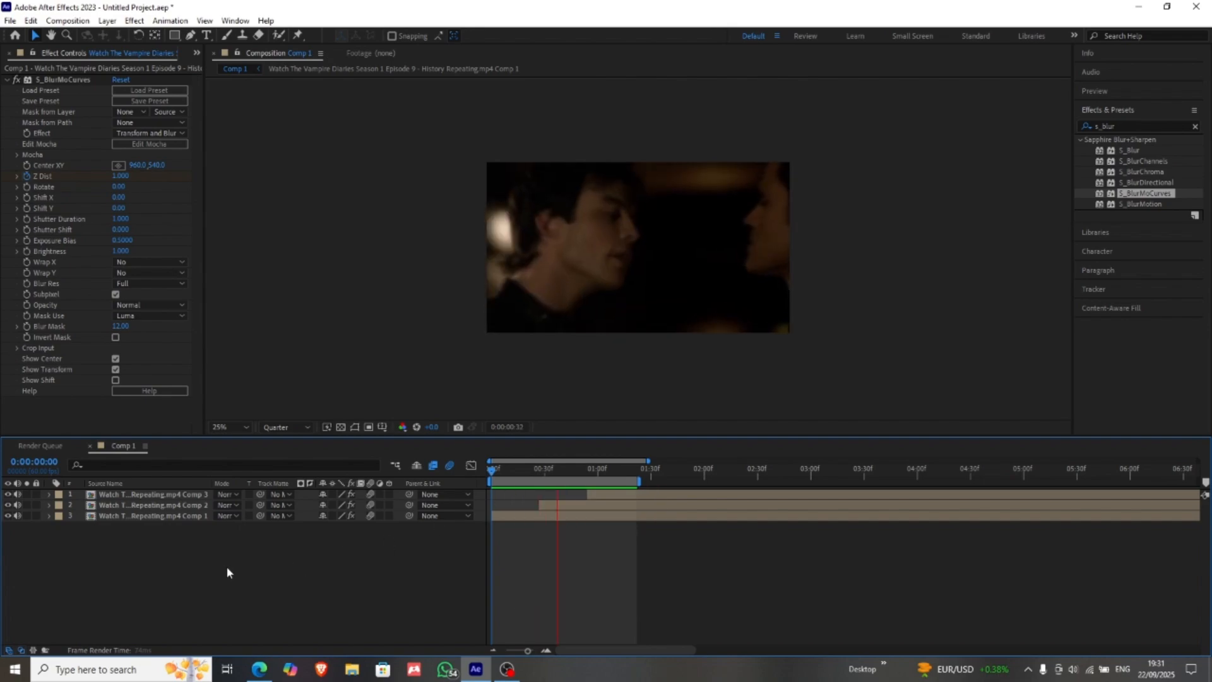